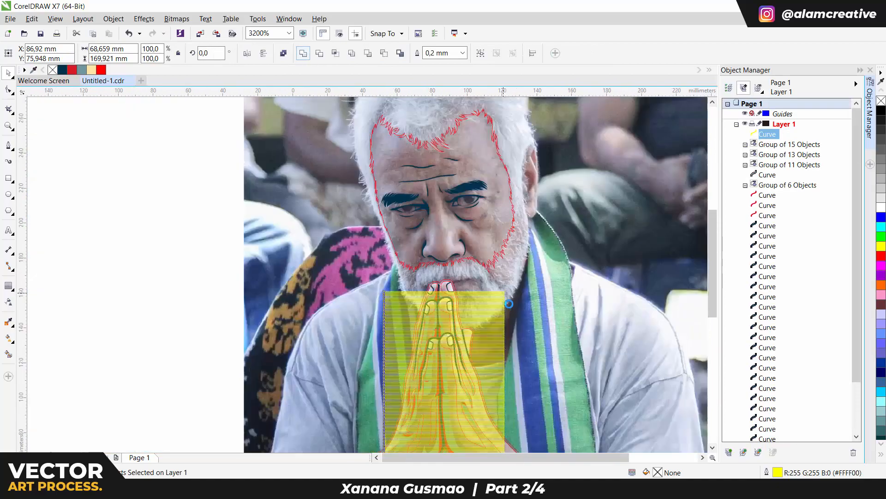
Step: Stretch the yellow line pattern to 295.74 mm wide and 176.802 mm high over the hands and forearms
drag(484, 311, 584, 316)
scroll(452, 240, up, 2)
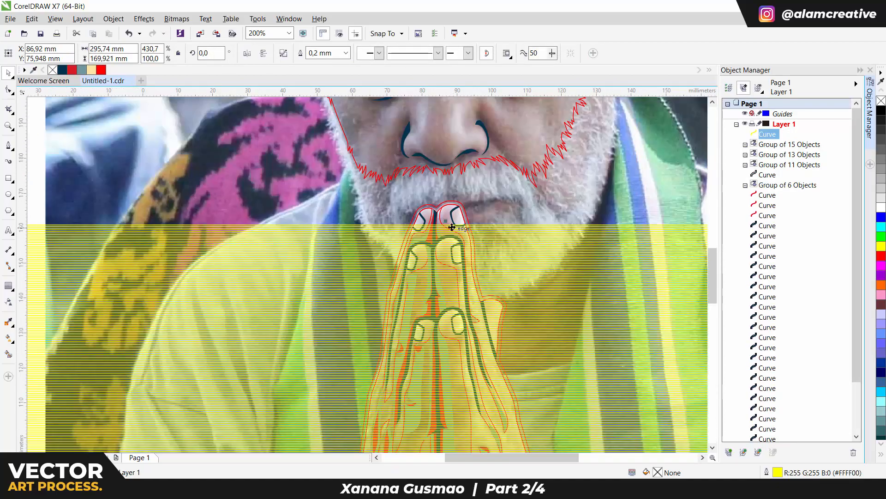
drag(449, 220, 448, 197)
drag(498, 416, 475, 199)
scroll(475, 200, down, 1)
drag(478, 324, 467, 213)
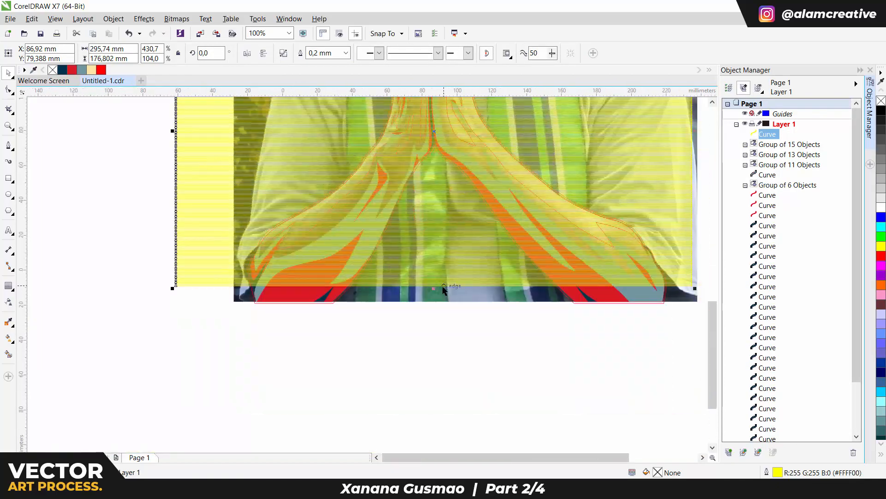
Step: Intersect the yellow line pattern with the underlying hand shape and move the original pattern beside the photo
scroll(464, 281, up, 10)
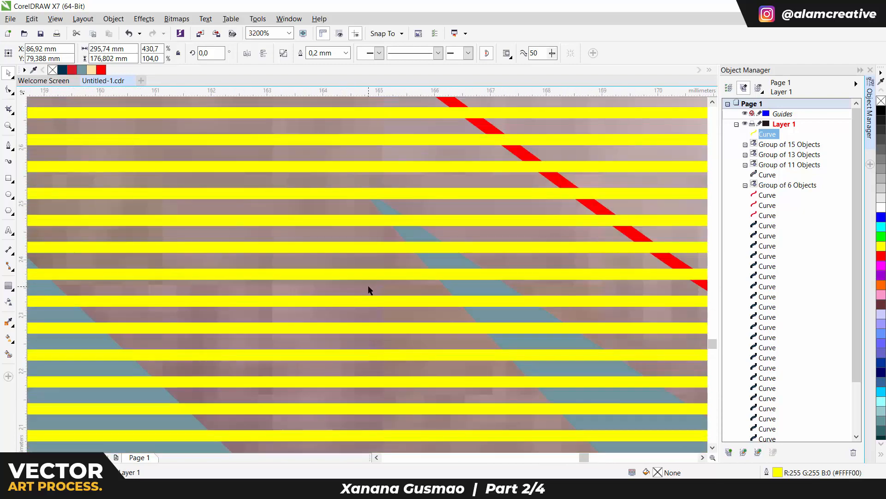
shift+click(369, 286)
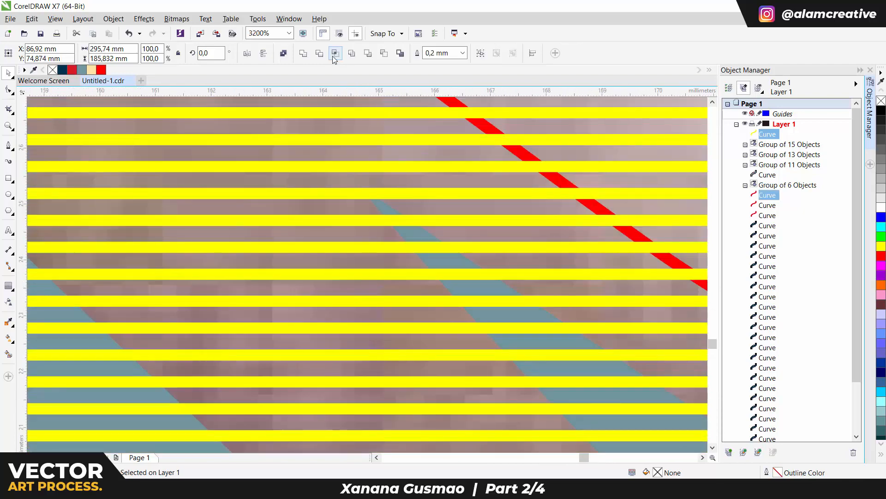
click(334, 54)
scroll(413, 264, down, 7)
drag(412, 235, 584, 235)
Step: Fill the intersected lines with grey-blue, the hands' skin shape with beige and the outer hand silhouette with dark blue
scroll(388, 240, up, 10)
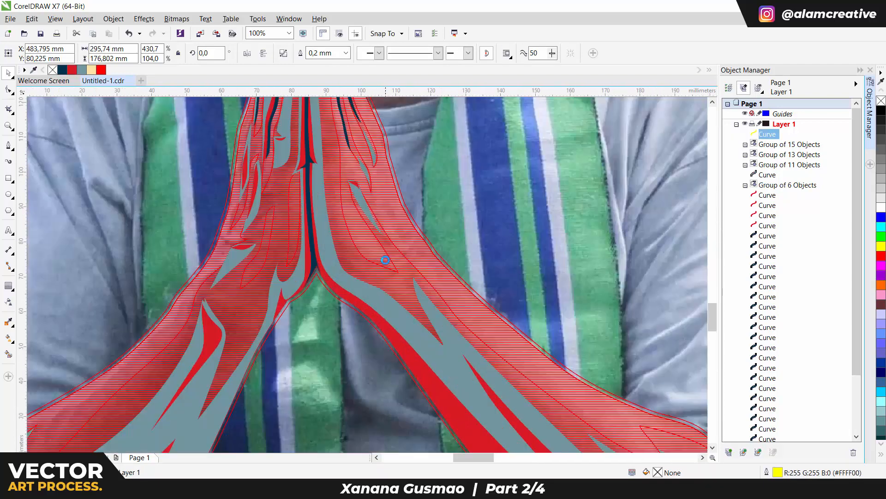
click(420, 340)
scroll(359, 304, up, 4)
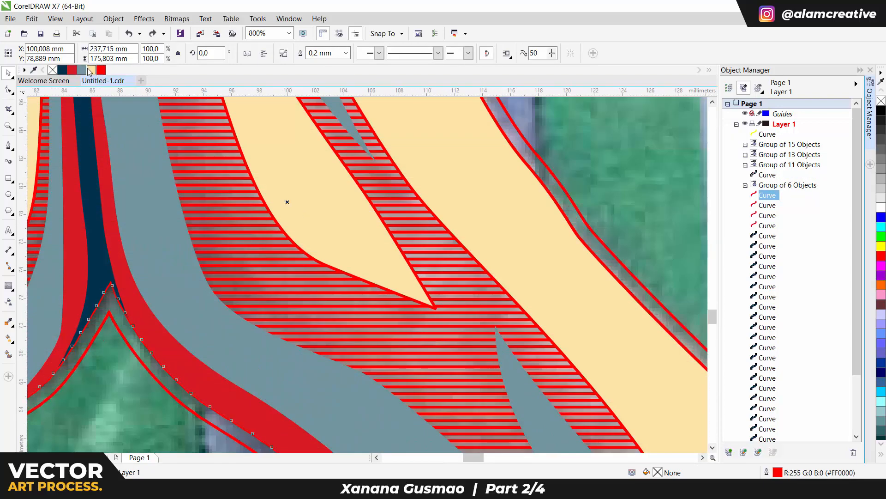
click(349, 235)
scroll(462, 198, down, 12)
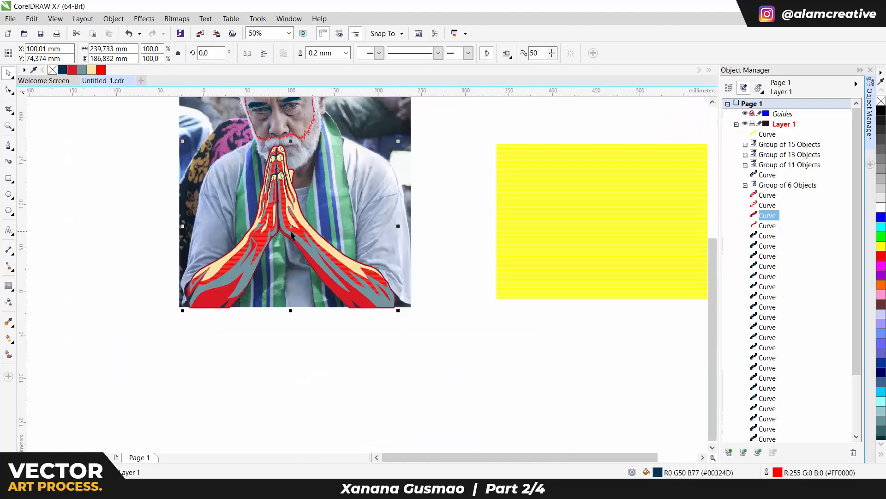
Step: Select all the hand and forearm artwork and remove its red outlines
click(438, 113)
drag(437, 111, 438, 110)
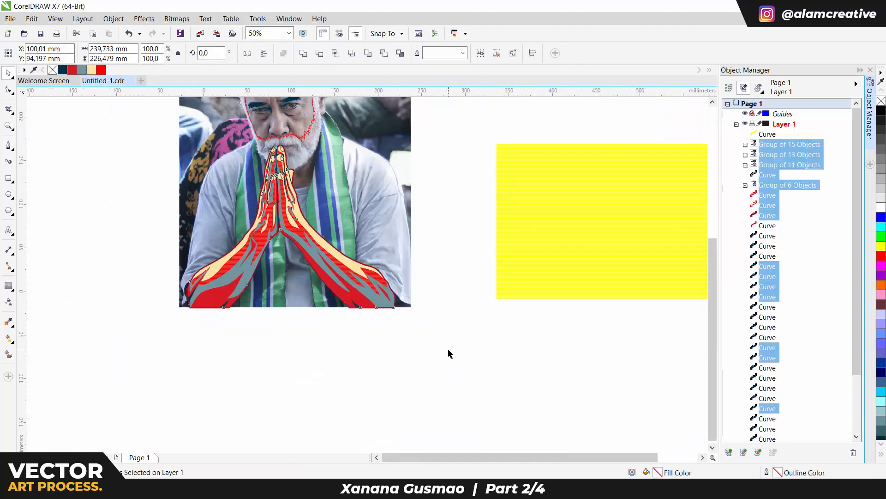
drag(433, 352, 151, 143)
click(152, 341)
drag(431, 146, 431, 145)
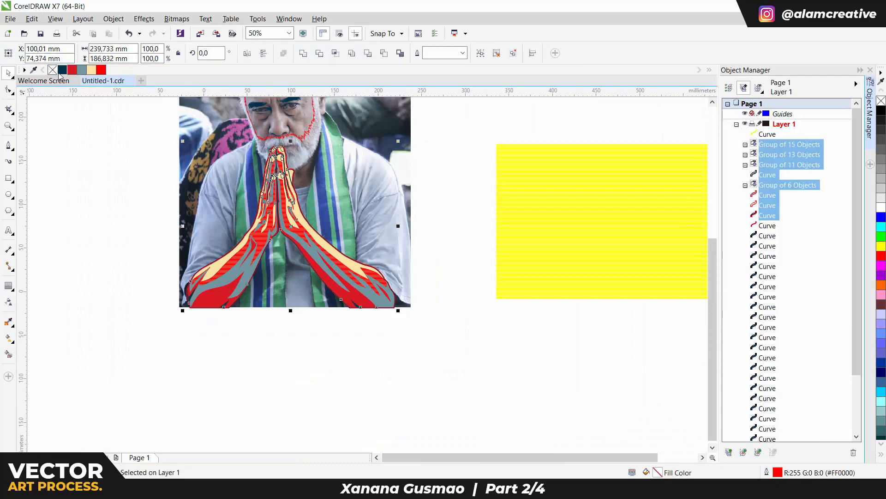
click(402, 176)
drag(402, 176, 169, 203)
key(ctrl+z)
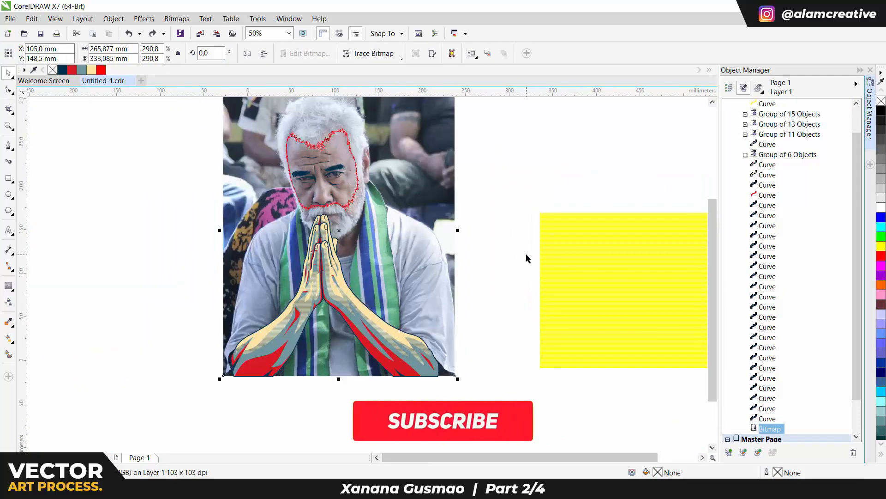
click(492, 256)
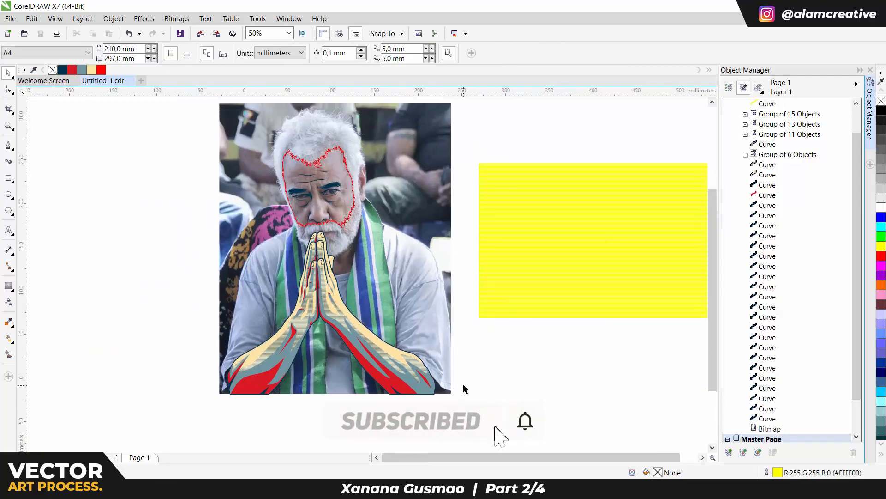
Step: Group all the hand and forearm shapes into a single group
drag(496, 449, 165, 229)
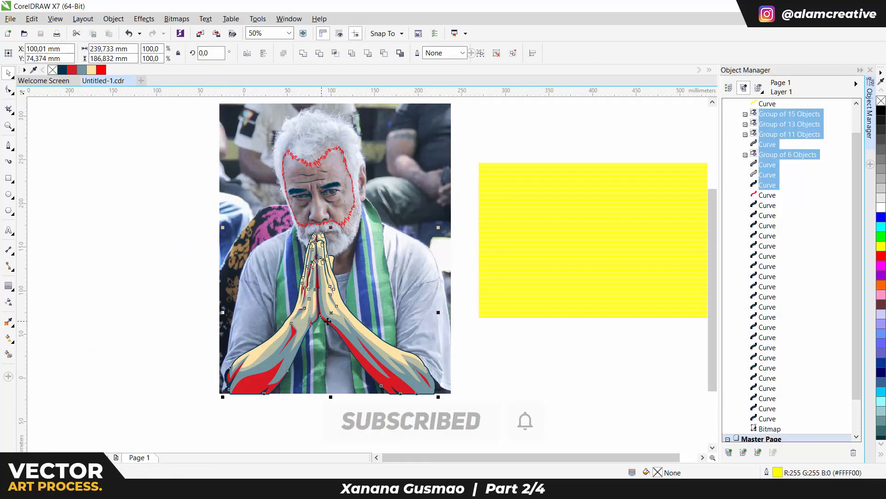
key(ctrl+g)
click(453, 273)
scroll(317, 219, up, 2)
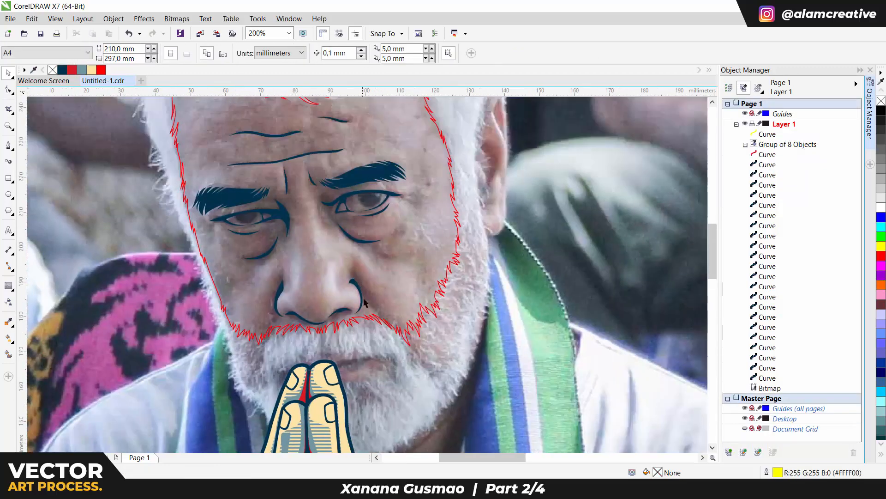
drag(383, 316, 396, 345)
key(ctrl+z)
Step: Start a Pen tool curve along the edge of the white hair above the ear and colour its outline red
key(space)
drag(491, 108, 448, 258)
scroll(451, 251, up, 1)
click(416, 216)
drag(434, 155, 418, 242)
scroll(430, 250, up, 1)
key(Delete)
click(450, 260)
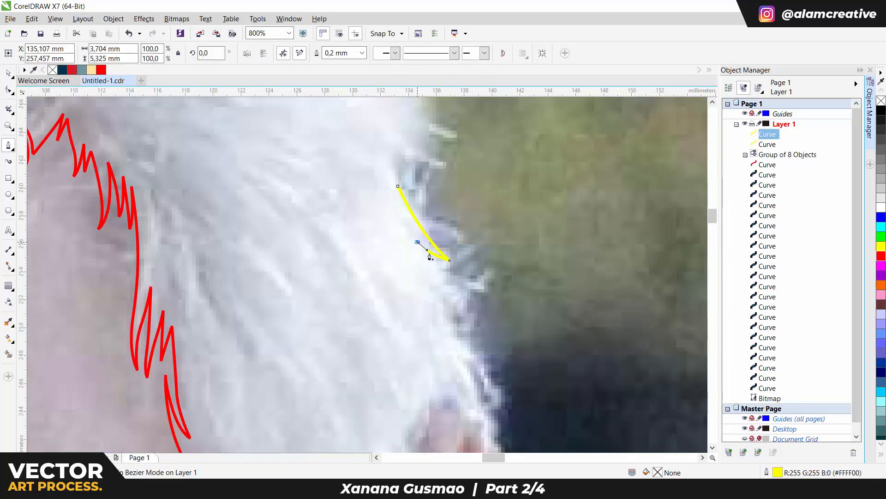
click(418, 241)
right_click(881, 256)
Step: Continue the red hair curve with jagged tufts down to the top of the ear
click(467, 318)
drag(448, 286, 455, 292)
key(ctrl+z)
key(ctrl+z)
click(462, 321)
drag(449, 304, 442, 297)
click(433, 288)
drag(475, 373, 467, 281)
drag(467, 281, 416, 322)
click(465, 323)
click(446, 293)
Step: Trace the hair curve around the top of the ear and add spikes along the ear's front edge
drag(408, 390, 421, 291)
click(423, 312)
click(412, 280)
click(421, 324)
click(412, 300)
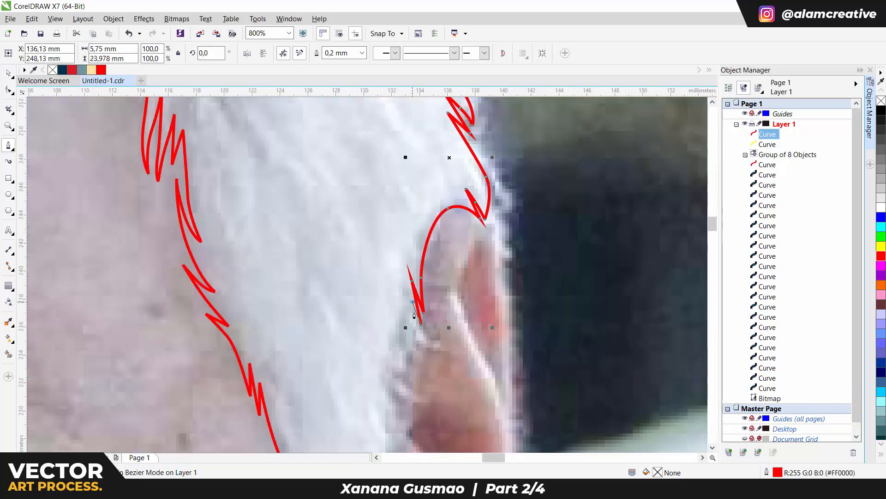
drag(412, 358, 370, 248)
click(386, 277)
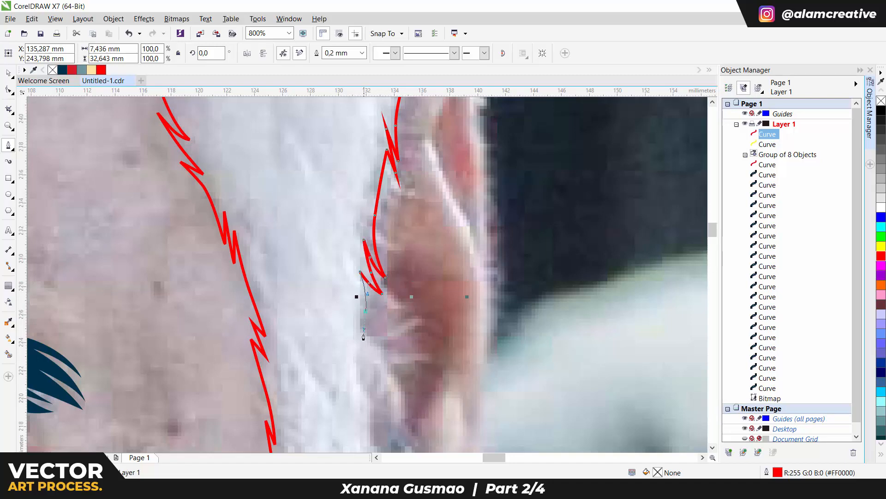
Step: Extend the sideburn curve down the front of the ear towards the earlobe
scroll(363, 337, down, 2)
key(ctrl+z)
click(368, 336)
click(360, 326)
drag(367, 360, 342, 264)
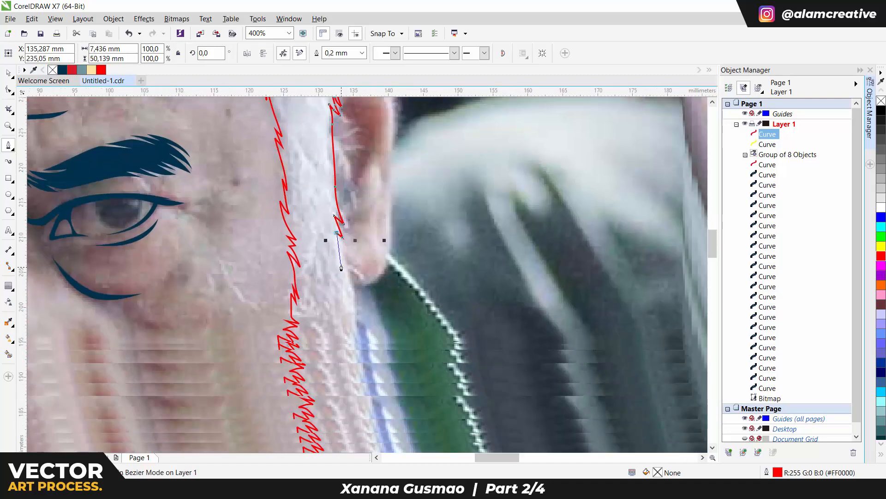
Step: Add jagged hair spikes to the curve beside the earlobe and carry it down to the beard
scroll(342, 267, up, 1)
drag(340, 226, 342, 236)
click(343, 246)
drag(336, 232, 327, 218)
mouse_move(349, 290)
mouse_down()
mouse_move(324, 204)
mouse_move(344, 287)
mouse_up()
click(342, 323)
drag(331, 293, 330, 283)
click(341, 343)
drag(335, 337, 329, 330)
drag(341, 373, 333, 224)
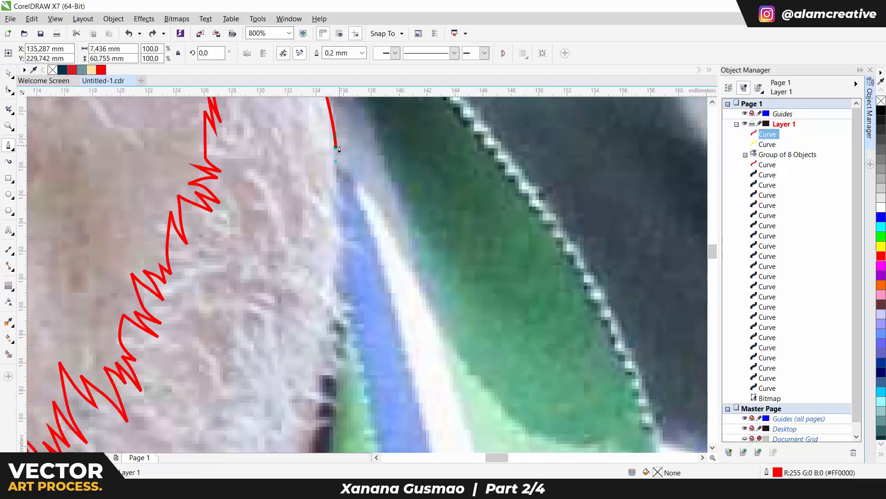
Step: Trace the beard edge next to the scarf's blue stripe with small pointed tufts
drag(333, 180, 388, 180)
click(336, 247)
click(345, 269)
click(333, 257)
click(342, 284)
click(332, 267)
drag(341, 307, 330, 215)
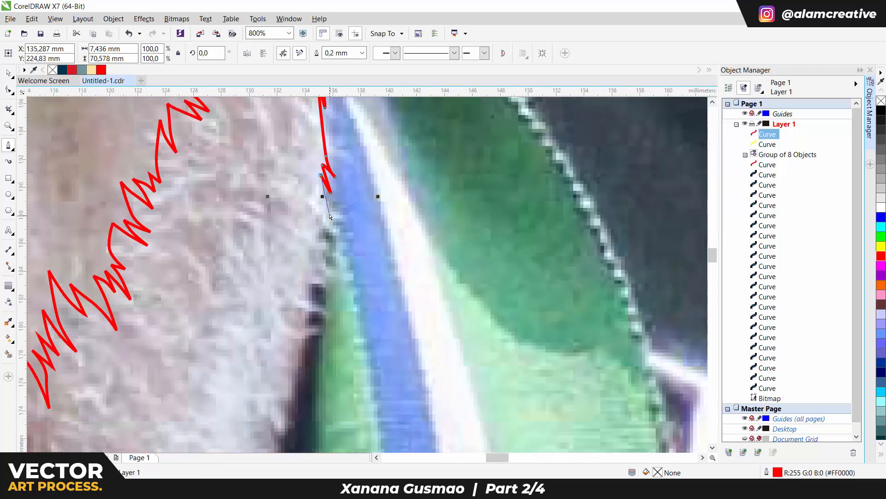
Step: Add further beard spikes below the earlobe, down to where the dark scarf shadow begins
scroll(312, 172, up, 1)
click(318, 162)
click(327, 182)
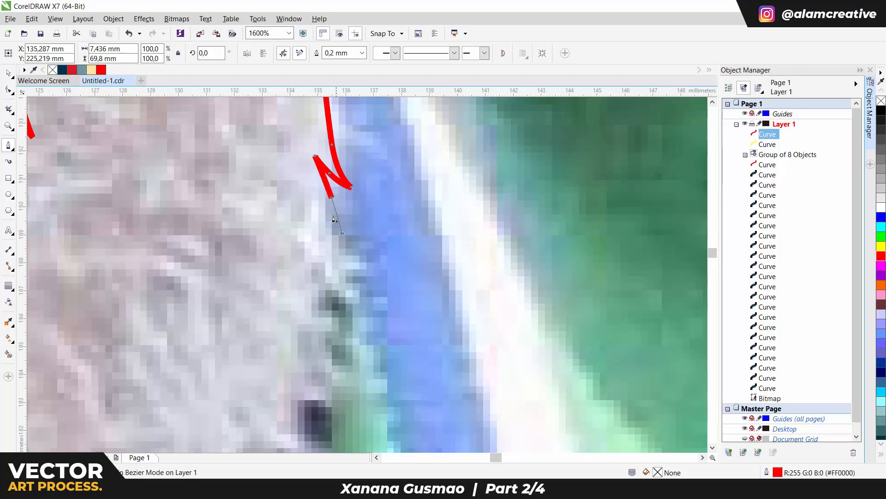
scroll(337, 194, down, 1)
drag(330, 278, 319, 184)
scroll(337, 194, up, 1)
click(340, 248)
click(317, 181)
drag(325, 238, 326, 252)
click(322, 279)
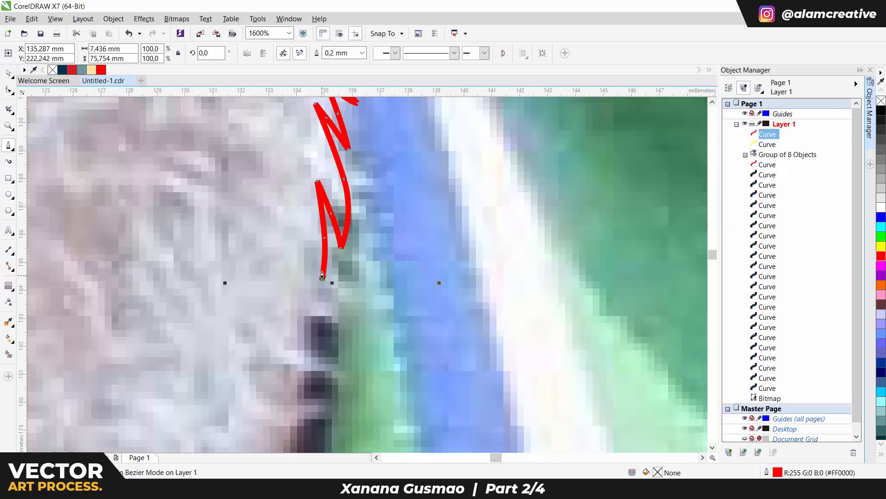
key(ctrl+z)
Step: Continue the spiky beard curve along the upper part of the dark scarf shadow
scroll(297, 202, down, 1)
drag(300, 334, 295, 223)
scroll(297, 202, up, 1)
click(308, 168)
click(309, 241)
drag(286, 228, 272, 212)
click(268, 208)
click(283, 246)
click(264, 223)
drag(271, 264, 367, 204)
key(ctrl+z)
Step: Carry the beard curve down the scarf's inner dark edge with more pointed tufts
drag(347, 255, 337, 232)
click(309, 155)
scroll(336, 193, down, 1)
scroll(337, 193, up, 1)
drag(320, 302, 340, 215)
scroll(340, 215, down, 1)
click(332, 257)
click(319, 220)
click(326, 257)
scroll(358, 224, down, 1)
Step: Trace jagged tufts along the beard's slanted lower edge against the dark neck shadow
drag(316, 287, 345, 257)
scroll(359, 224, up, 1)
click(347, 271)
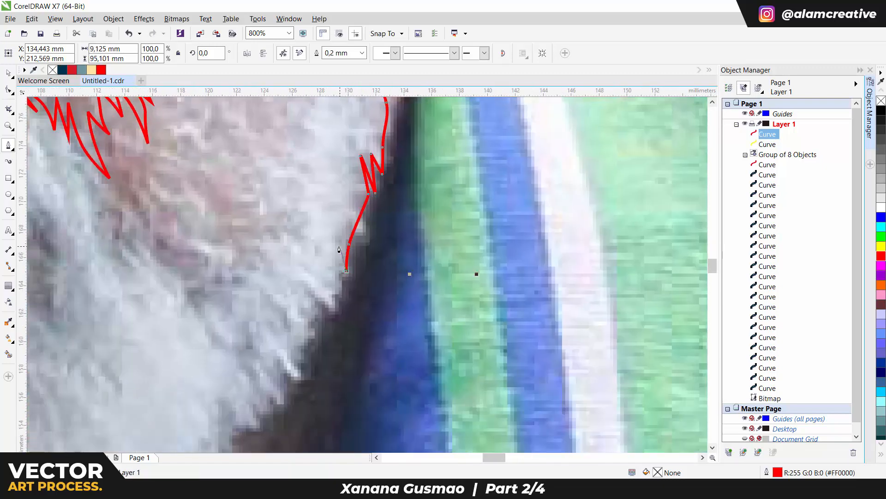
click(331, 255)
drag(336, 297, 335, 305)
drag(334, 305, 330, 178)
click(347, 214)
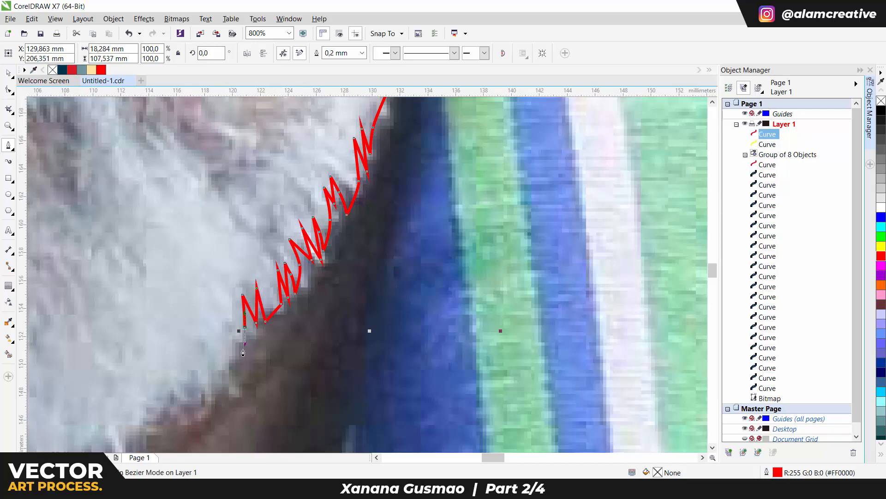
Step: Undo the last several segments of the curve on the lower beard edge
drag(243, 352, 346, 218)
key(ctrl+z)
key(ctrl+z)
key(ctrl+z)
key(ctrl+z)
key(ctrl+z)
scroll(380, 168, up, 1)
key(ctrl+z)
Step: Redraw the removed part of the lower beard edge with new curved spikes
drag(389, 166, 392, 191)
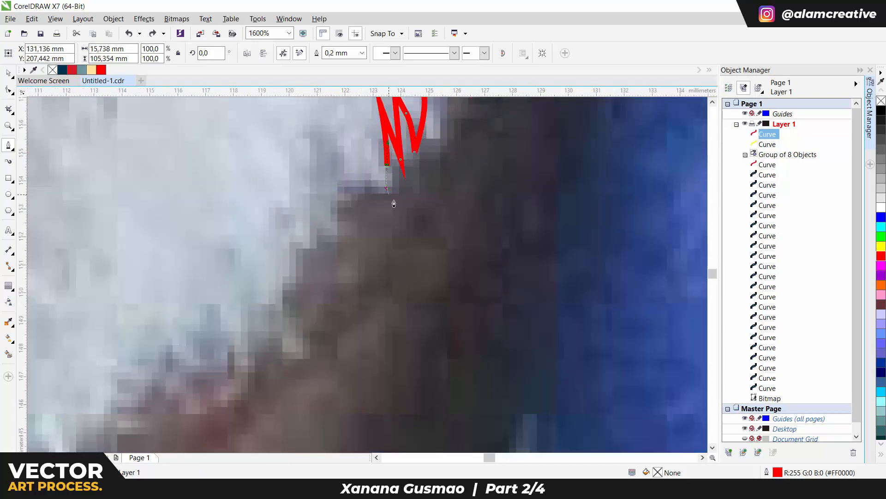
click(339, 193)
click(318, 171)
drag(320, 216, 290, 211)
click(302, 264)
click(285, 197)
click(292, 260)
click(279, 232)
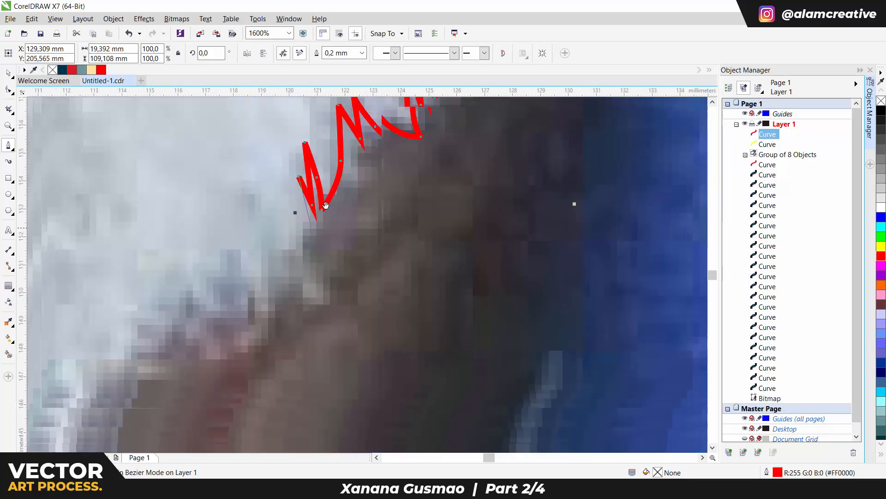
Step: Extend the lower beard edge diagonally towards the chin with alternating curved tufts
click(277, 267)
click(285, 233)
click(283, 204)
click(273, 249)
click(248, 285)
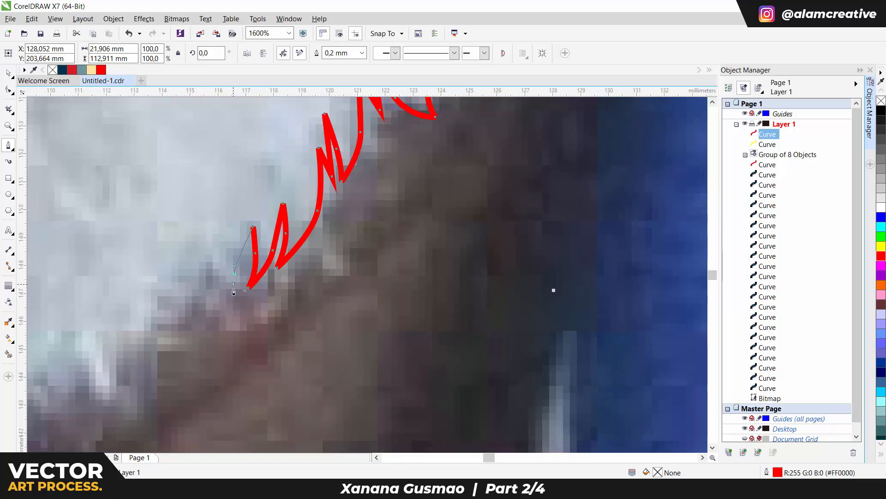
drag(233, 284, 234, 285)
click(240, 296)
mouse_move(220, 278)
mouse_down()
mouse_move(213, 270)
mouse_move(257, 273)
mouse_move(215, 263)
mouse_move(225, 293)
mouse_up()
click(205, 257)
Step: Add more beard spikes under the chin, heading towards the praying hands
scroll(300, 189, down, 1)
scroll(277, 216, up, 1)
click(302, 217)
click(276, 251)
click(255, 218)
click(267, 294)
click(205, 241)
click(250, 308)
drag(360, 251, 346, 239)
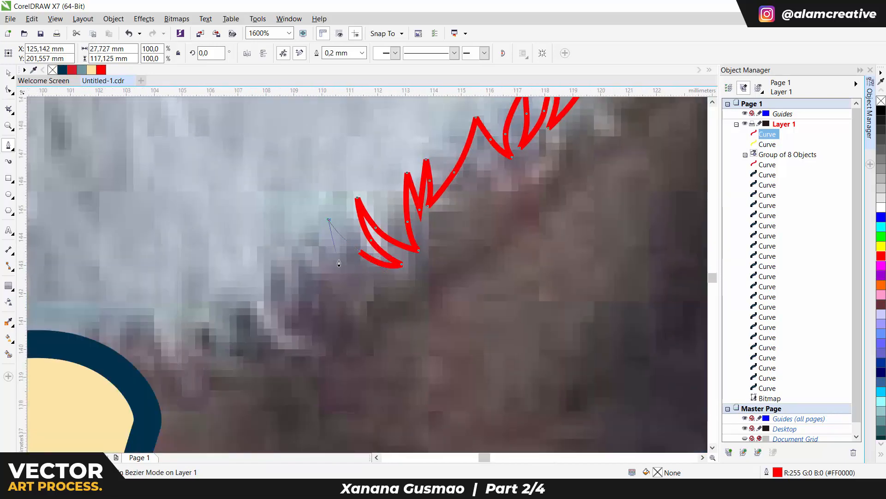
Step: Extend the lower beard edge diagonally towards the thumb with alternating long and short pointed tufts
click(339, 261)
click(322, 233)
click(326, 270)
click(267, 235)
click(271, 292)
click(279, 315)
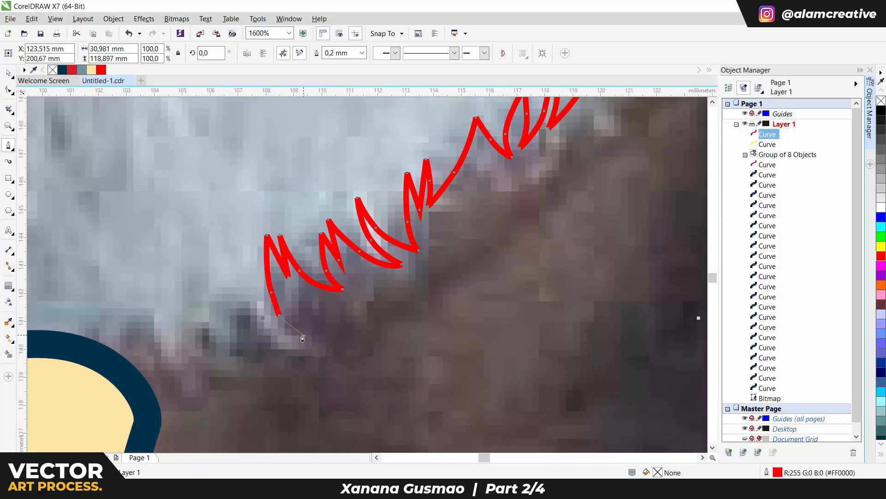
Step: Add the remaining curved spikes under the chin until the beard edge meets the outline of the thumb
click(305, 331)
click(241, 294)
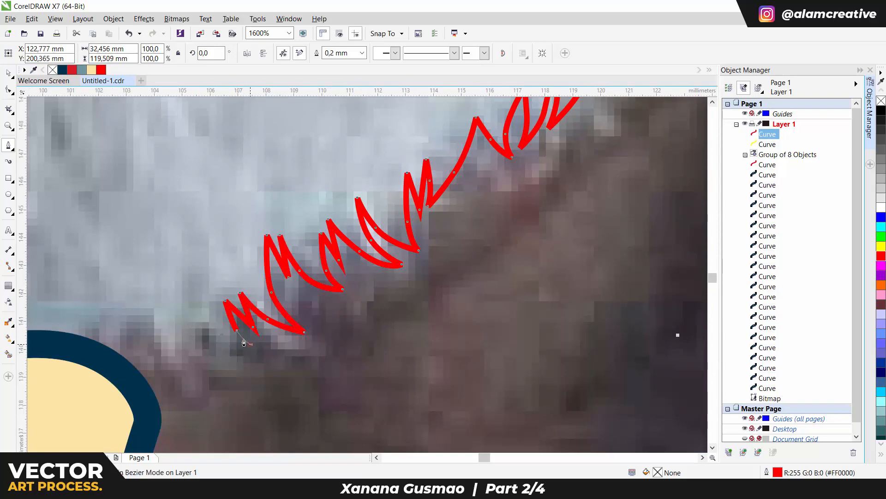
click(131, 323)
click(140, 353)
click(112, 321)
click(109, 356)
scroll(124, 351, down, 3)
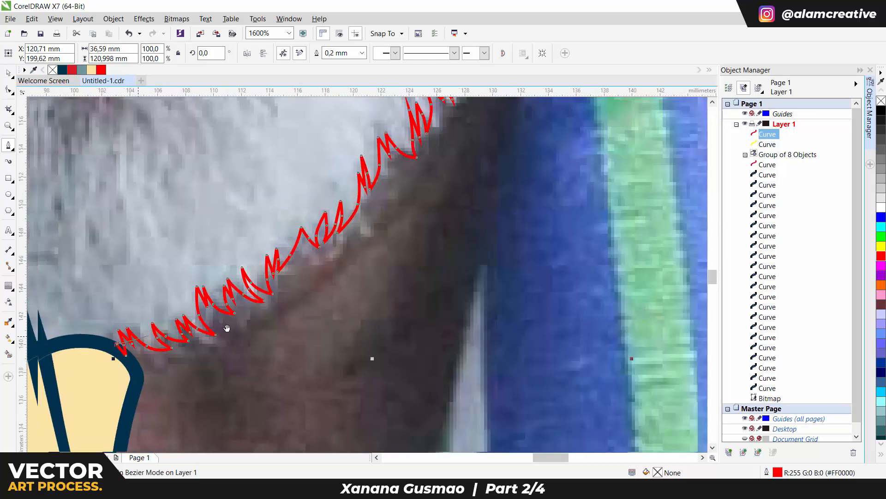
Step: Carry the beard curve across the praying hands and start small spikes where the beard emerges on their left side
scroll(381, 323, up, 1)
drag(400, 322, 357, 309)
click(305, 243)
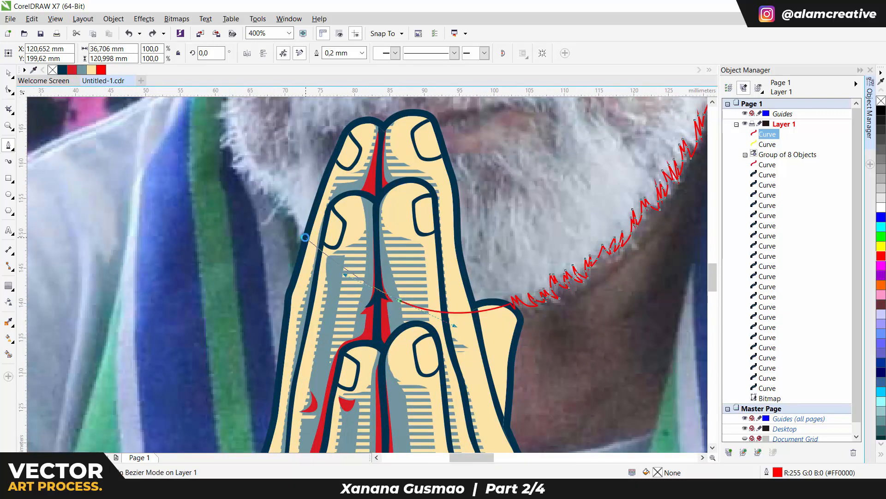
scroll(307, 229, up, 1)
click(291, 199)
click(286, 211)
scroll(310, 237, up, 1)
drag(316, 259, 314, 245)
click(326, 224)
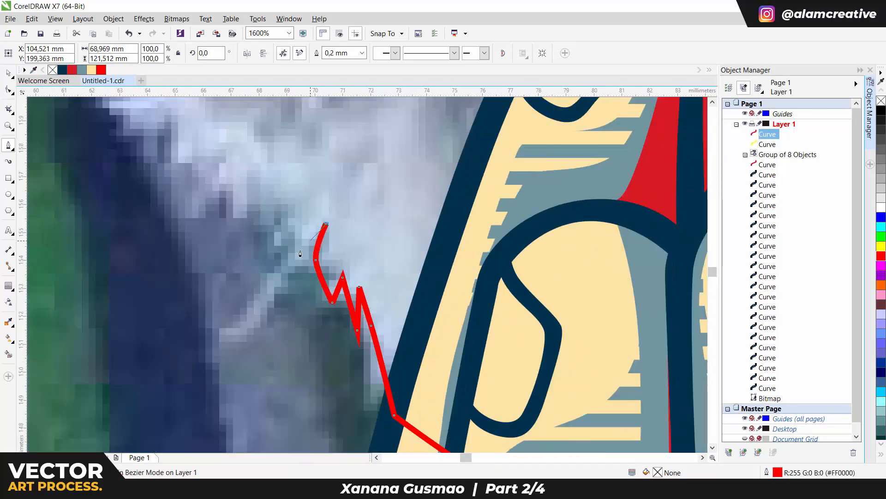
Step: Trace narrow zigzag tufts up the lower left beard edge away from the fingers, and save the drawing
click(246, 163)
click(244, 208)
click(229, 172)
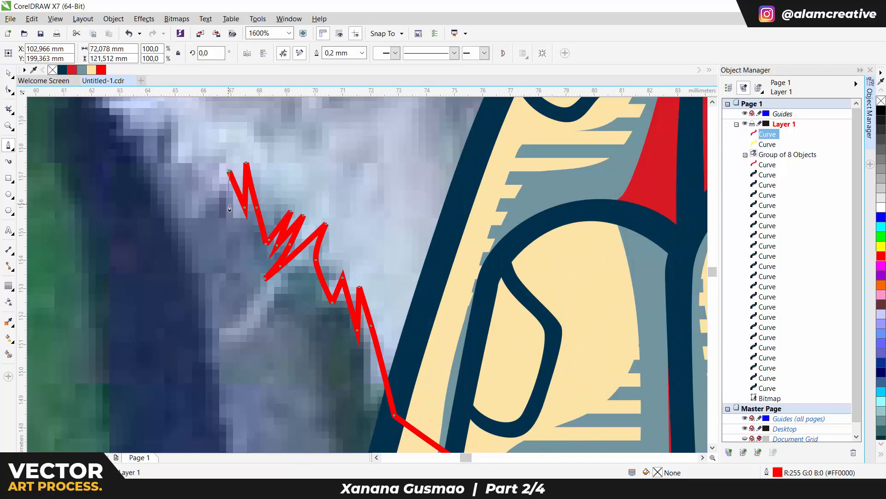
click(229, 205)
click(235, 223)
key(ctrl+s)
scroll(222, 203, down, 1)
scroll(181, 156, up, 1)
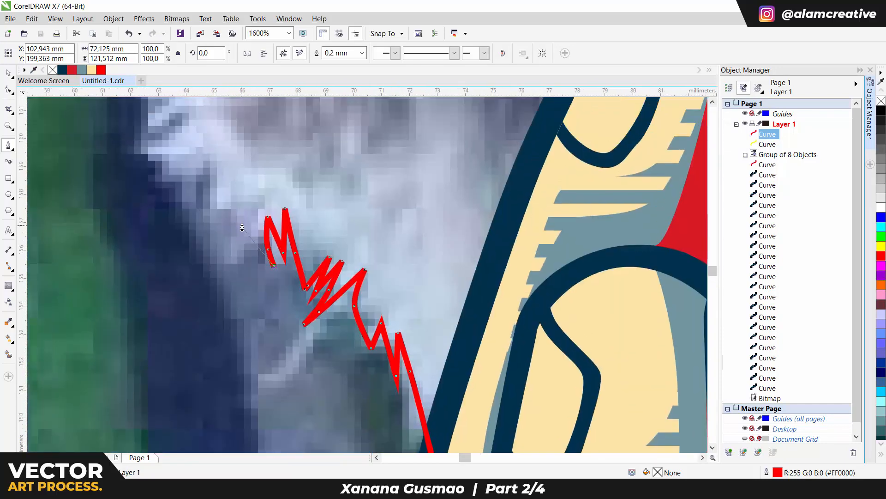
Step: Continue the left beard edge up along the dark blue stripe of the garment with pointed tufts
click(240, 185)
drag(239, 223, 135, 166)
click(209, 144)
drag(195, 243, 276, 376)
click(214, 292)
drag(215, 268, 246, 239)
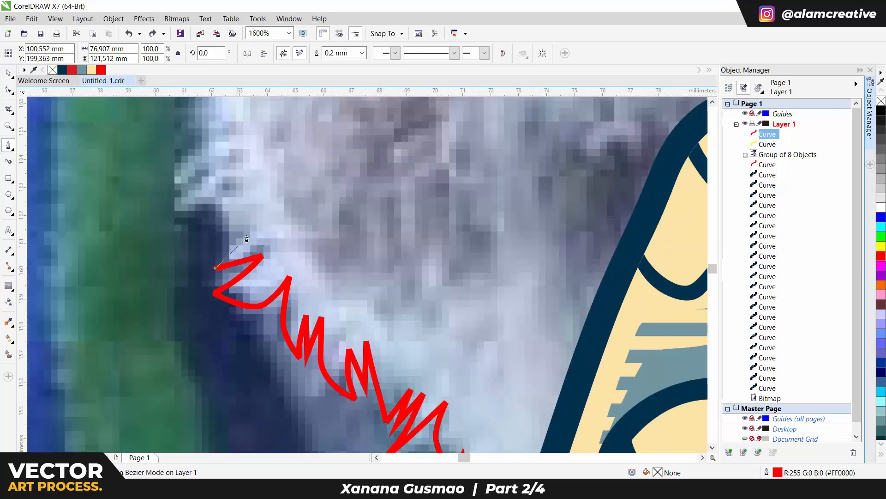
Step: Draw a large curved tuft and smaller spikes where the left beard edge meets the green stripe
click(219, 232)
drag(216, 200, 226, 315)
click(185, 337)
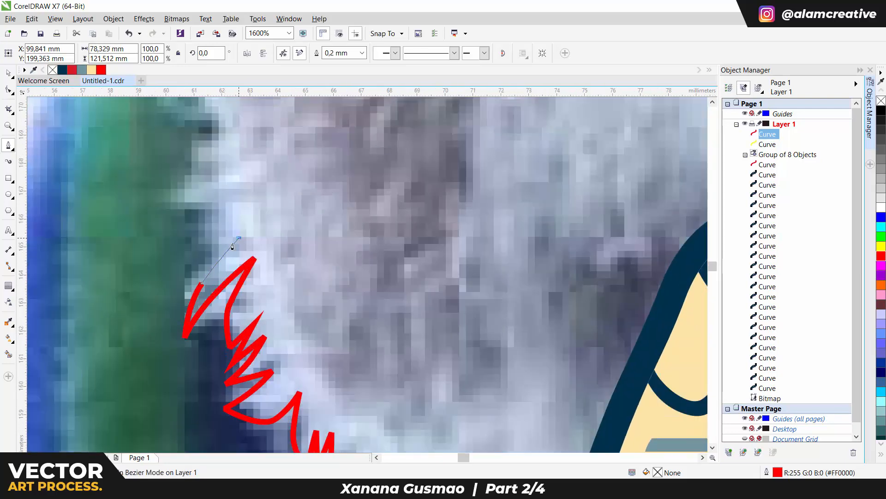
click(238, 240)
click(202, 266)
click(225, 231)
Step: Add outward-pointing spikes to the left beard edge along the green stripe, below the moustache outline
drag(212, 216, 162, 304)
click(167, 347)
click(225, 278)
click(151, 300)
drag(194, 265, 210, 253)
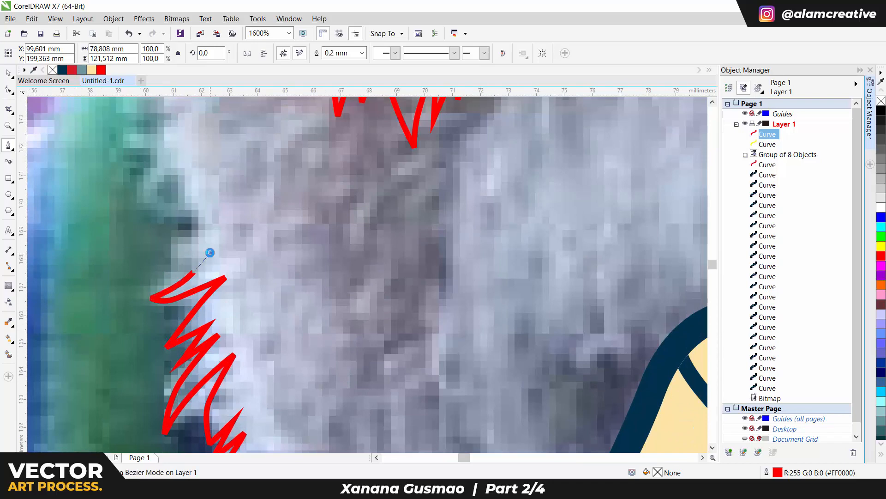
click(211, 253)
Step: Trace a dense run of short zigzag spikes up the left beard edge beside the green stripe
click(152, 287)
click(209, 232)
click(167, 259)
drag(196, 219, 165, 207)
click(208, 195)
click(179, 224)
click(204, 178)
click(154, 222)
Step: Extend the left beard edge past the green stripe with a long curved tuft and two smaller spikes
drag(151, 184, 156, 282)
click(184, 210)
drag(155, 234, 148, 250)
click(133, 219)
click(151, 158)
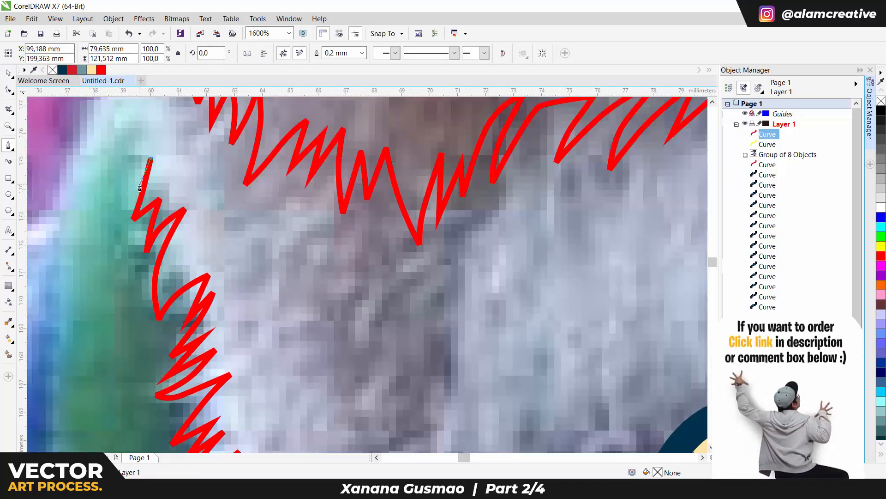
Step: Add spikes to the left beard edge where it reaches the pink background, redoing the last misplaced node
click(125, 203)
drag(127, 164, 172, 259)
click(154, 185)
click(146, 215)
click(133, 170)
key(ctrl+z)
drag(134, 171, 251, 321)
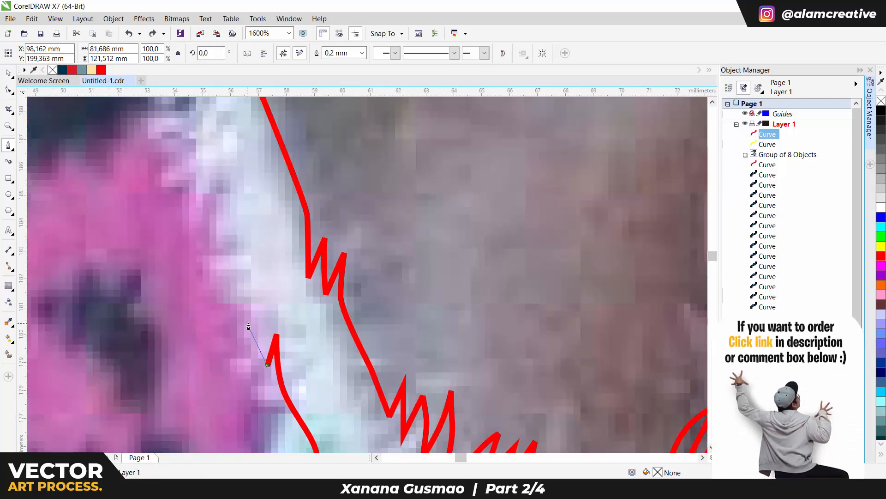
Step: Continue the left beard edge up along the pink background with two small spikes and a long curve
drag(244, 268, 243, 217)
click(232, 293)
click(231, 252)
click(219, 274)
drag(219, 274, 253, 382)
drag(253, 251, 286, 190)
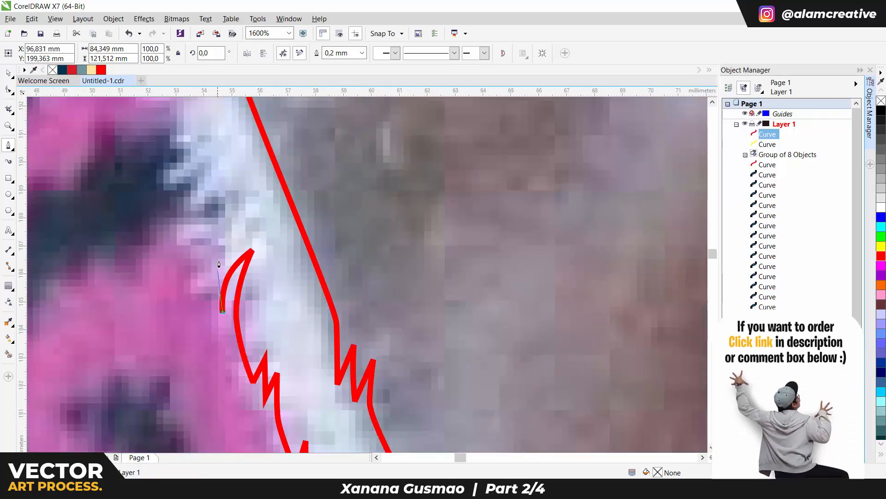
Step: Draw curved tufts on the left sideburn edge around the dark patch in the pink background
click(183, 230)
drag(183, 230, 230, 361)
drag(245, 349, 259, 334)
click(271, 300)
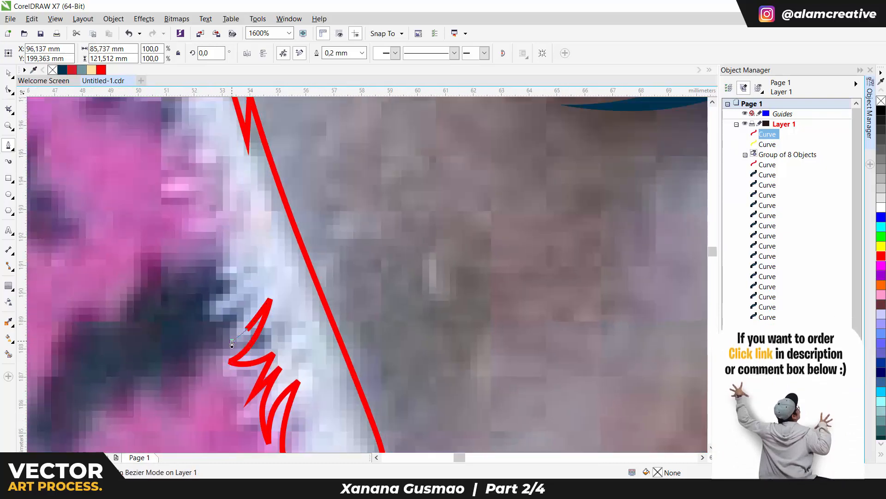
click(233, 341)
click(262, 273)
click(216, 319)
Step: Extend the left sideburn edge upwards with a short spike, a long smooth stretch and another pointed tuft
drag(226, 288, 222, 398)
click(232, 240)
click(220, 278)
click(219, 266)
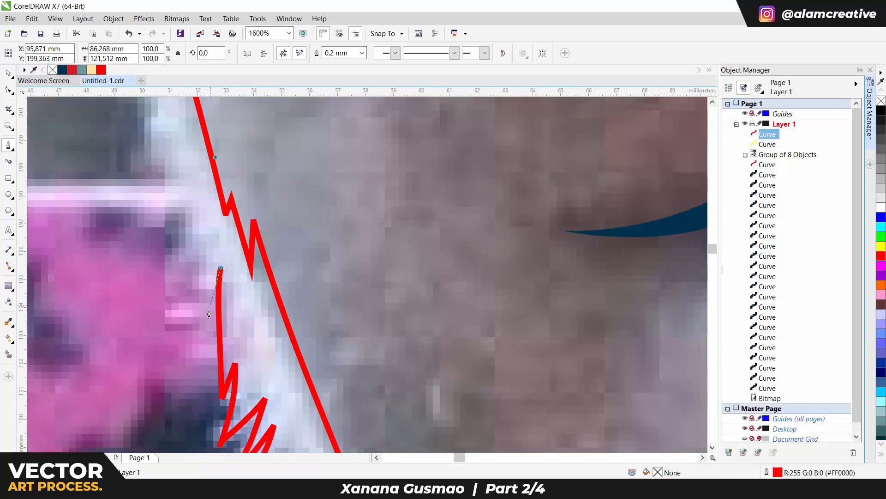
click(209, 327)
click(196, 268)
Step: Add slender upright spikes to the left sideburn edge above the pink background
drag(193, 242, 205, 326)
drag(210, 300, 224, 275)
click(196, 279)
click(189, 312)
drag(189, 312, 162, 389)
Step: Trace a series of narrow spikes up the left sideburn edge towards eye level
click(168, 350)
click(166, 297)
click(157, 327)
click(149, 243)
click(150, 292)
click(144, 355)
drag(127, 306, 193, 388)
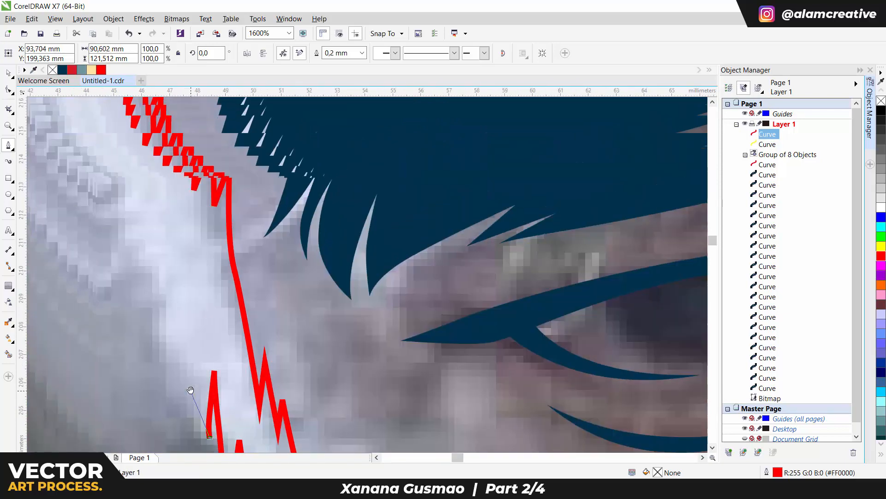
Step: Draw long curved tufts on the outer left sideburn edge beside the eye and eyebrow
drag(167, 284, 170, 230)
drag(155, 339, 170, 404)
drag(166, 308, 173, 264)
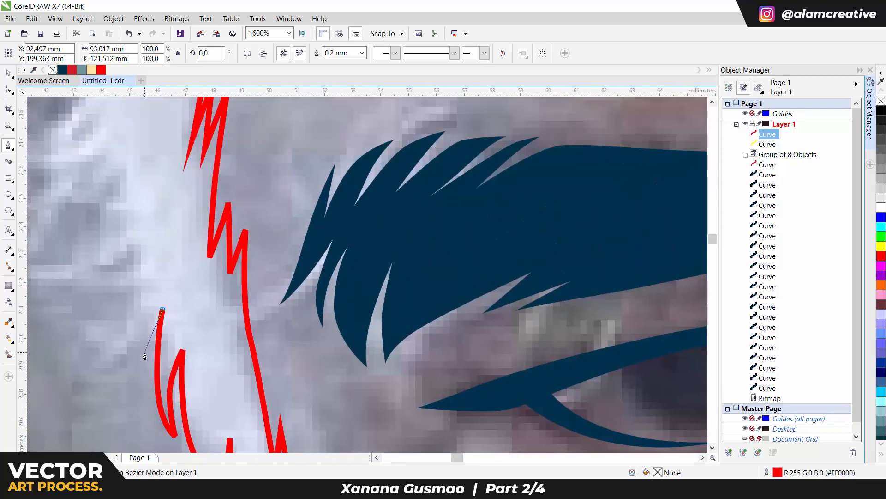
click(149, 353)
click(155, 308)
drag(131, 342, 152, 416)
Step: Continue the outer left hair edge at eyebrow level with a wide tuft followed by tight zigzag spikes
click(109, 353)
drag(174, 357, 151, 435)
click(176, 298)
click(147, 367)
click(162, 283)
click(141, 327)
drag(172, 335, 206, 288)
drag(172, 335, 292, 268)
Step: Trace long slanted strands on the outer left hair edge just above the eyebrow, following the photo
drag(225, 358, 232, 381)
drag(264, 249, 286, 227)
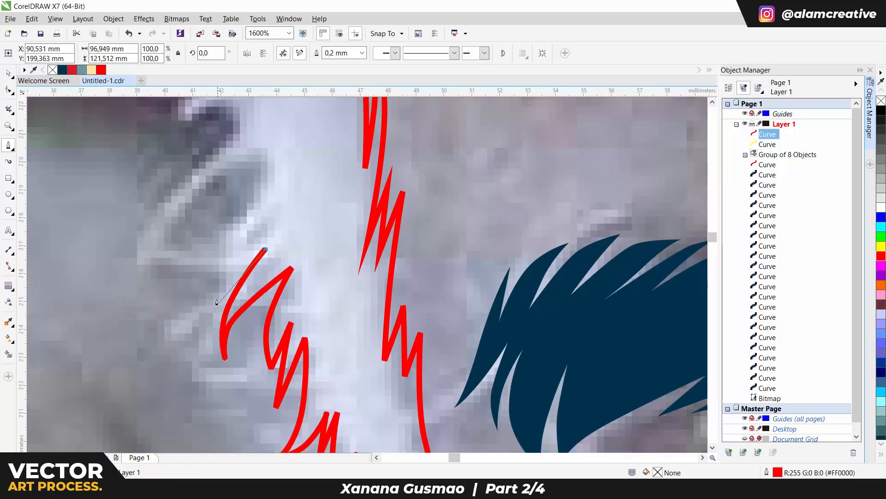
click(197, 324)
drag(197, 323, 186, 400)
click(253, 265)
click(201, 328)
drag(201, 328, 183, 411)
drag(235, 310, 244, 287)
click(203, 340)
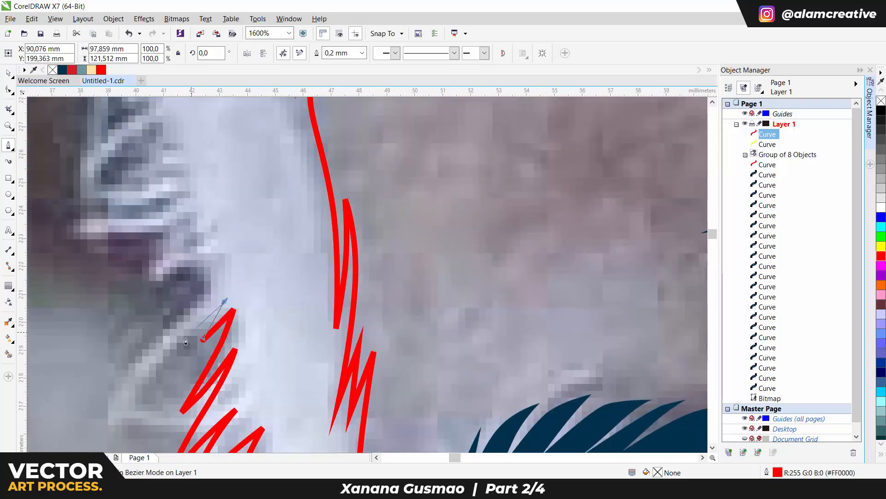
Step: Add more slanted spikes up the outer left hair edge, undoing the last two nodes and replacing them
click(225, 302)
drag(150, 390, 147, 408)
drag(228, 275, 249, 258)
drag(180, 305, 174, 312)
click(217, 258)
drag(216, 258, 234, 358)
key(ctrl+z)
key(ctrl+z)
click(199, 401)
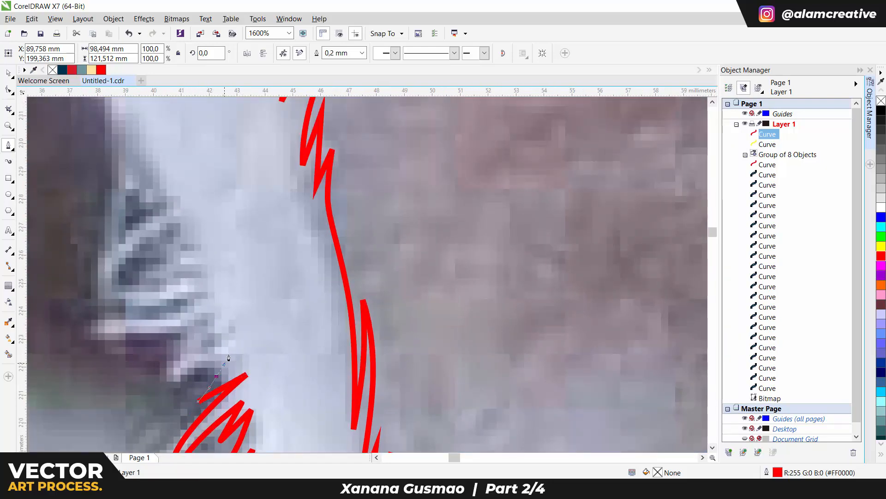
Step: Draw short spikes and one long outward strand on the outer left hair edge beside the temple
click(231, 351)
drag(179, 398, 174, 410)
click(210, 307)
click(123, 332)
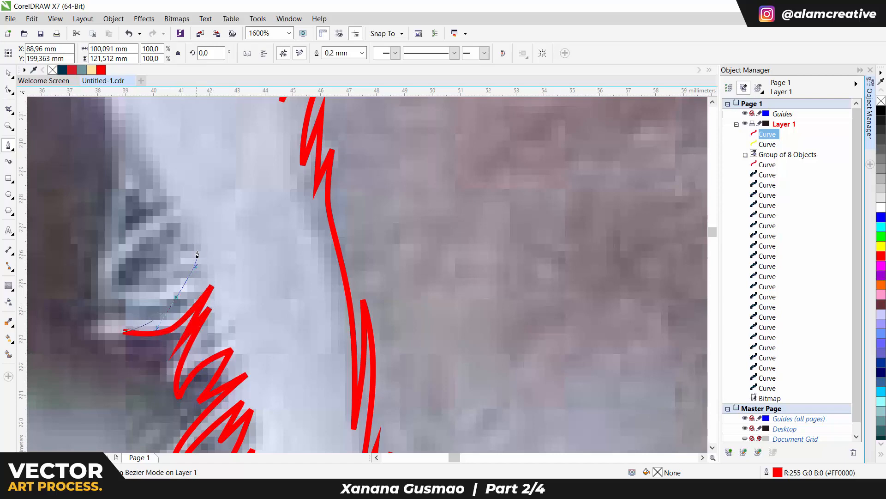
drag(198, 252, 203, 230)
Step: Trace tight zigzag tufts over the dark strands at the outer left temple hair
click(151, 310)
click(181, 251)
drag(147, 301, 143, 312)
drag(157, 263, 151, 338)
click(123, 347)
click(140, 246)
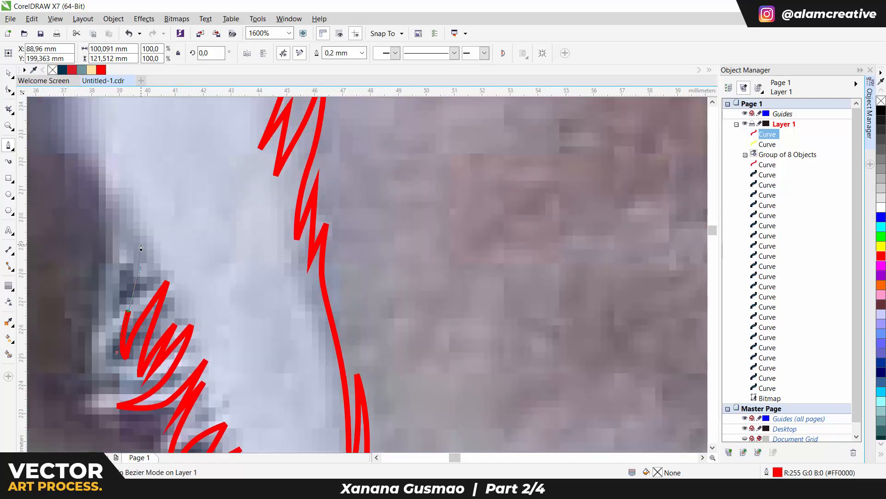
Step: Finish the temple tufts with small spikes and run a long smooth edge upwards beside the forehead
click(116, 295)
click(124, 226)
click(108, 271)
drag(110, 211, 109, 170)
drag(115, 196, 192, 379)
scroll(198, 395, down, 1)
drag(182, 250, 172, 301)
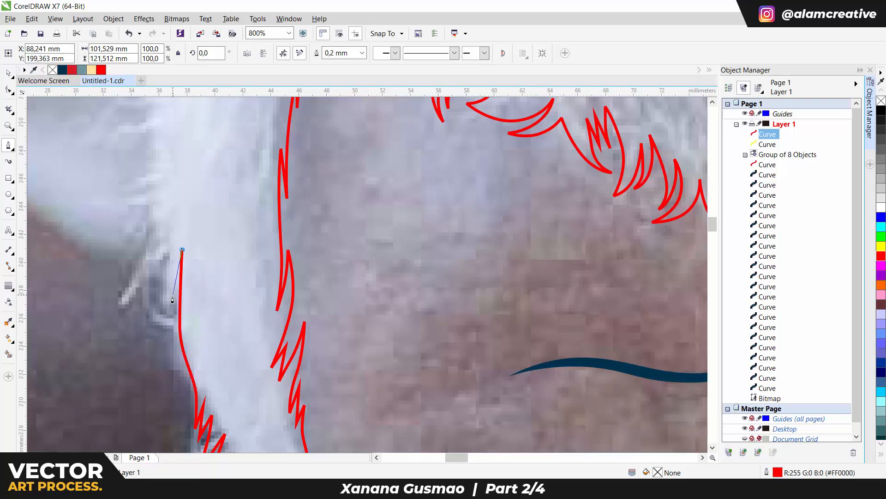
Step: Draw tall narrow spikes and a long outward strand on the outer left hair edge beside the forehead
drag(169, 254, 168, 252)
click(175, 233)
scroll(166, 255, up, 1)
click(154, 300)
click(170, 224)
click(98, 333)
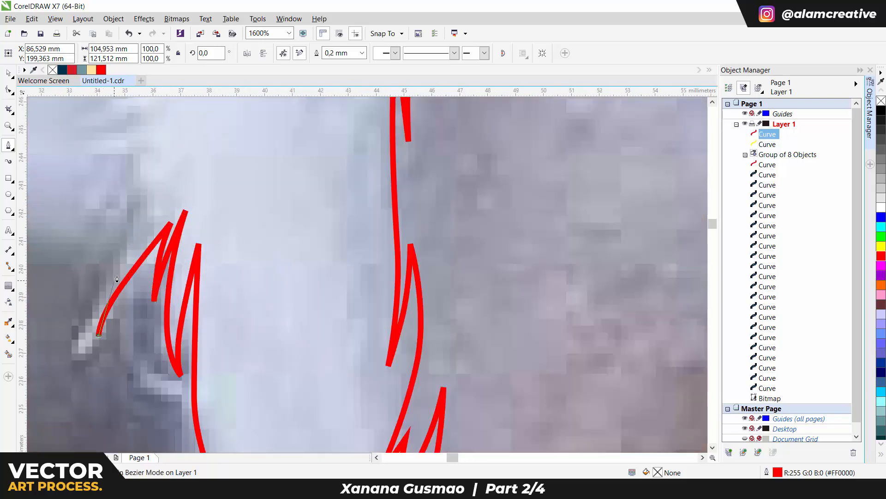
click(121, 263)
Step: Add further pointed tufts above the long strand on the outer left hair edge
drag(162, 178, 154, 334)
click(163, 309)
click(118, 371)
scroll(132, 301, down, 8)
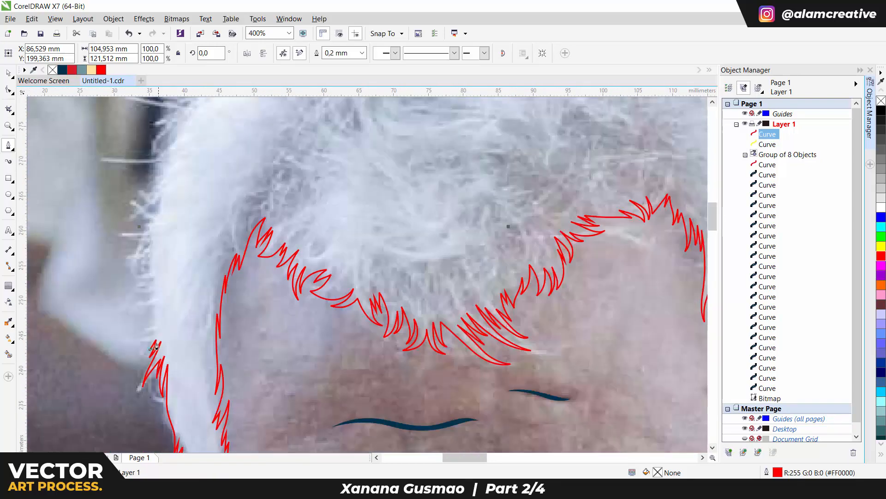
Step: Undo the last outline segment and trace pointed tufts and a tall edge up the outer left side of the hair
scroll(198, 321, up, 6)
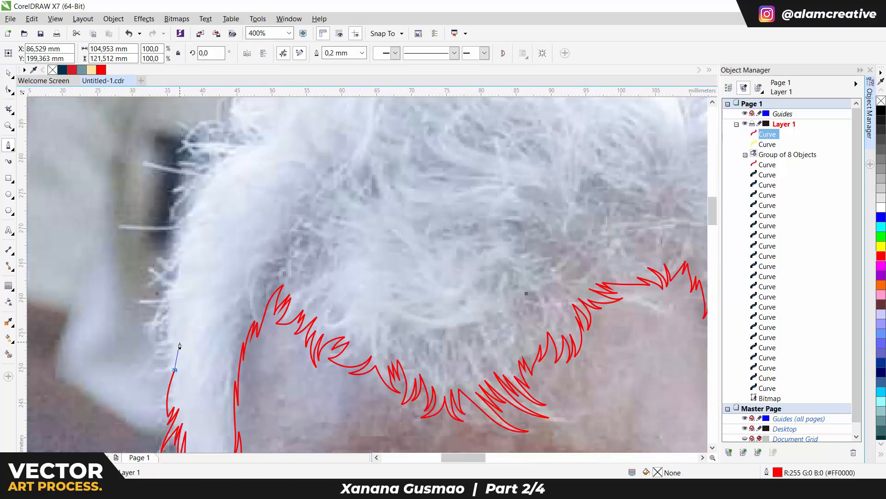
key(ctrl+z)
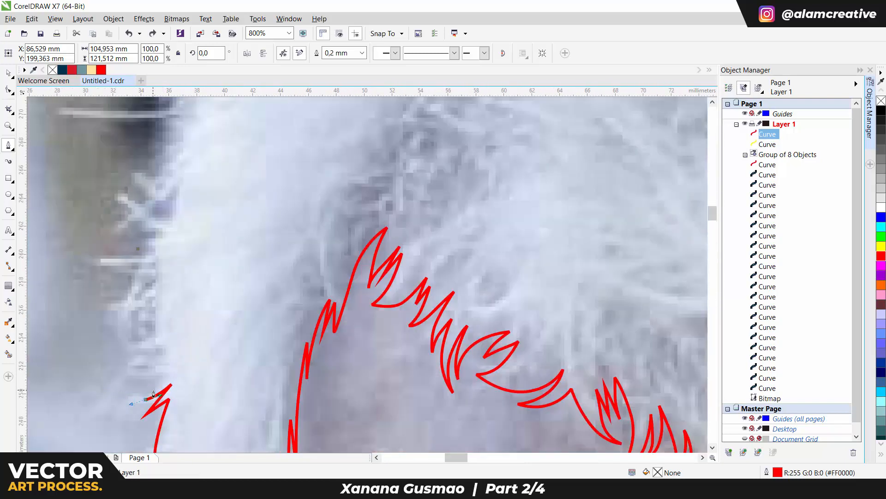
click(185, 345)
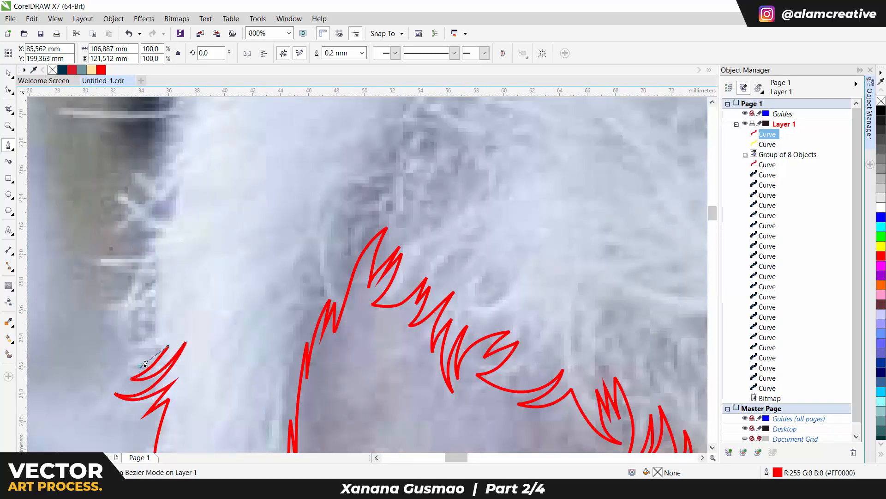
click(138, 369)
click(176, 324)
click(138, 353)
scroll(150, 342, down, 1)
scroll(155, 283, up, 1)
drag(158, 287, 170, 262)
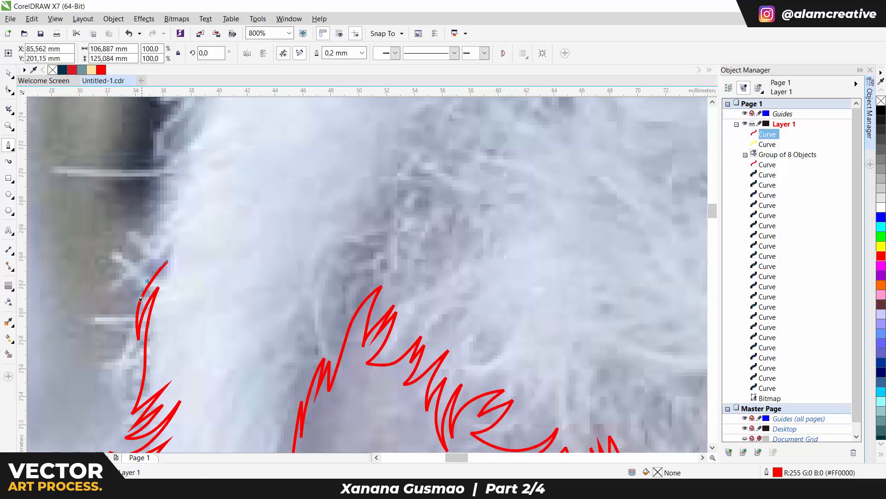
Step: Trace overlapping curved spikes slanting outwards along the left hair edge beside the dark background
scroll(149, 274, up, 1)
drag(115, 341, 109, 397)
key(ctrl+z)
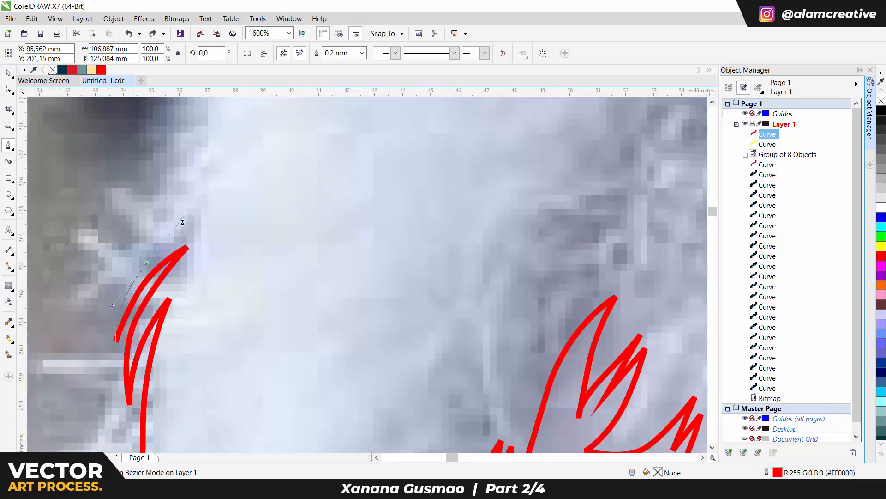
drag(205, 189, 242, 146)
drag(100, 302, 90, 342)
scroll(134, 406, down, 1)
scroll(138, 301, up, 1)
drag(138, 320, 194, 256)
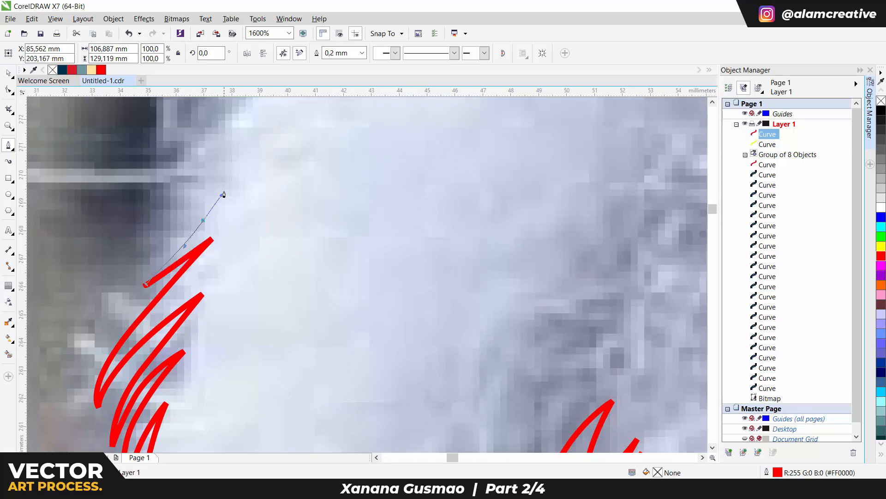
Step: Run a long smooth edge up the left side of the hair and add narrow curved tufts below the wispy strands
scroll(178, 350, down, 3)
scroll(178, 351, up, 2)
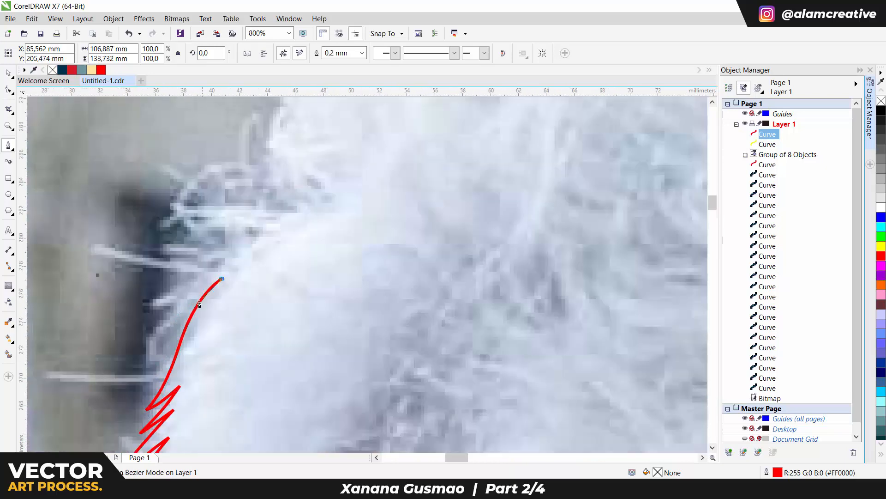
drag(192, 289, 218, 261)
scroll(218, 261, down, 1)
scroll(248, 189, up, 1)
key(ctrl+z)
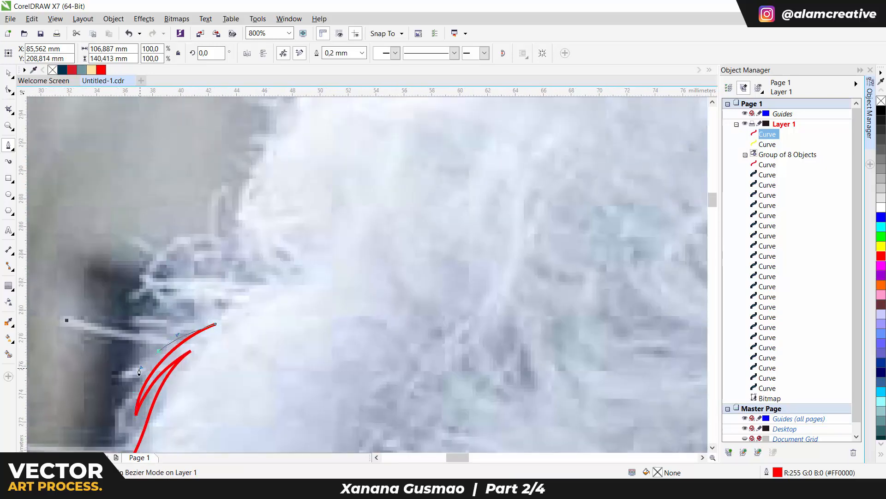
drag(230, 314, 177, 324)
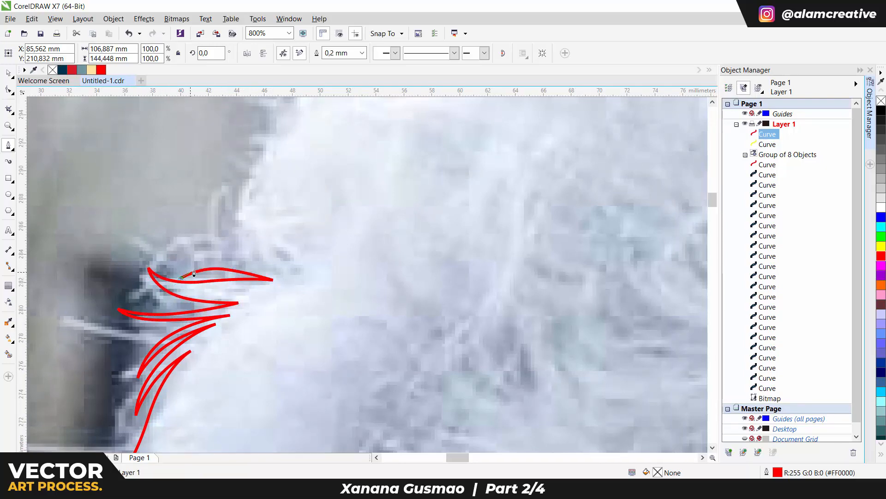
Step: Trace the flat outward strands and upright spikes on the upper left hair edge
drag(255, 256, 256, 258)
click(257, 257)
scroll(258, 257, down, 1)
scroll(246, 130, up, 1)
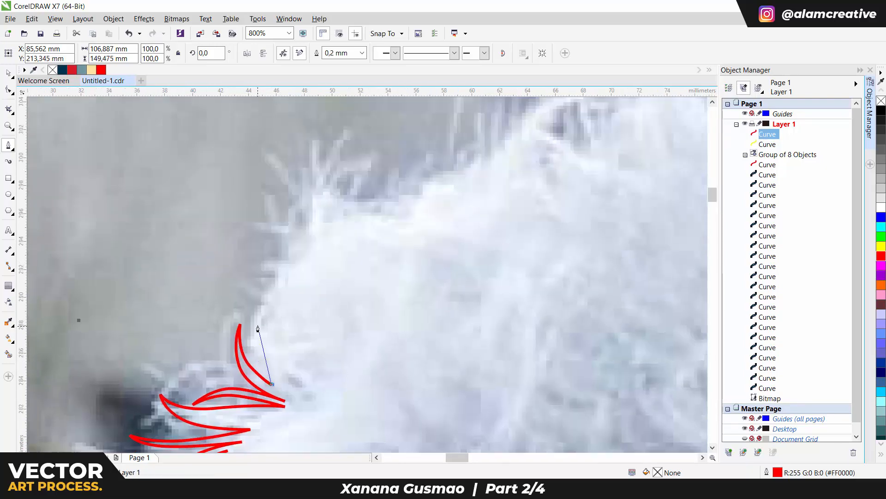
drag(256, 322, 274, 283)
click(279, 274)
drag(329, 231, 331, 231)
key(ctrl+z)
Step: Draw flat pointed tufts around the upper left corner of the hair
scroll(329, 230, down, 1)
scroll(355, 147, up, 1)
drag(276, 328, 300, 298)
drag(357, 297, 285, 388)
click(340, 273)
scroll(157, 393, up, 1)
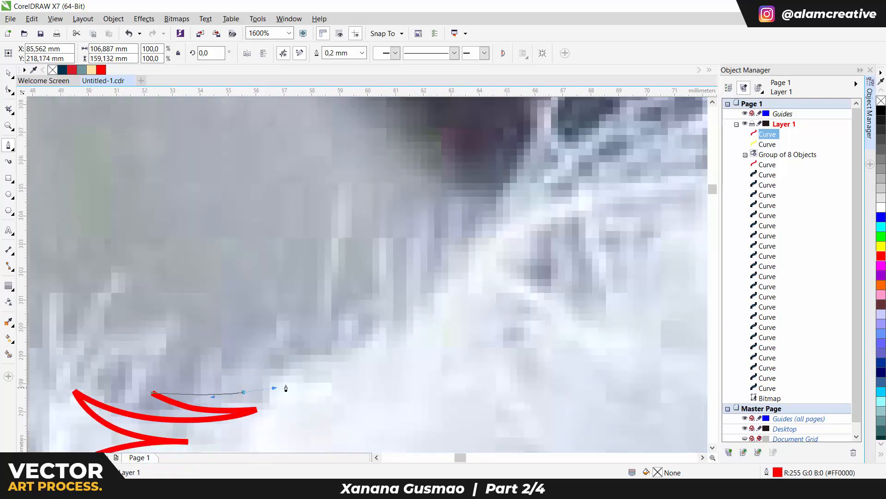
Step: Continue the outline with a smooth edge rising towards the crown and add curved spikes at its upper end
click(360, 340)
click(411, 329)
scroll(411, 328, down, 2)
drag(412, 329, 220, 384)
scroll(240, 382, up, 1)
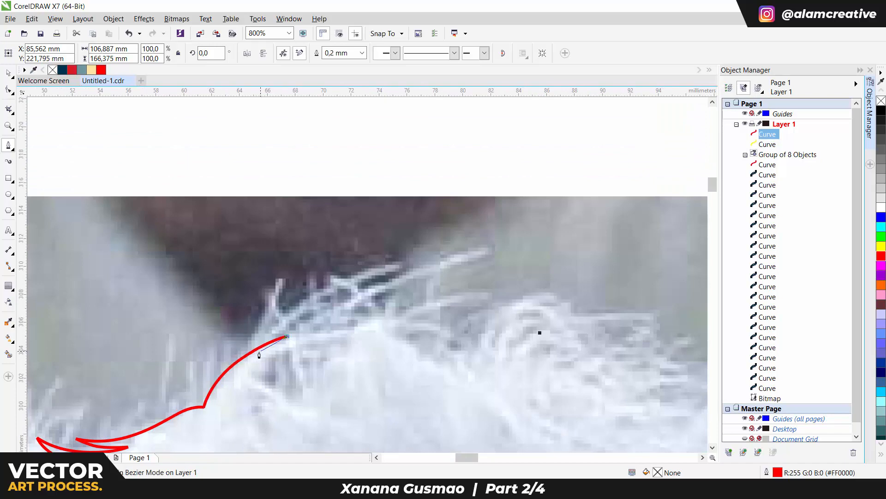
drag(298, 339, 300, 338)
drag(358, 322, 304, 350)
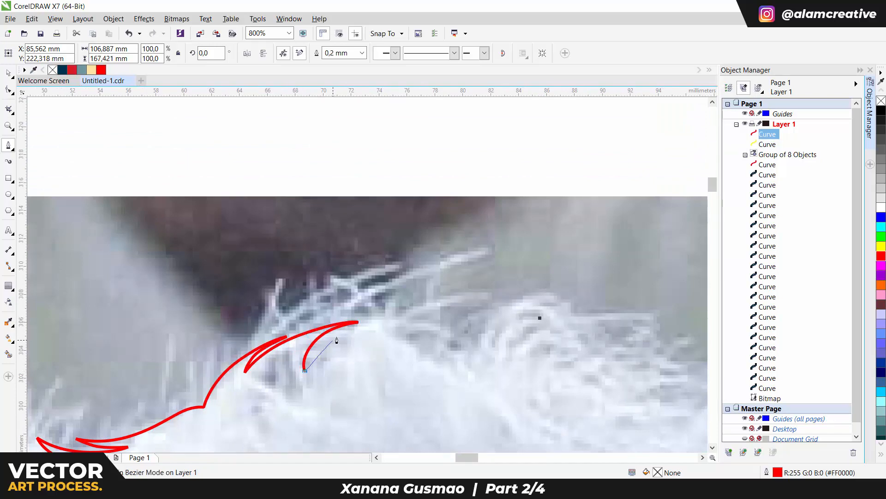
click(409, 315)
scroll(508, 315, up, 1)
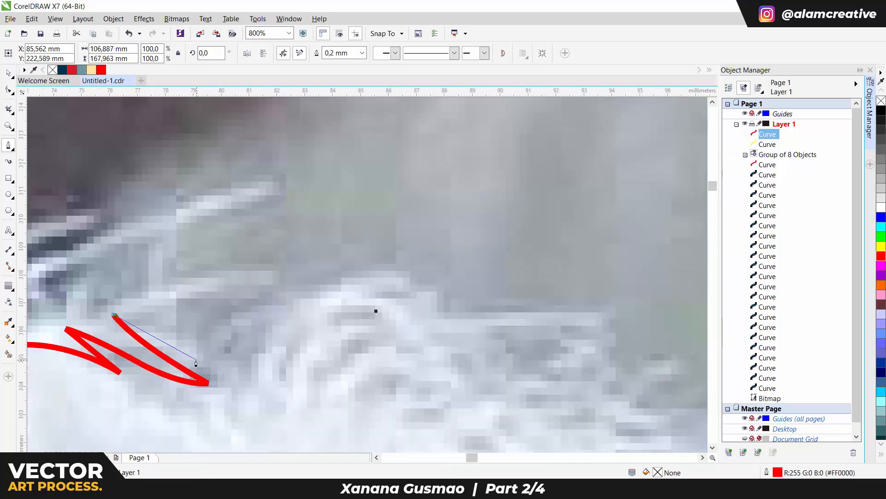
Step: Trace a small jagged tuft on the crown followed by a large arched lock
drag(198, 363, 238, 375)
click(275, 393)
scroll(267, 373, down, 1)
drag(346, 334, 392, 358)
scroll(318, 342, up, 1)
drag(298, 338, 262, 360)
click(257, 400)
Step: Nest further arched locks beneath the first one on the crown of the hair
drag(334, 343, 385, 342)
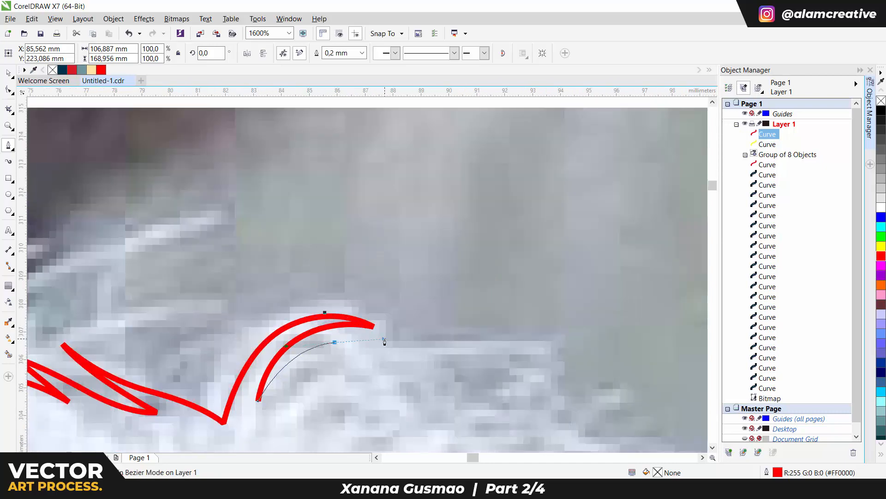
click(397, 370)
drag(320, 368, 285, 381)
click(272, 422)
drag(343, 424, 184, 300)
drag(221, 259, 289, 286)
click(286, 353)
scroll(353, 372, down, 1)
drag(353, 373, 188, 293)
drag(206, 273, 245, 277)
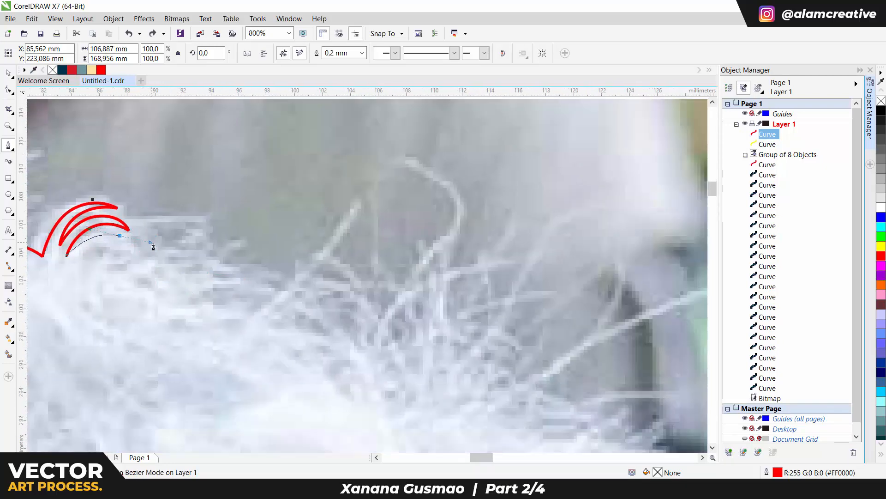
Step: Add pointed tufts descending along the hairline just right of the arched locks
drag(175, 276, 202, 287)
click(211, 301)
drag(204, 274, 259, 300)
scroll(208, 279, up, 2)
click(136, 213)
scroll(259, 303, down, 4)
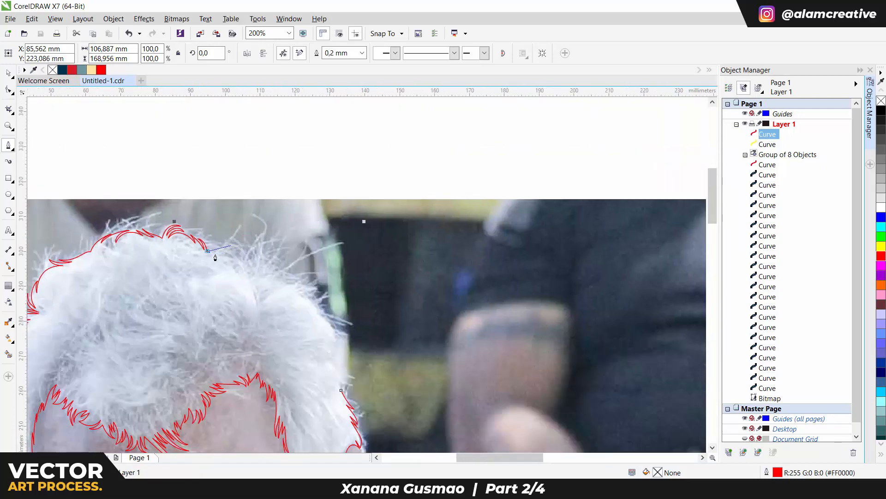
Step: Extend the outline with a smooth arc and draw narrow upright spikes at the base of the stray crown strands
scroll(215, 257, up, 2)
drag(300, 299, 265, 242)
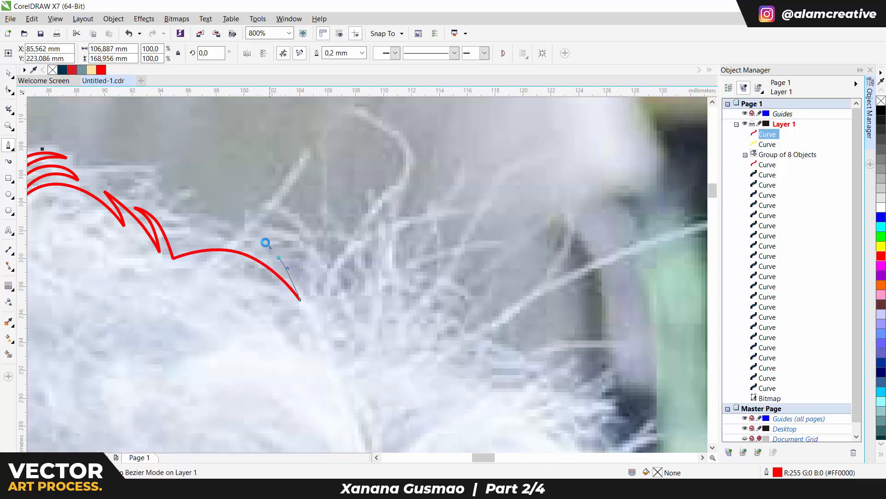
click(318, 322)
drag(316, 304, 300, 261)
click(292, 250)
drag(321, 274, 325, 286)
click(327, 331)
click(341, 263)
click(338, 328)
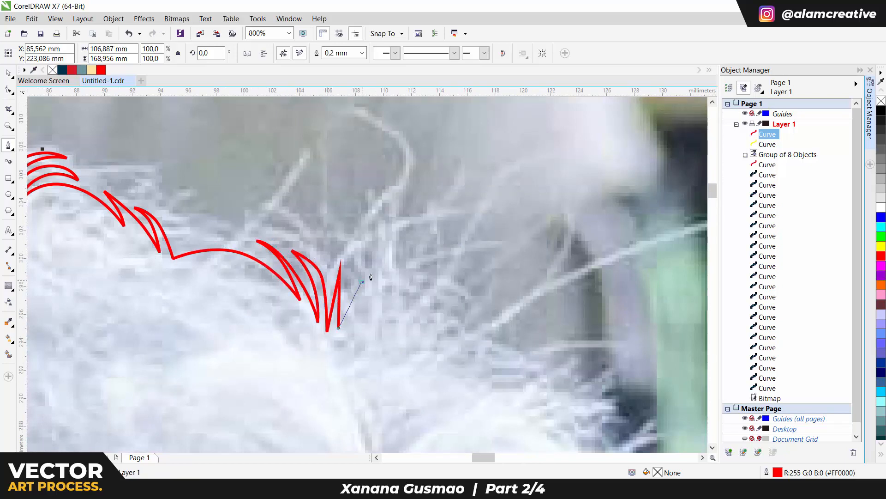
Step: Trace wide outward-leaning spikes across the upper right of the hair below the stray strands
mouse_move(443, 296)
mouse_down()
mouse_move(415, 298)
mouse_move(440, 307)
mouse_up()
click(373, 311)
drag(450, 352, 442, 352)
click(426, 348)
drag(497, 368, 319, 204)
click(271, 223)
drag(295, 231, 226, 232)
click(291, 245)
mouse_move(259, 227)
mouse_down()
mouse_move(286, 234)
mouse_move(247, 230)
mouse_up()
key(ctrl+z)
key(ctrl+z)
scroll(270, 225, up, 1)
key(ctrl+z)
Step: Draw long, flat outward spikes on the upper right hair edge
drag(345, 232, 386, 267)
drag(346, 232, 282, 225)
click(190, 229)
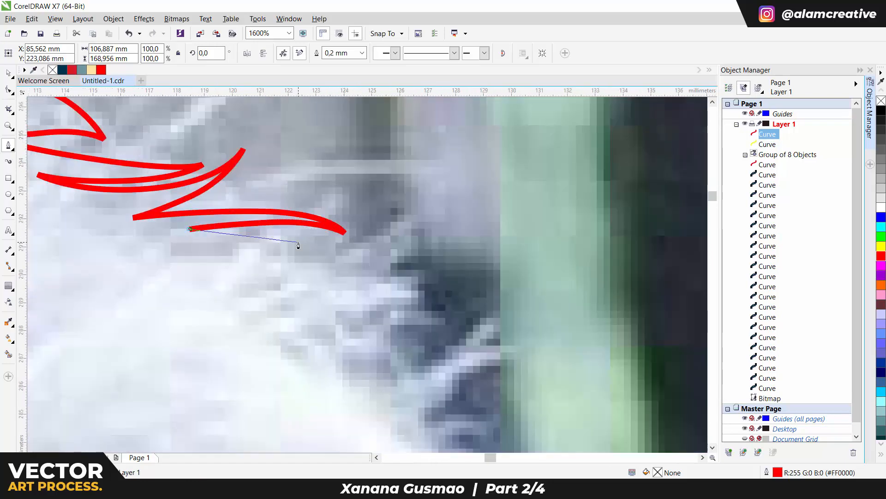
drag(380, 292, 420, 319)
drag(380, 293, 297, 321)
click(242, 273)
Step: Add shorter pointed tufts down the right hair edge beside the green background strip
click(415, 296)
click(264, 308)
drag(370, 332, 192, 235)
click(265, 200)
click(162, 227)
drag(252, 268, 279, 291)
scroll(225, 243, down, 1)
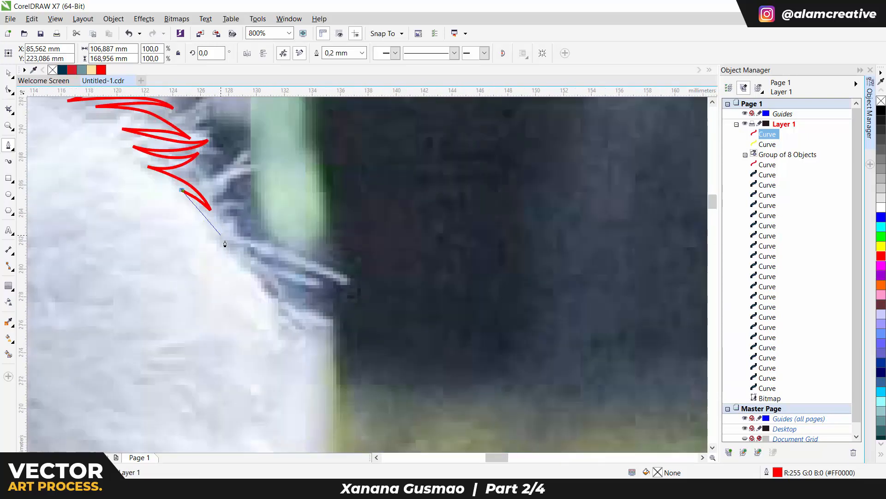
Step: Run the outline down the right hair edge with a few jagged tufts and close it at its starting point
click(237, 270)
click(226, 252)
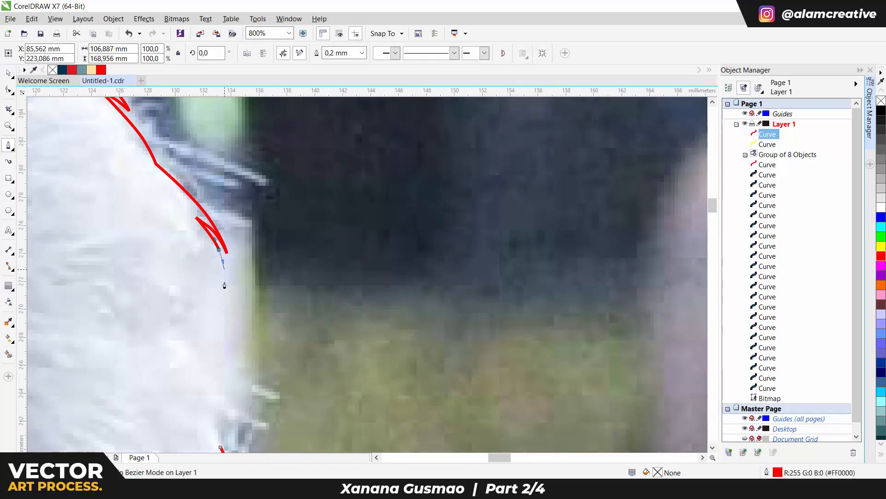
scroll(224, 285, down, 1)
scroll(235, 370, up, 1)
click(227, 280)
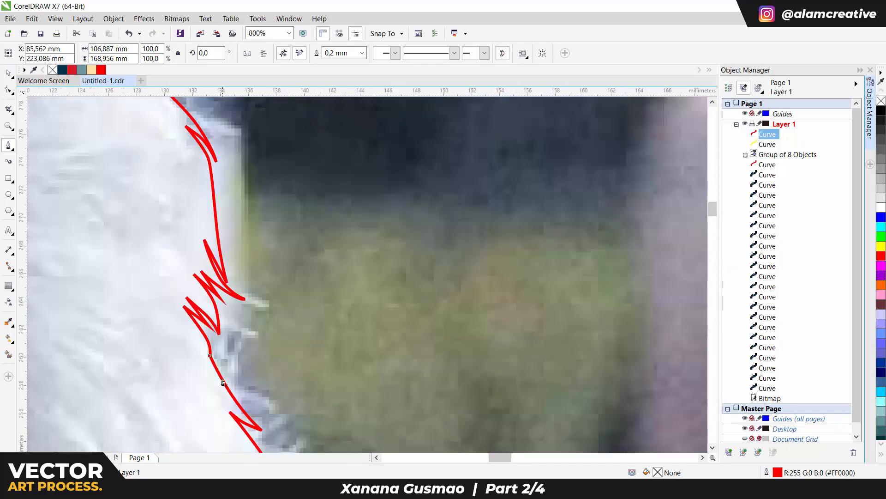
Step: Trim the outer hair-and-beard outline with the inner face outline and save the drawing
key(space)
scroll(223, 382, down, 5)
scroll(282, 197, up, 2)
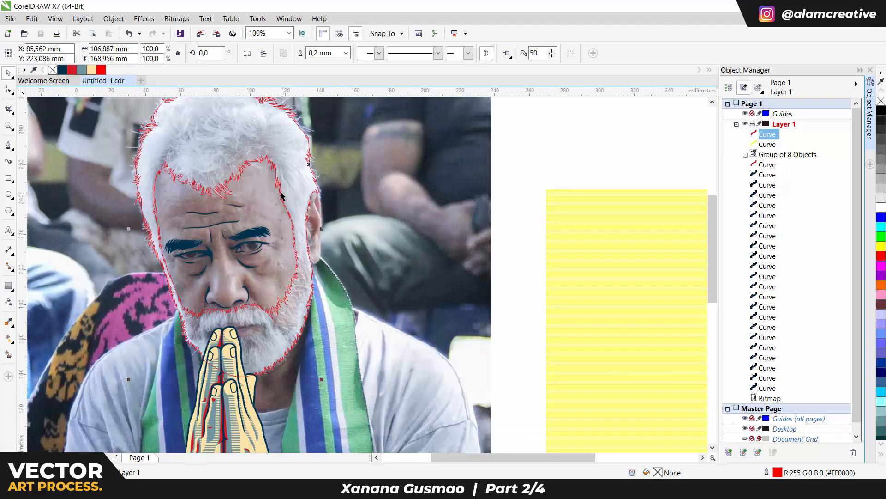
drag(273, 176, 277, 189)
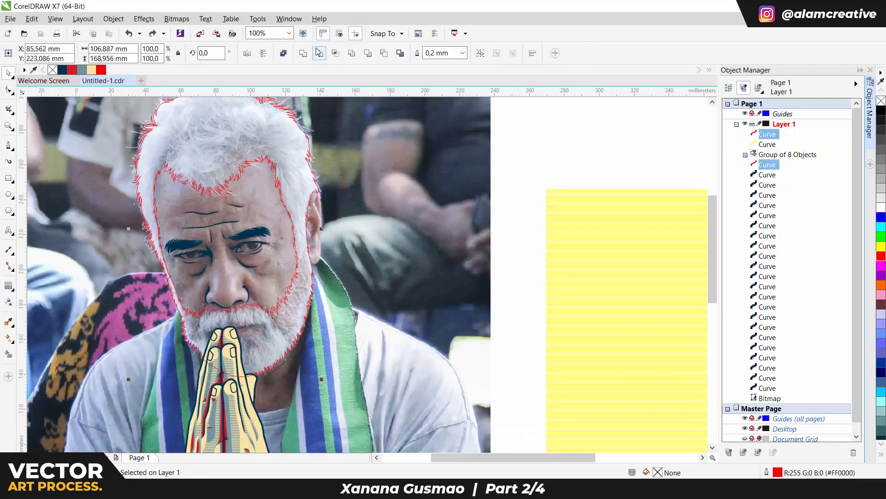
click(319, 53)
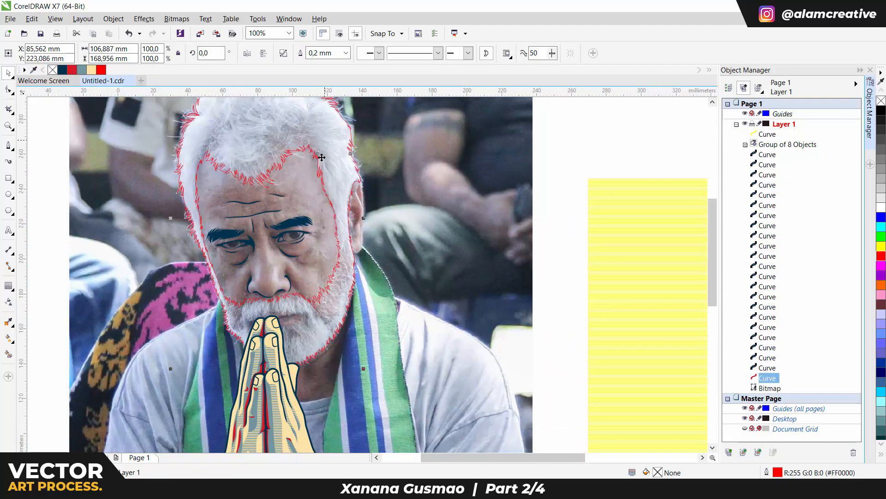
key(ctrl+s)
Step: Start a yellow zigzag curve of small hair spikes on the moustache beside the outer edge of the left fingertip
key(space)
scroll(314, 315, up, 3)
drag(265, 298, 252, 245)
drag(81, 253, 287, 193)
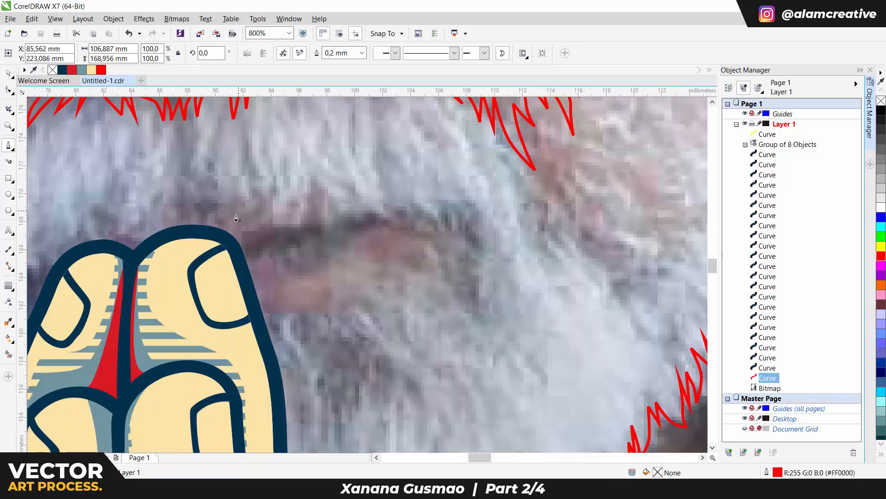
scroll(238, 218, down, 1)
drag(142, 251, 325, 195)
scroll(321, 187, up, 1)
click(324, 213)
click(311, 237)
click(317, 219)
click(303, 230)
click(314, 214)
click(300, 220)
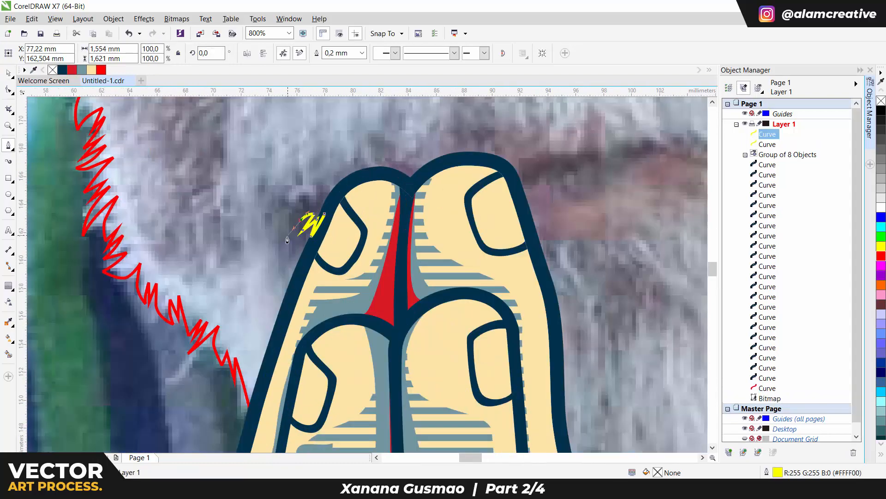
Step: Continue the yellow zigzag with pointed moustache tufts up and over the left fingertip
click(288, 236)
click(329, 189)
click(346, 170)
click(339, 190)
click(359, 168)
click(372, 152)
click(364, 177)
click(382, 155)
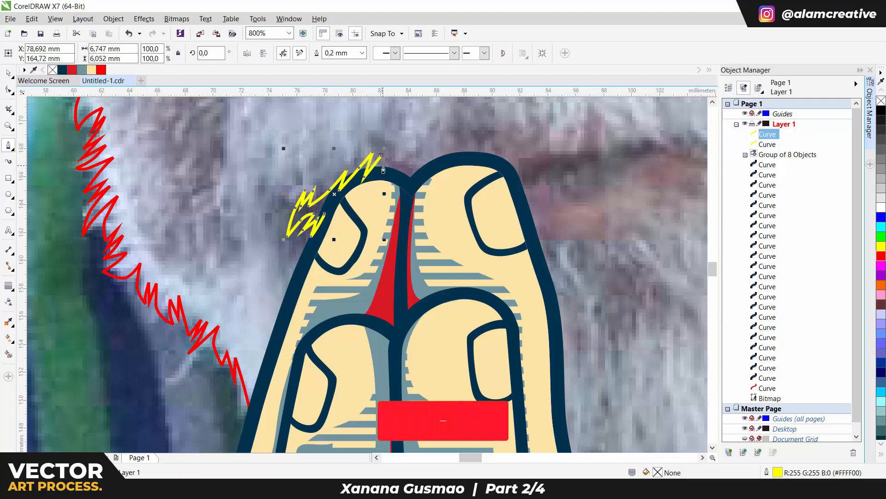
Step: Undo the last yellow segments and trace narrow spikes down into the gap between the two fingertips
click(387, 172)
key(ctrl+z)
key(ctrl+z)
scroll(402, 172, up, 1)
click(387, 158)
click(407, 129)
click(409, 162)
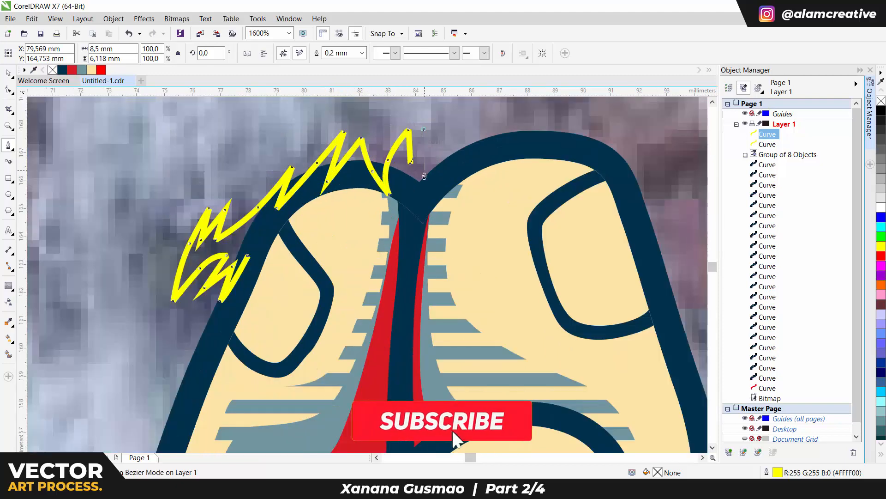
click(423, 127)
click(424, 174)
click(434, 201)
Step: Undo the last long segment and trace the yellow moustache spikes over the top of the right fingertip
click(395, 203)
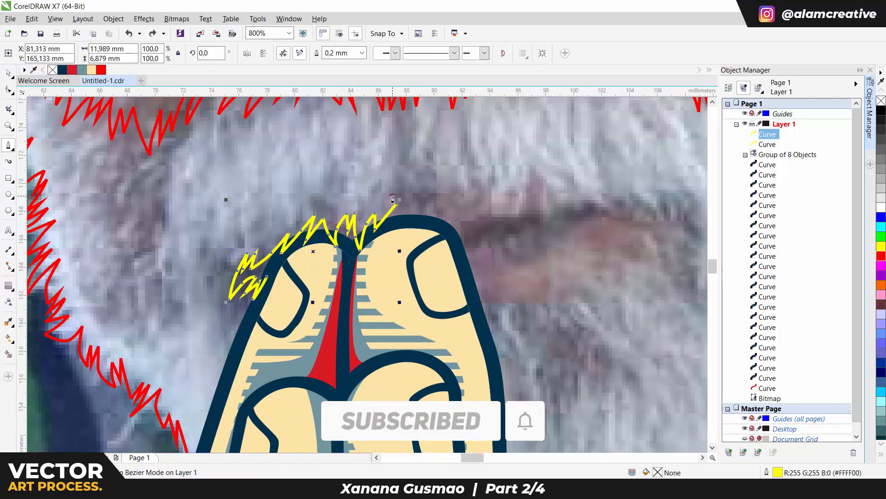
key(ctrl+z)
click(392, 194)
click(381, 230)
click(409, 190)
click(413, 219)
click(419, 193)
click(427, 226)
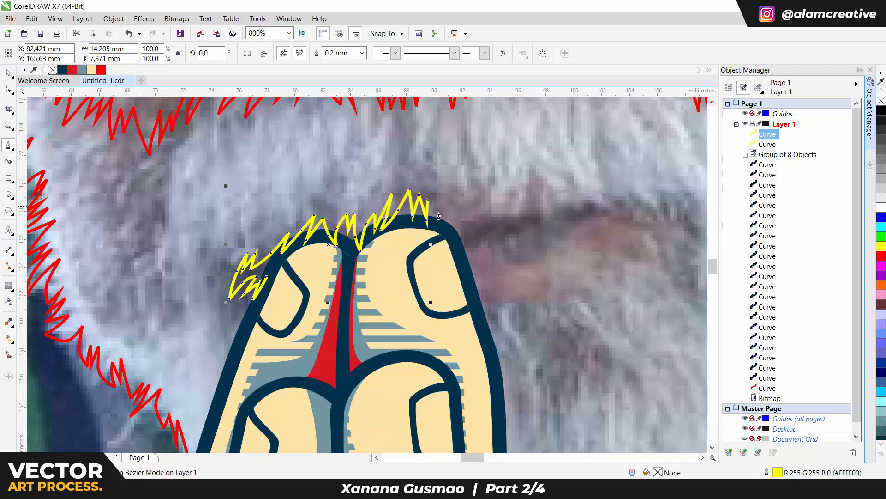
Step: Extend the yellow zigzag of moustache spikes past the outer edge of the right fingertip
click(428, 200)
click(445, 190)
click(462, 213)
click(458, 189)
drag(512, 229, 360, 199)
click(330, 201)
click(345, 209)
key(ctrl+z)
Step: Trace further yellow moustache spikes onto the start of the upper lip, undoing the last segment
click(330, 199)
click(347, 206)
click(339, 196)
click(335, 182)
click(354, 200)
click(363, 213)
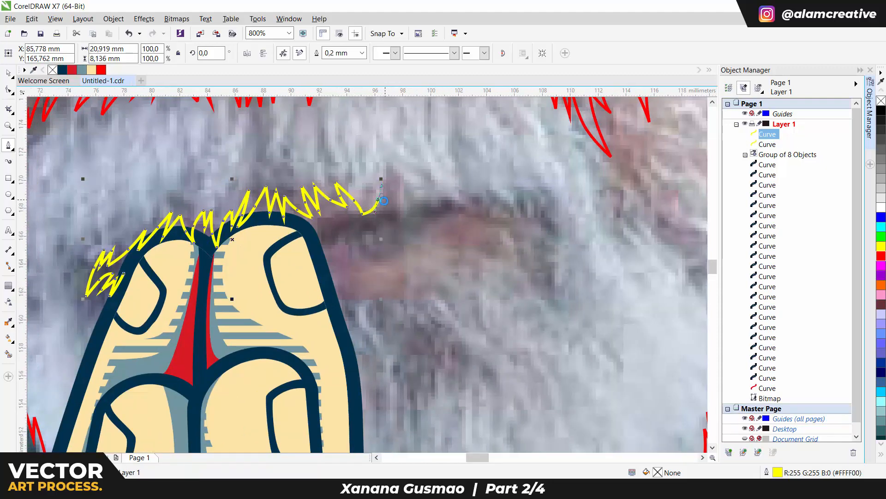
key(ctrl+z)
Step: Trace a short spike and a taller pointed tuft in yellow above the middle of the upper lip
scroll(384, 200, up, 1)
click(373, 203)
click(382, 169)
click(382, 204)
click(374, 222)
click(401, 196)
click(405, 148)
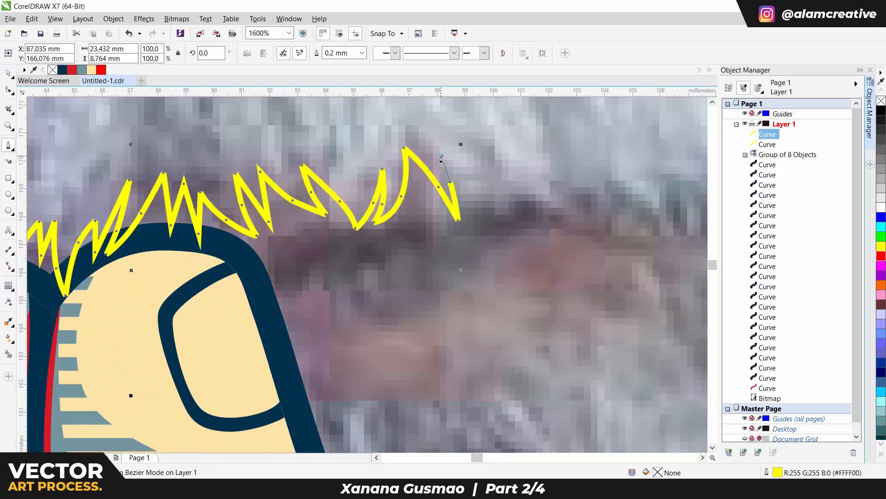
click(441, 156)
Step: Continue the yellow curve with long slanted moustache tufts along the upper lip
drag(517, 209, 420, 229)
click(386, 212)
click(433, 229)
click(407, 207)
click(394, 185)
scroll(484, 210, down, 1)
scroll(372, 210, up, 1)
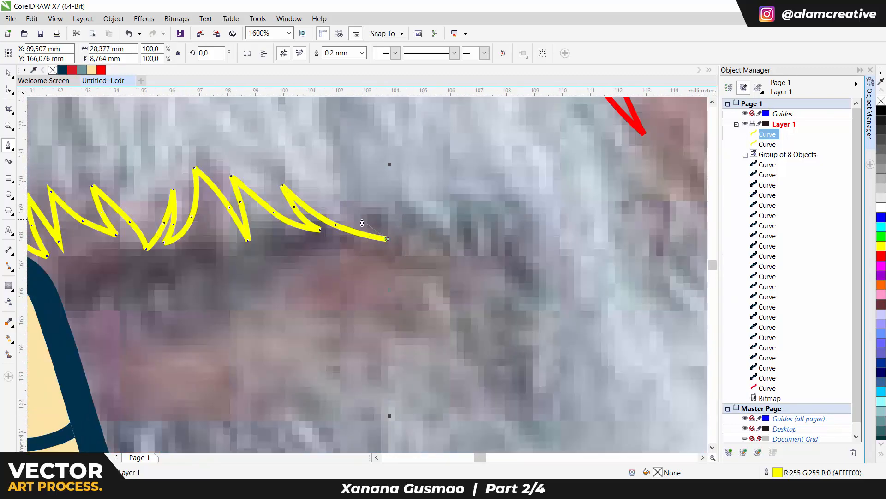
click(353, 213)
click(320, 178)
Step: Trace small yellow tufts to the end of the upper lip and turn down around the mouth corner
click(399, 231)
click(437, 248)
click(416, 228)
click(404, 209)
click(447, 240)
click(426, 208)
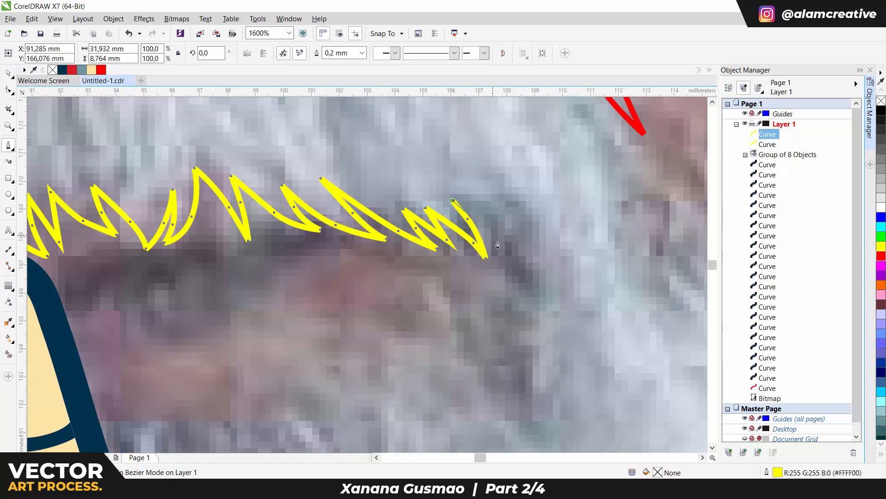
click(516, 290)
scroll(500, 279, down, 1)
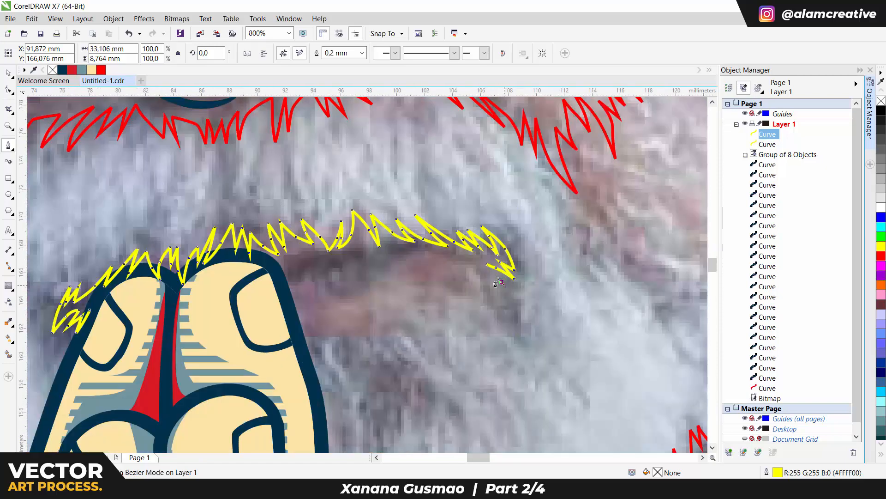
Step: Trace the spiky lower edge of the mouth in yellow from its corner back to the fingers
click(405, 304)
click(425, 316)
click(441, 323)
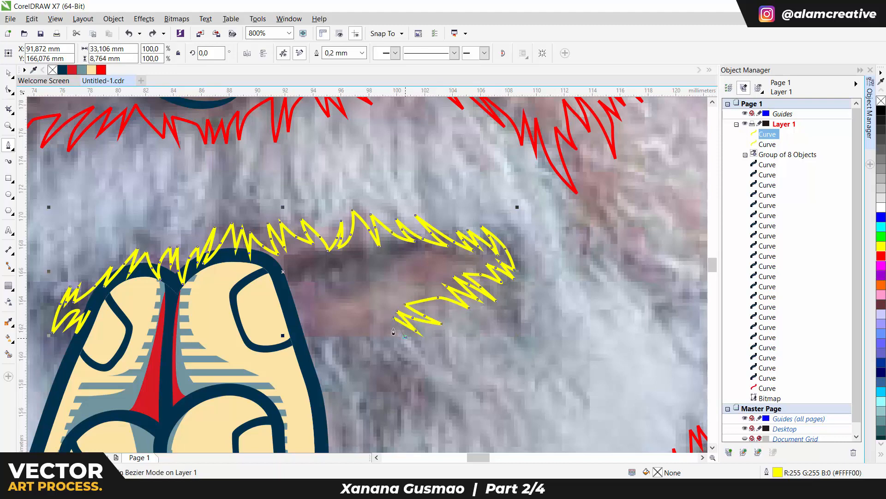
key(ctrl+z)
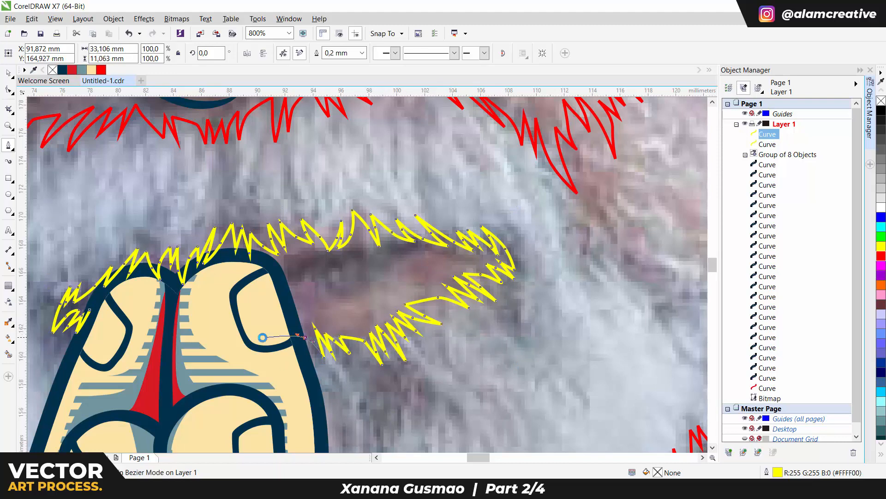
Step: Trim the red hair and beard curve with the yellow mouth shape and delete the yellow shape
scroll(262, 337, down, 2)
scroll(382, 249, down, 1)
key(space)
shift+click(386, 222)
click(320, 54)
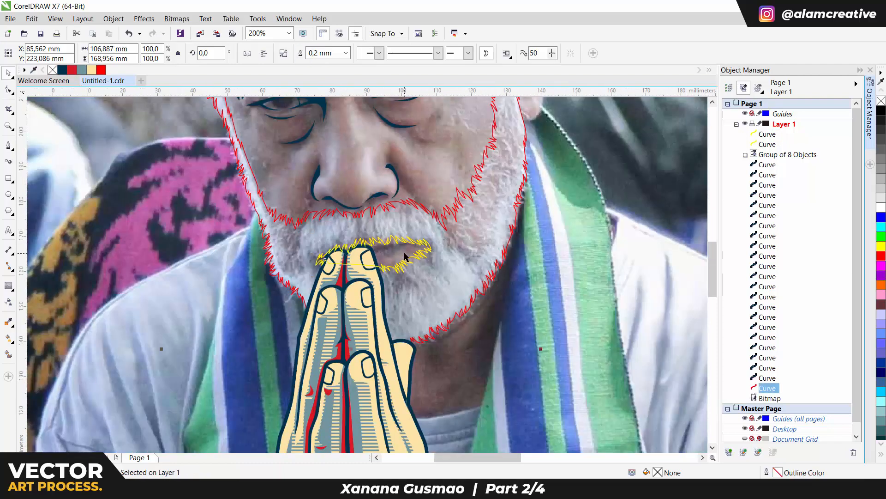
click(406, 258)
key(Delete)
Step: Try moving the trimmed red hair and beard curve aside
scroll(421, 229, down, 1)
drag(459, 226, 282, 226)
key(ctrl+z)
Step: Start a yellow curve of narrow hair strands along the inner hairline of the left temple
key(space)
drag(436, 168, 428, 273)
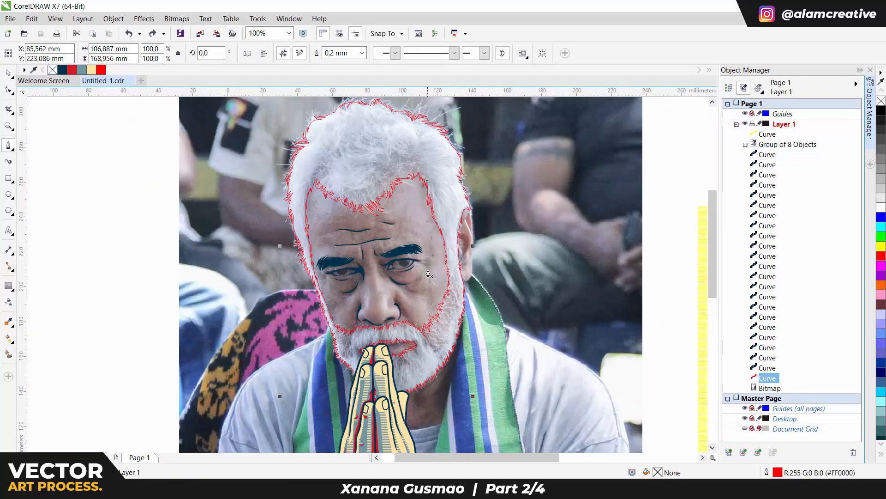
drag(435, 311, 434, 237)
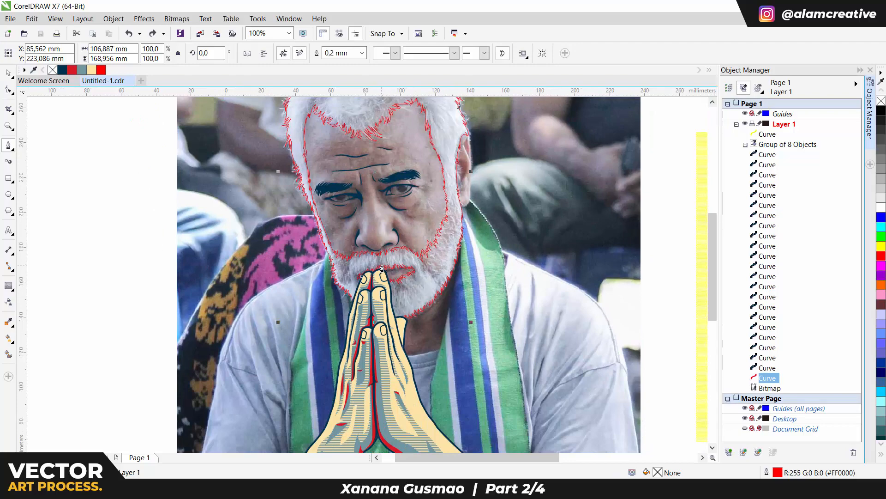
scroll(383, 268, up, 1)
scroll(453, 194, down, 1)
drag(453, 194, 440, 287)
scroll(317, 203, up, 2)
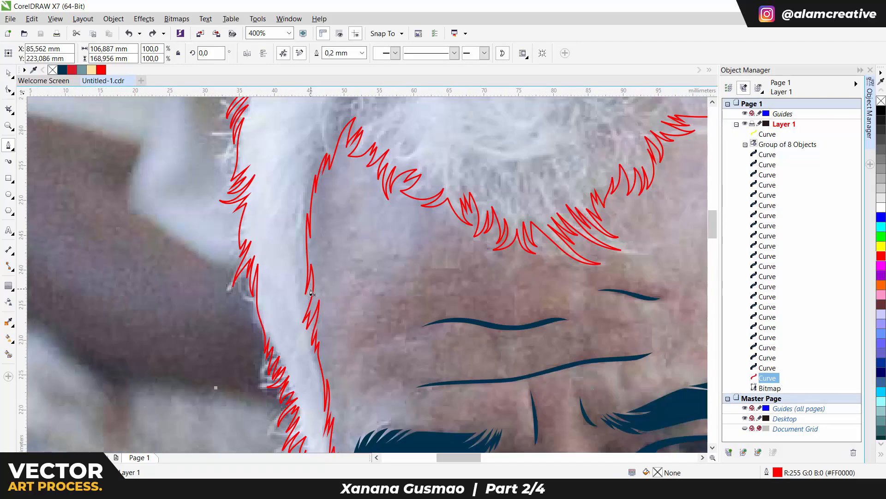
drag(325, 275, 325, 162)
click(345, 236)
scroll(331, 293, up, 1)
drag(332, 324, 321, 367)
key(ctrl+z)
Step: Extend the yellow temple curve upward beside the red hairline with long narrow hair spikes
click(350, 191)
click(325, 258)
click(320, 289)
drag(318, 242, 320, 328)
drag(312, 296, 295, 245)
drag(287, 220, 310, 313)
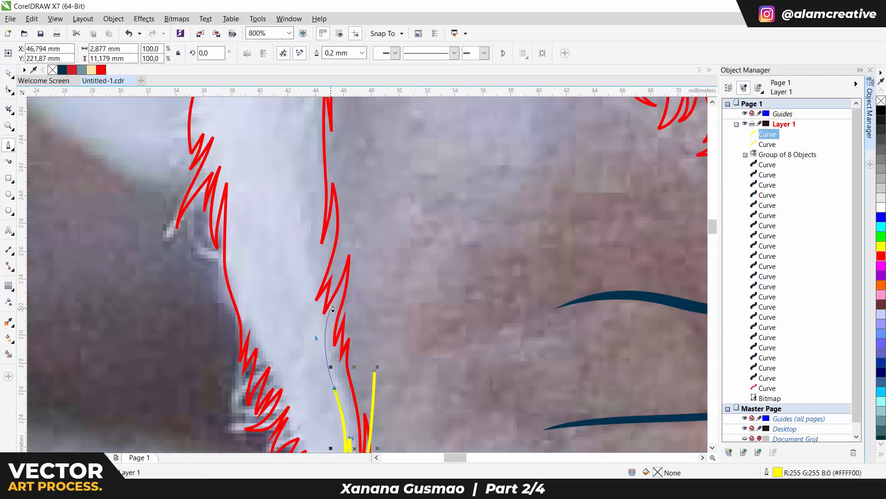
click(346, 281)
key(ctrl+z)
drag(344, 255, 346, 229)
click(345, 213)
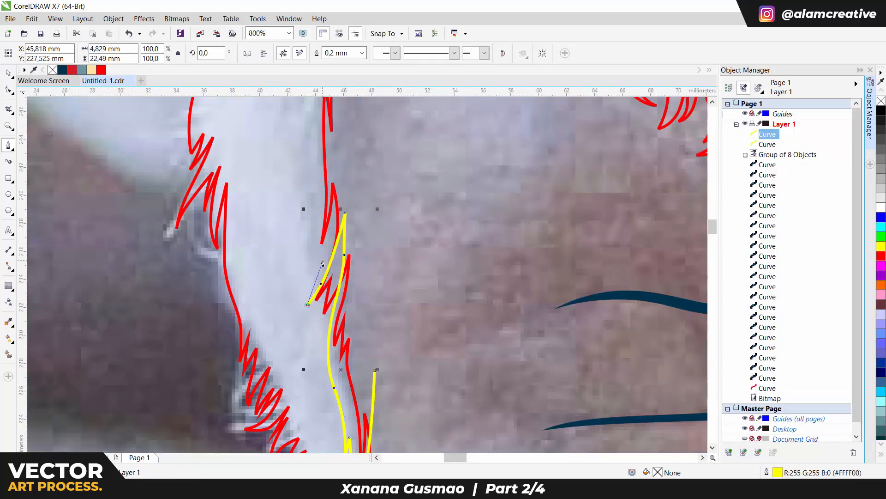
Step: Trace another yellow hair spike further up the left temple and undo the last two segments
click(308, 284)
drag(309, 258, 305, 349)
drag(305, 295, 300, 245)
click(313, 213)
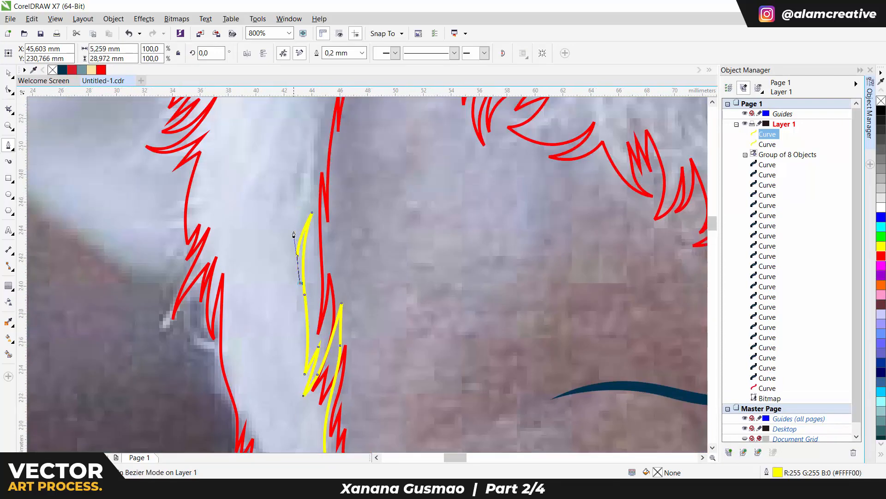
key(ctrl+z)
key(ctrl+z)
Step: Trace long overlapping hair strands up the left temple with the yellow curve
click(312, 229)
drag(297, 276, 300, 338)
click(297, 308)
drag(300, 303, 276, 323)
click(319, 231)
click(291, 313)
click(317, 257)
click(268, 358)
Step: Trace strands curving from the temple toward the top hair and set the curve's outline to red
mouse_move(278, 301)
mouse_down()
mouse_move(291, 277)
mouse_move(266, 309)
mouse_up()
click(308, 260)
click(264, 318)
drag(243, 345, 258, 321)
click(317, 261)
drag(295, 278, 264, 292)
click(253, 301)
click(280, 273)
right_click(880, 255)
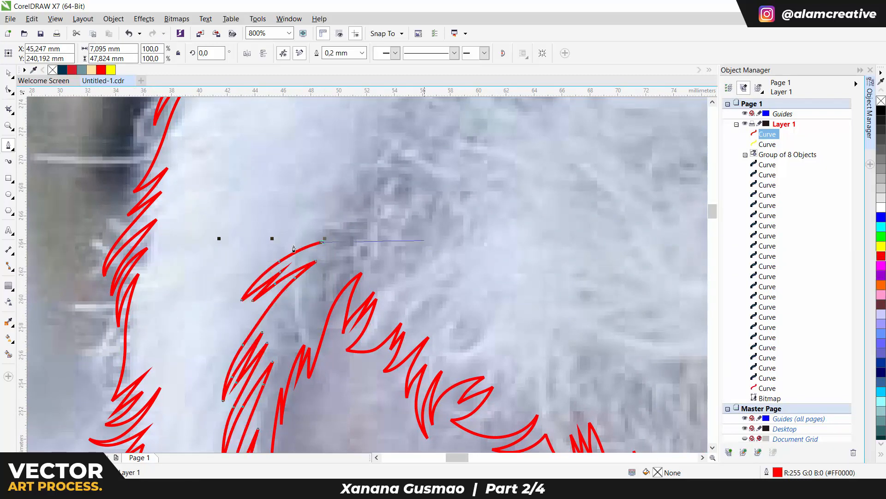
Step: Trace short, nearly horizontal tufts above the left temple to continue the red strand curve
scroll(322, 237, up, 2)
scroll(232, 271, down, 3)
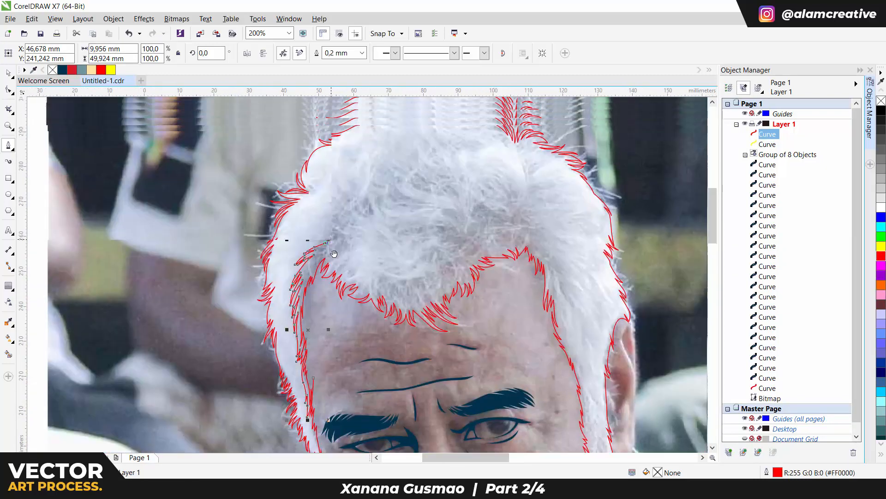
scroll(297, 264, up, 2)
click(325, 242)
click(282, 244)
click(318, 232)
click(284, 233)
mouse_move(305, 249)
mouse_down()
mouse_move(313, 246)
mouse_move(295, 243)
mouse_up()
click(322, 242)
drag(298, 232, 284, 229)
Step: Trace the pointed peak of the red strand shape in the top hair, replacing the last three segments
click(370, 193)
click(303, 192)
drag(354, 211, 390, 246)
scroll(312, 191, down, 2)
scroll(312, 190, up, 1)
key(ctrl+z)
key(ctrl+z)
key(ctrl+z)
scroll(312, 191, up, 1)
click(409, 236)
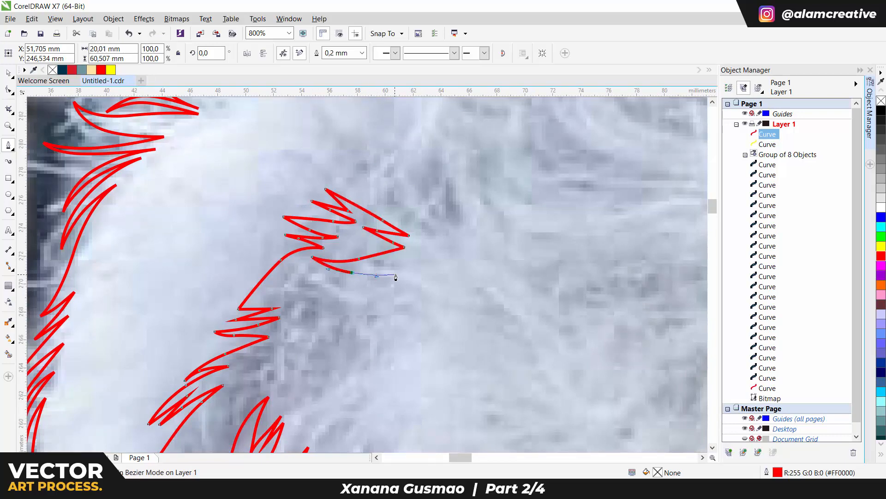
Step: Undo the last segment and trace curved horizontal spikes down the inner side of the red strand shape
key(ctrl+z)
drag(356, 306, 336, 309)
click(320, 306)
drag(348, 315, 362, 317)
click(377, 314)
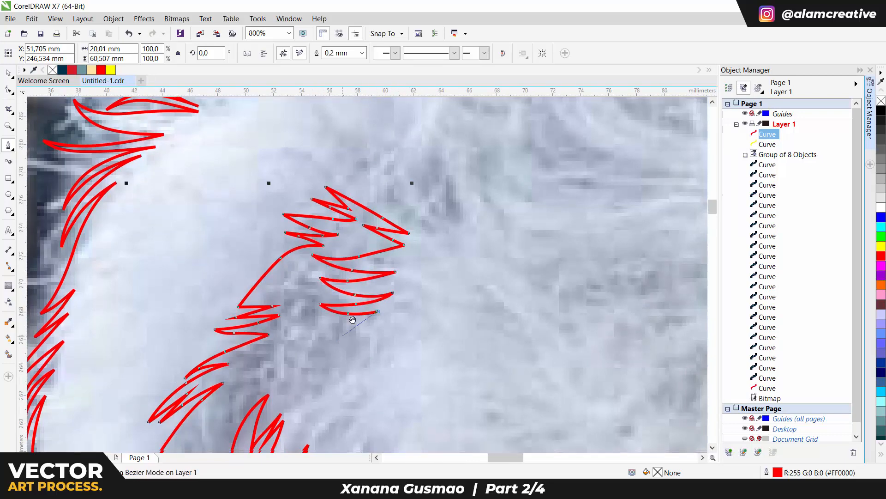
Step: Trace slanted strands down to the upper left corner of the forehead hairline
scroll(352, 319, down, 1)
scroll(350, 284, up, 1)
drag(353, 287, 330, 326)
click(363, 298)
click(410, 282)
scroll(331, 327, down, 1)
scroll(323, 351, up, 1)
click(329, 330)
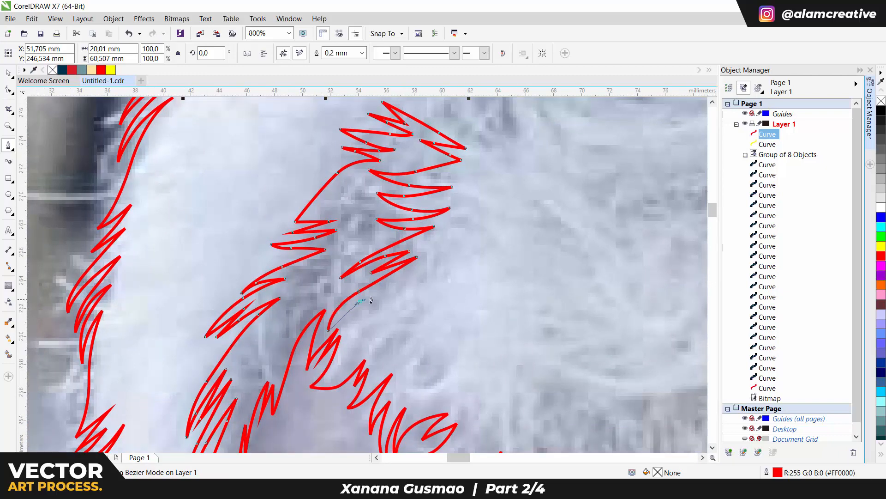
Step: Loop the red curve over the forehead below the hairline and start the first fringe spike
scroll(333, 355, down, 1)
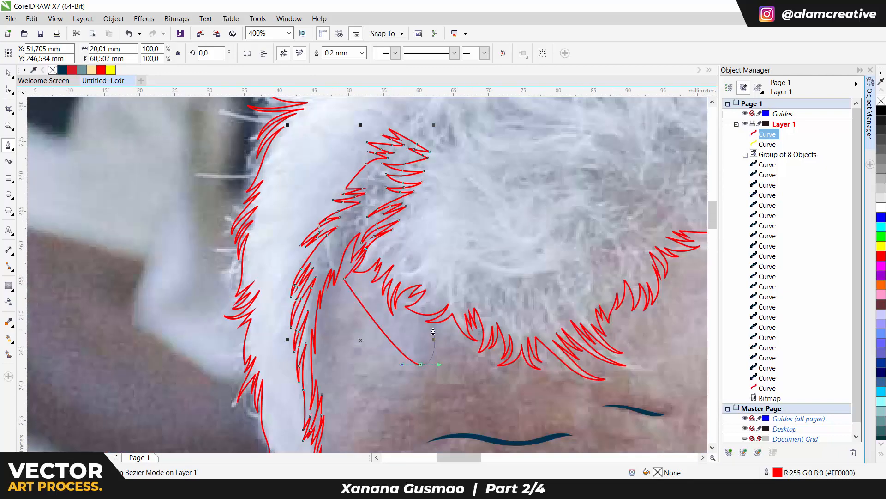
scroll(433, 330, down, 1)
scroll(463, 330, up, 2)
click(281, 284)
click(371, 234)
Step: Trace tall narrow spikes above the fringe and set the curve's outline to yellow
drag(341, 281, 403, 326)
drag(387, 220, 387, 218)
click(393, 211)
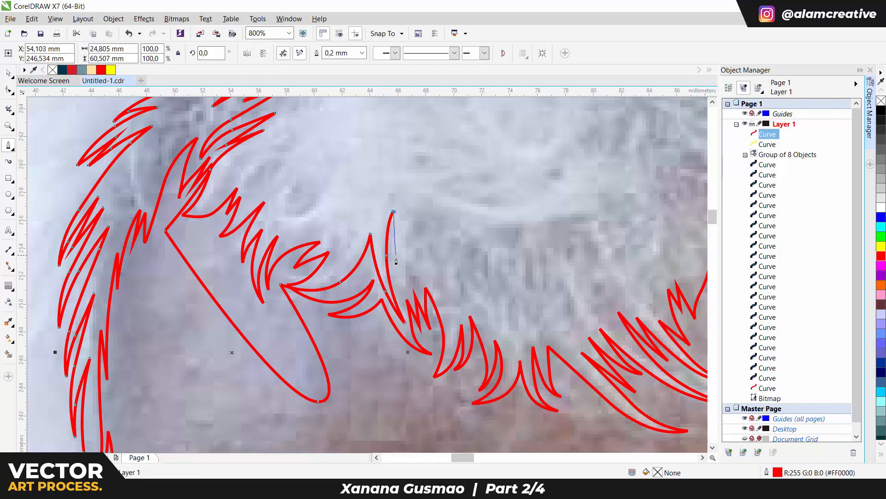
click(409, 283)
drag(397, 260, 410, 231)
right_click(881, 246)
click(414, 222)
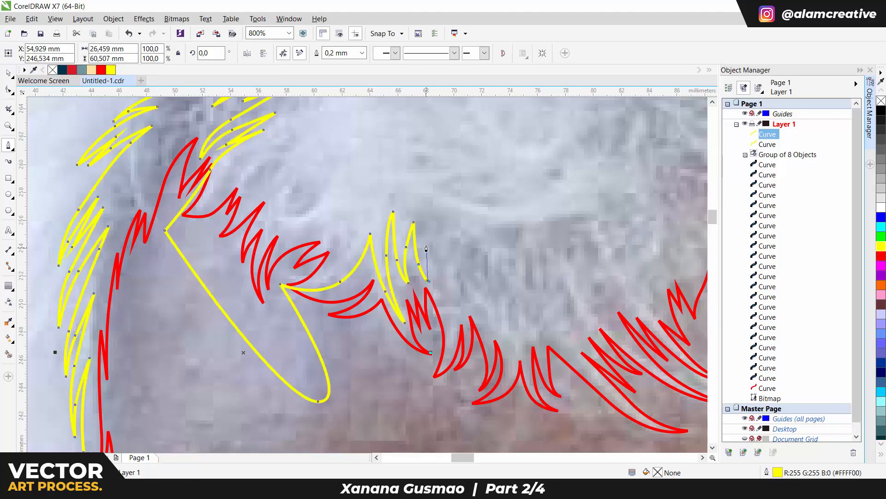
Step: Undo the last fringe spikes and retrace them, adding long curved strands across the fringe
scroll(452, 265, down, 1)
scroll(440, 258, up, 1)
key(ctrl+z)
key(ctrl+z)
key(ctrl+z)
key(ctrl+z)
key(ctrl+z)
key(ctrl+z)
key(ctrl+z)
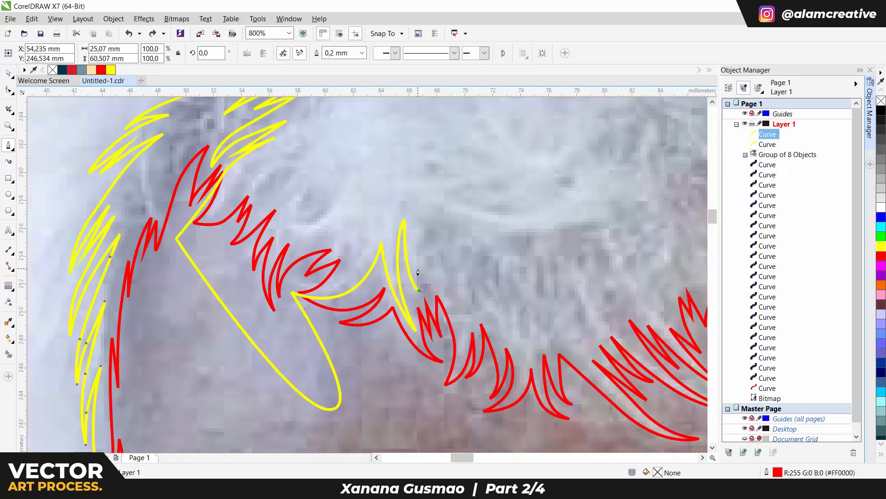
scroll(397, 302, down, 1)
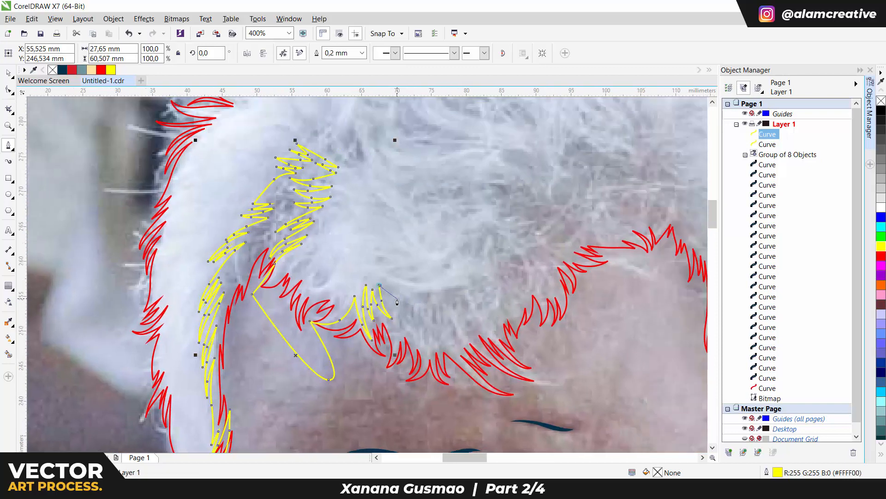
scroll(447, 308, up, 1)
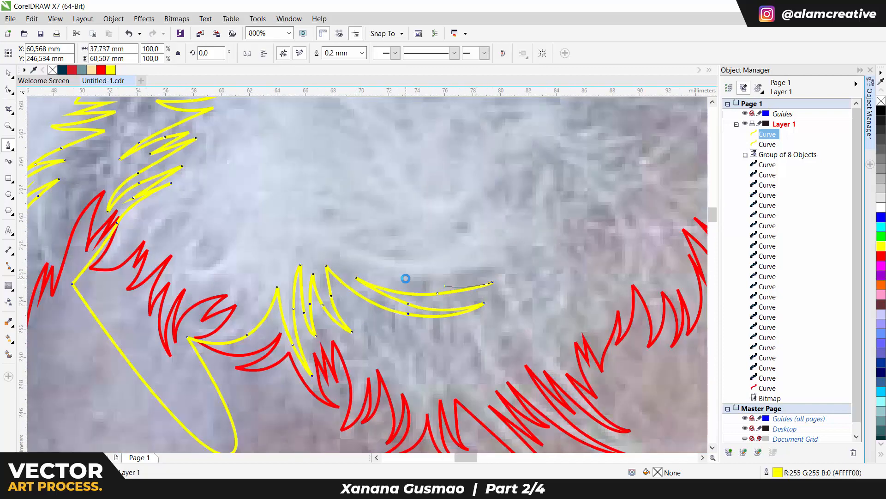
Step: Continue the yellow curve past the fringe with long curved strands sweeping up to the right
click(589, 280)
click(518, 219)
mouse_move(561, 242)
mouse_down()
mouse_move(541, 225)
mouse_move(573, 234)
mouse_up()
click(579, 241)
drag(580, 242, 481, 312)
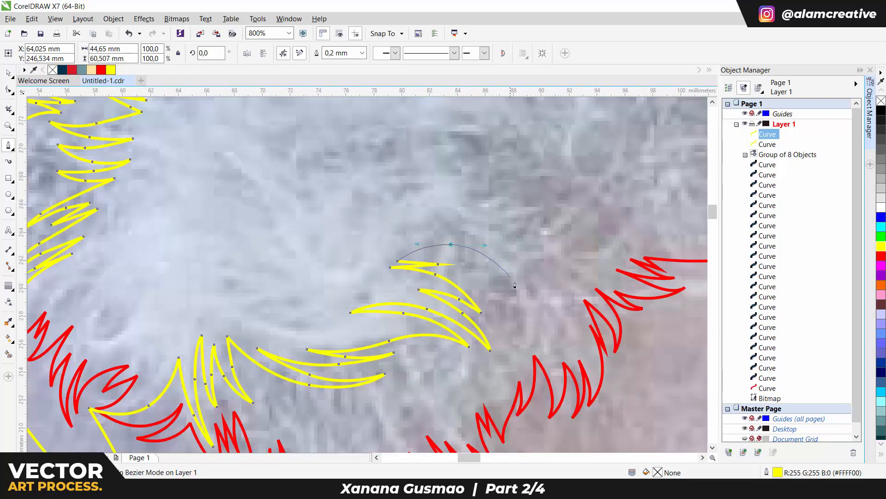
Step: Trace overlapping arched strands that hang down toward the right half of the forehead hairline
click(430, 242)
click(519, 336)
drag(499, 268, 540, 292)
click(488, 238)
click(536, 304)
drag(531, 265, 517, 238)
drag(505, 224, 364, 262)
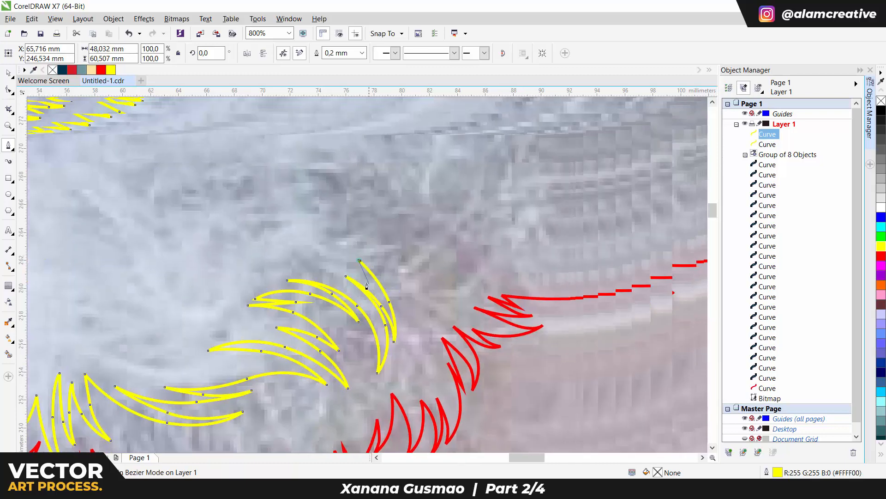
Step: Add wide, shallow crescent strands above the arched ones, with their tips curving up to the right
click(347, 259)
drag(412, 280, 446, 264)
click(459, 260)
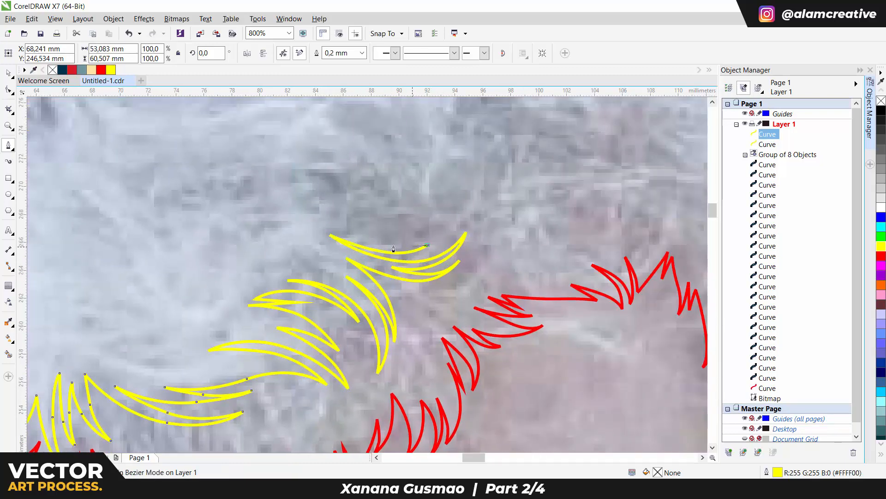
click(387, 229)
drag(343, 203, 366, 248)
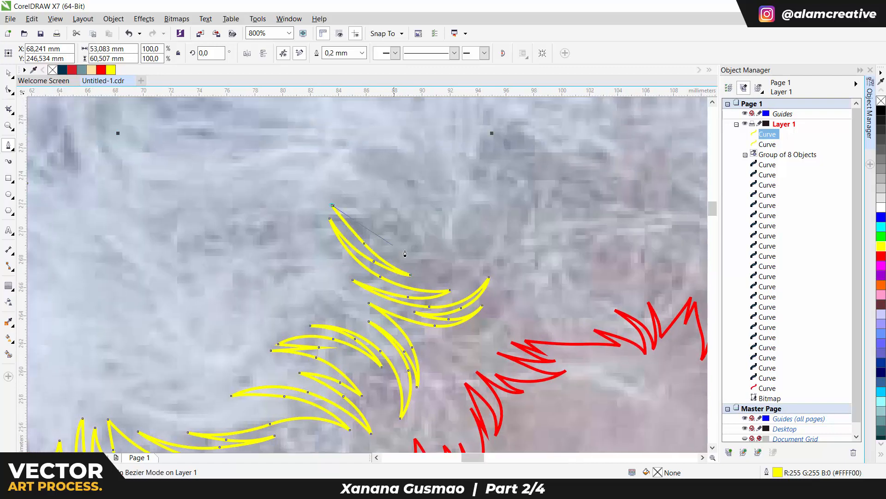
Step: Trace slanted strands above the crescents, running from the upper left down to the right
click(374, 229)
click(387, 218)
click(475, 205)
drag(451, 221, 486, 249)
click(494, 252)
scroll(506, 242, up, 2)
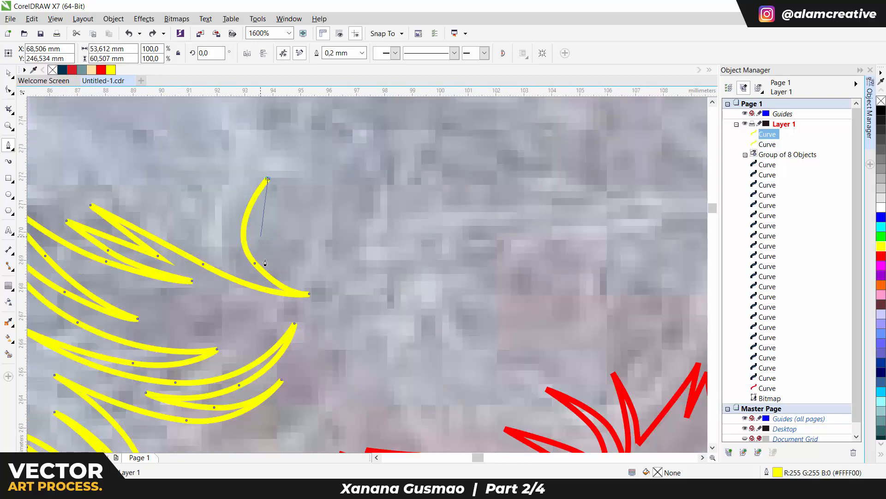
Step: Trace short upright spikes climbing from the slanted strands, followed by a long strand sweeping down to the right
drag(318, 273, 314, 238)
scroll(314, 238, down, 1)
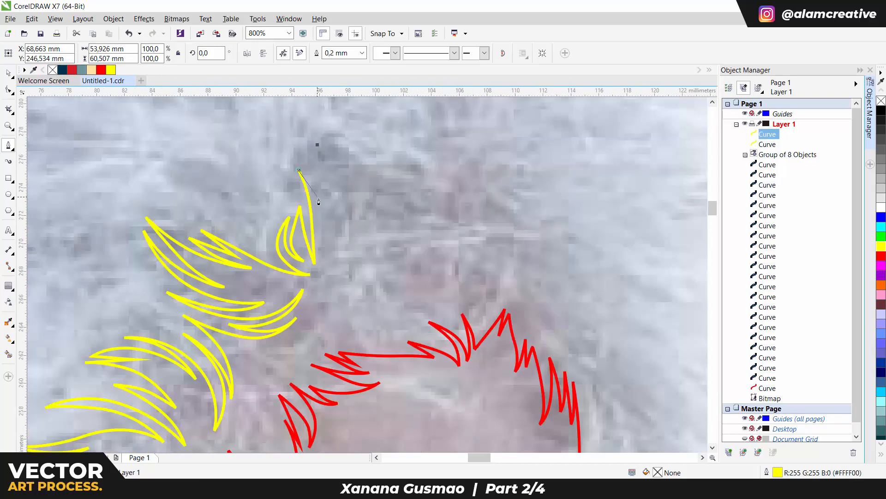
click(288, 146)
drag(287, 146, 307, 221)
drag(340, 239, 329, 226)
drag(424, 259, 414, 255)
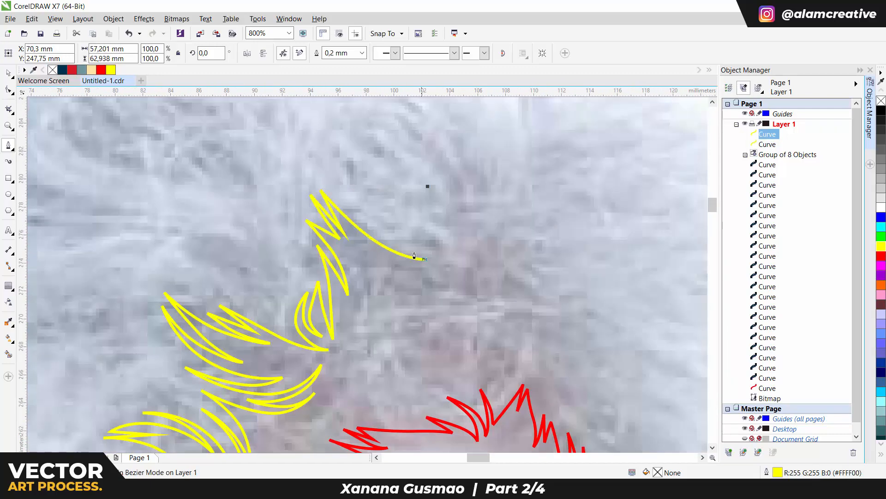
Step: Trace tall curved spikes leaning up to the left above the peak of the right hairline
click(390, 169)
drag(441, 214, 422, 153)
click(459, 231)
click(380, 119)
mouse_move(449, 165)
mouse_down()
mouse_move(466, 192)
mouse_move(463, 159)
mouse_up()
click(468, 232)
click(446, 126)
click(489, 239)
scroll(490, 240, down, 2)
mouse_move(484, 188)
mouse_down()
mouse_move(489, 208)
mouse_move(451, 218)
mouse_move(480, 187)
mouse_up()
scroll(511, 234, up, 2)
Step: Complete the fan above the right hairline peak with spikes spreading up and to the right
click(424, 265)
click(448, 173)
click(446, 240)
click(500, 185)
click(465, 219)
click(505, 200)
click(514, 204)
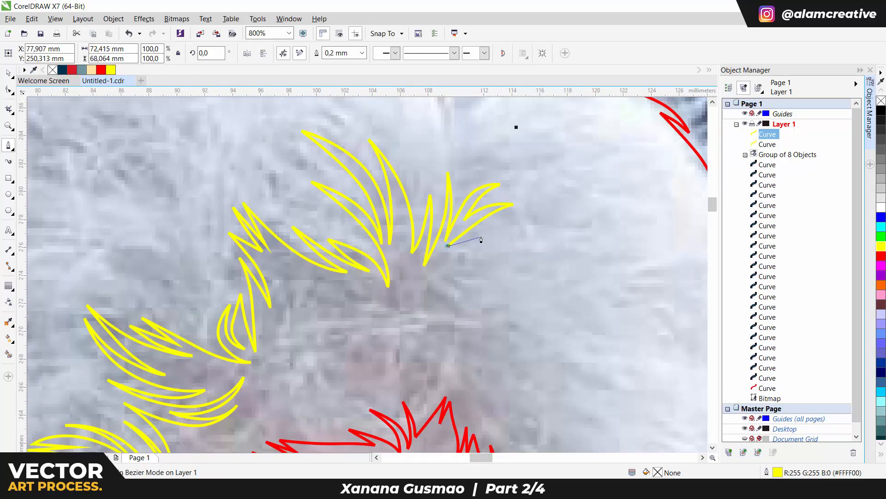
Step: Turn the curve downward on the fan's right side with short, nearly horizontal spikes and a longer slanted strand
click(477, 223)
click(438, 283)
click(509, 301)
mouse_move(471, 295)
mouse_down()
mouse_move(486, 299)
mouse_move(470, 300)
mouse_up()
click(441, 291)
scroll(443, 299, down, 1)
scroll(376, 235, up, 1)
drag(392, 243, 375, 266)
click(447, 259)
Step: Trace parallel spikes slanting down to the right, stepping down beside the right hairline
click(337, 231)
click(432, 295)
click(365, 260)
click(439, 316)
click(386, 288)
click(444, 329)
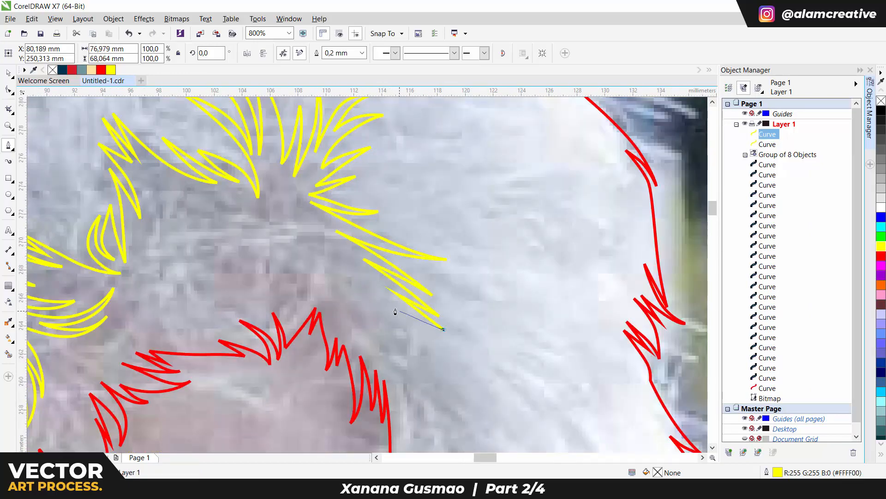
Step: Trace a second group of narrow slanted strands lower down beside the right hairline
click(353, 291)
scroll(353, 292, down, 1)
scroll(439, 415, up, 1)
click(384, 266)
click(312, 210)
click(383, 276)
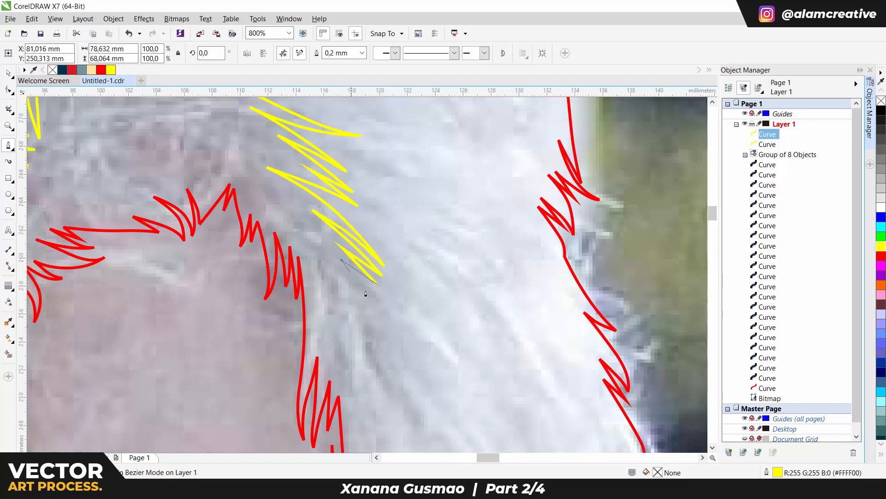
Step: Trace a long strand with nested narrow spikes toward the hair above the right temple
scroll(365, 291, down, 1)
scroll(463, 409, up, 1)
mouse_move(308, 212)
mouse_down()
mouse_move(331, 245)
mouse_move(300, 215)
mouse_up()
click(329, 262)
click(282, 204)
click(271, 209)
click(351, 327)
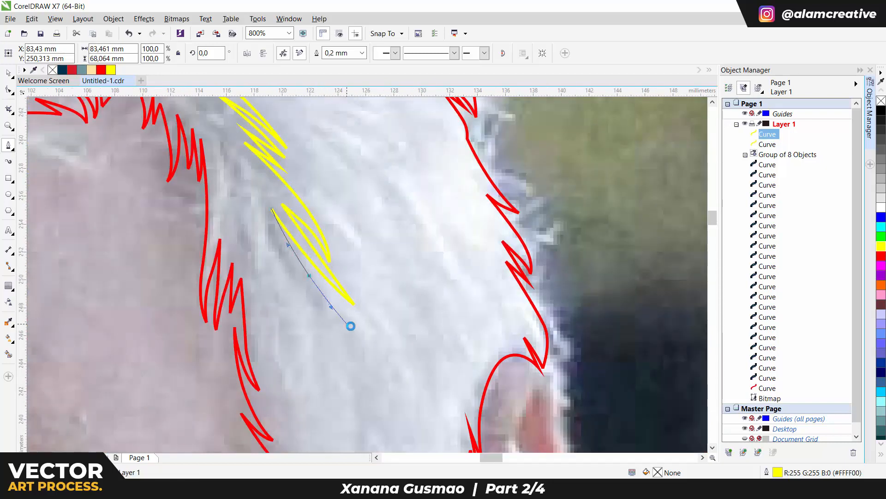
Step: Trace steep spikes close to the right hairline, undoing one misplaced point
click(245, 171)
click(231, 186)
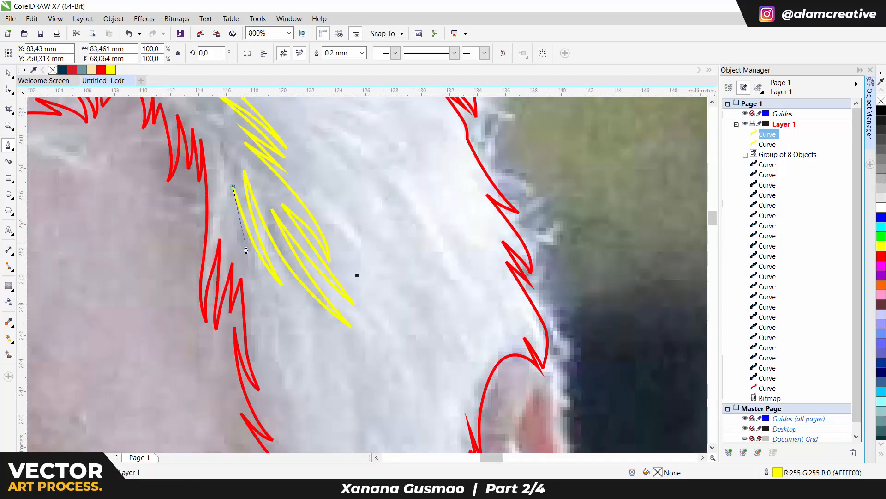
click(259, 344)
key(ctrl+z)
drag(259, 340, 249, 243)
click(272, 285)
Step: Trace thin steep strands and small zigzag spikes down along the right temple's hairline
click(245, 211)
drag(259, 276, 241, 224)
click(251, 230)
click(222, 190)
click(253, 248)
click(231, 218)
drag(250, 261, 263, 284)
click(281, 319)
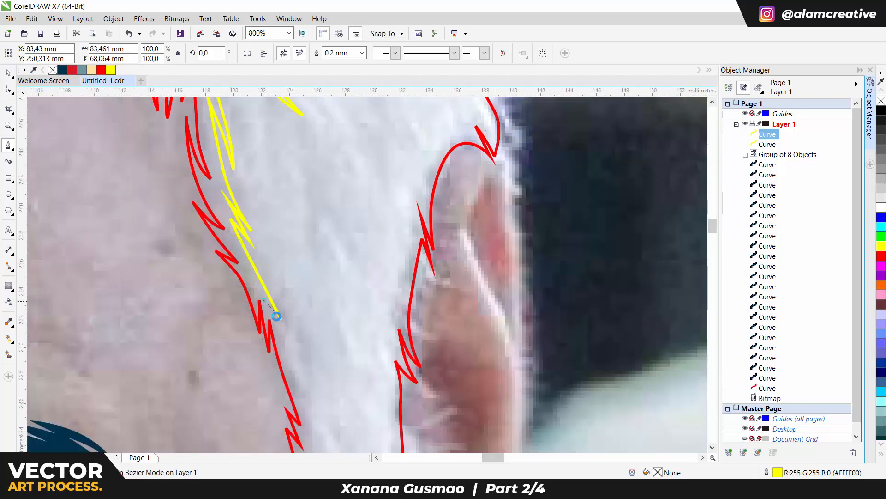
Step: Taper the curve into the right sideburn with long narrow strands beside the red outline
click(264, 301)
drag(285, 345, 288, 354)
drag(287, 349, 264, 256)
drag(284, 333, 287, 339)
scroll(247, 286, down, 1)
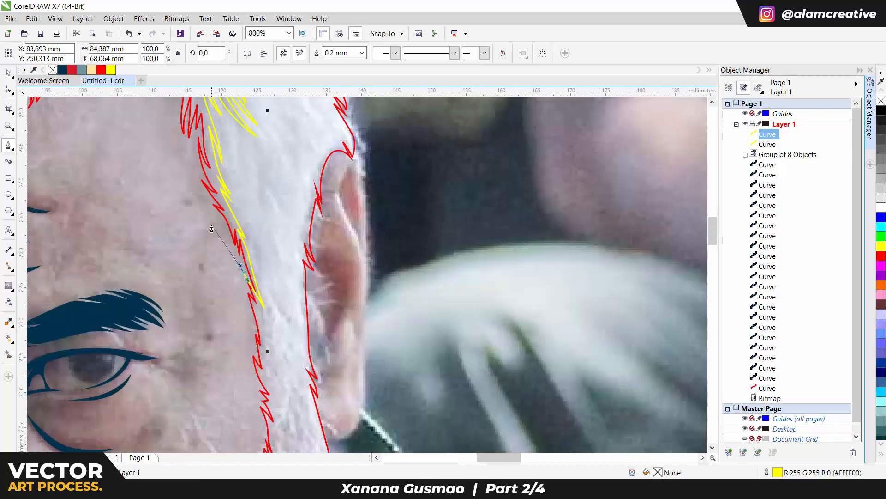
Step: Loop the yellow curve back up the temple and across the forehead to its starting point, closing it, and save the drawing
drag(165, 195, 136, 141)
drag(135, 140, 268, 279)
scroll(366, 283, up, 1)
click(280, 322)
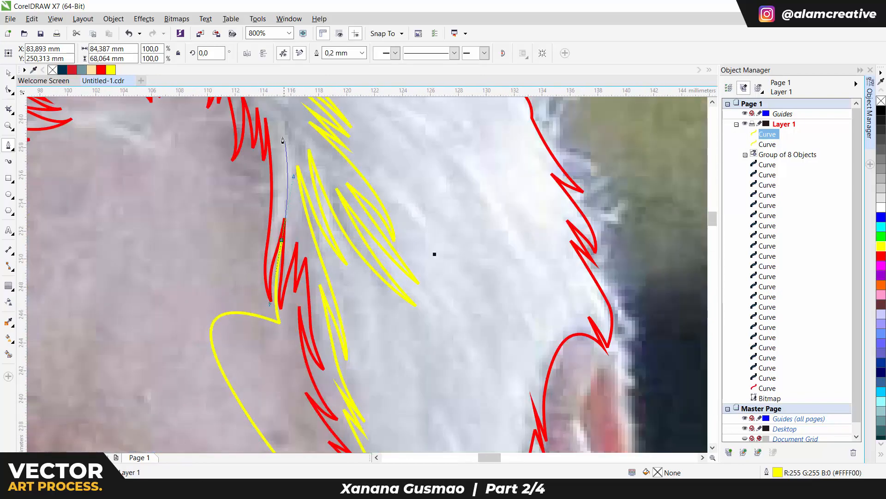
scroll(280, 247, down, 2)
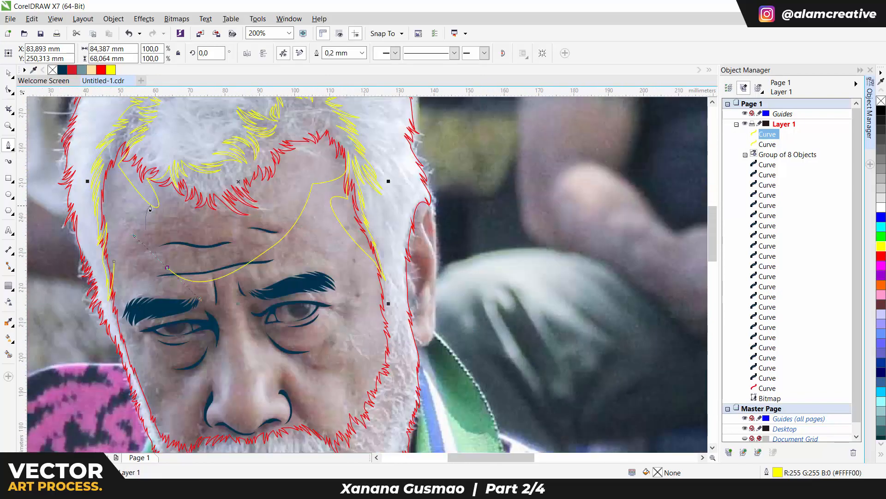
click(114, 262)
drag(295, 296, 359, 213)
key(ctrl+s)
Step: Start a new curve in the crown hair with a long arc sweeping left, redoing its misplaced segments
drag(419, 104, 379, 291)
drag(317, 210, 322, 213)
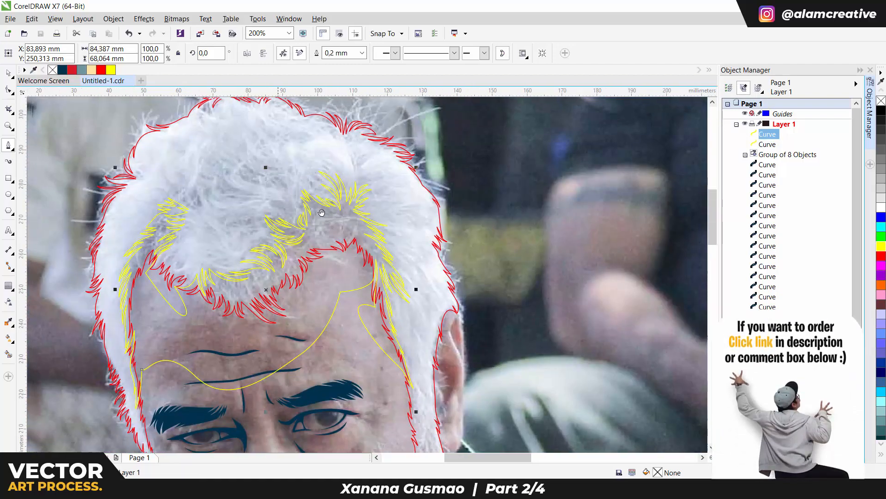
scroll(354, 240, up, 1)
key(ctrl+z)
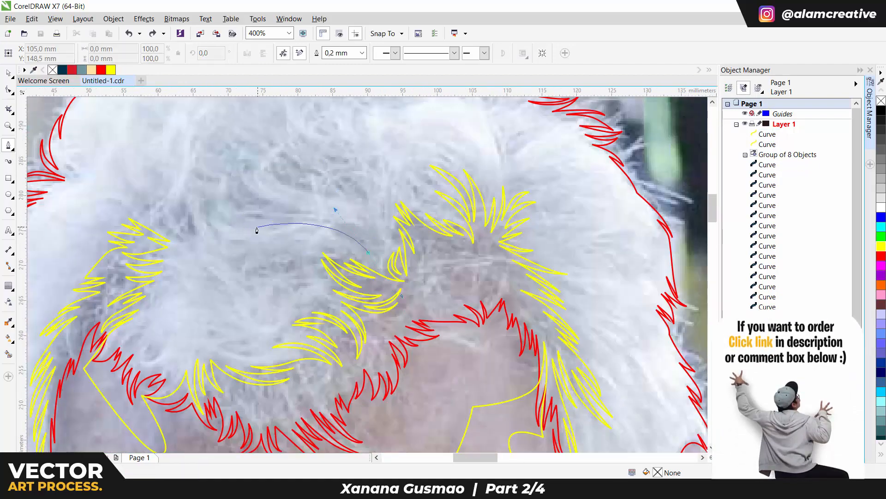
click(203, 210)
drag(253, 227, 195, 203)
key(ctrl+z)
click(209, 206)
Step: Try the first curved strands at the left end of the crown arc and undo the misplaced points
scroll(240, 219, up, 1)
click(342, 216)
click(181, 169)
drag(181, 168, 351, 229)
key(ctrl+z)
click(265, 219)
click(250, 186)
key(ctrl+z)
key(ctrl+z)
key(ctrl+z)
Step: Trace short curved spikes stacked upward from the left end of the crown arc
click(260, 196)
click(375, 249)
scroll(362, 241, down, 2)
scroll(349, 234, up, 1)
click(326, 191)
click(366, 230)
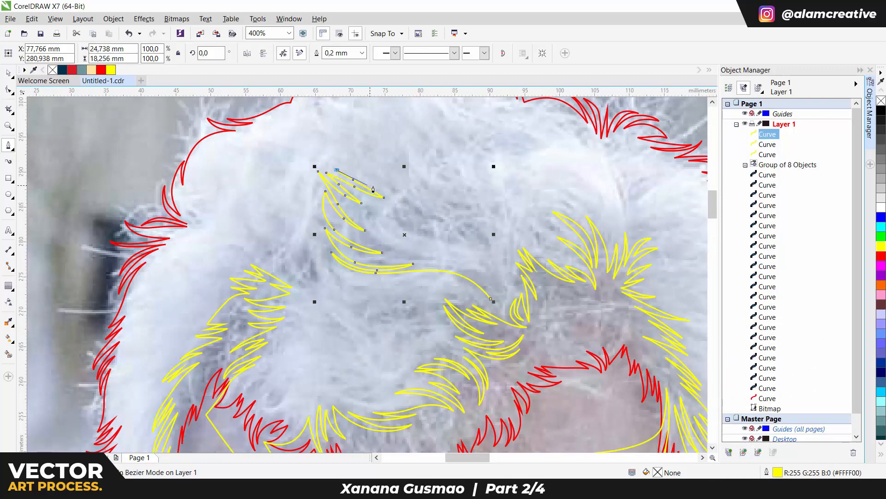
Step: Trace longer strands slanting down to the right, climbing from the stacked spikes toward the top of the crown
click(344, 140)
mouse_move(387, 152)
mouse_down()
mouse_move(368, 144)
mouse_move(422, 157)
mouse_up()
click(447, 169)
click(405, 143)
mouse_move(423, 153)
mouse_down()
mouse_move(415, 147)
mouse_move(442, 157)
mouse_up()
click(448, 159)
drag(452, 208, 478, 223)
scroll(581, 275, up, 1)
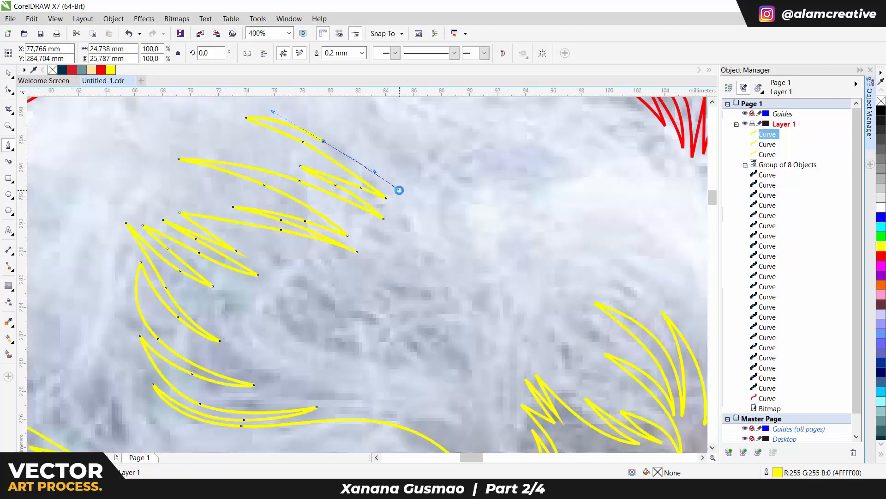
Step: Trace long pointed strands at the top of the crown curve, undoing the misplaced last point
drag(406, 191, 425, 203)
scroll(501, 237, down, 1)
scroll(421, 194, up, 1)
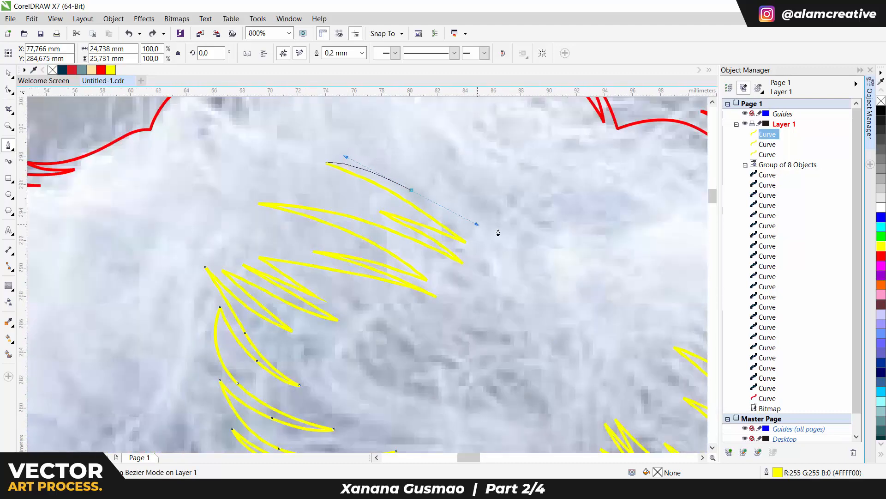
drag(450, 182, 434, 169)
click(419, 141)
mouse_move(503, 174)
mouse_down()
mouse_move(413, 218)
mouse_move(436, 226)
mouse_move(414, 211)
mouse_up()
click(492, 237)
click(392, 207)
key(ctrl+z)
Step: Trace flat, narrow spikes pointing right across the top of the crown and turn the curve back below them
click(564, 254)
mouse_move(484, 224)
mouse_down()
mouse_move(510, 233)
mouse_move(508, 247)
mouse_up()
click(496, 247)
drag(538, 257, 556, 263)
click(562, 265)
mouse_move(485, 264)
mouse_down()
mouse_move(462, 262)
mouse_move(504, 275)
mouse_move(451, 272)
mouse_up()
click(521, 275)
click(436, 267)
Step: Trace a long pointed strand slanting down to the right beneath the flat crown spikes, undoing the misplaced point and returning the curve upward
scroll(467, 296, down, 1)
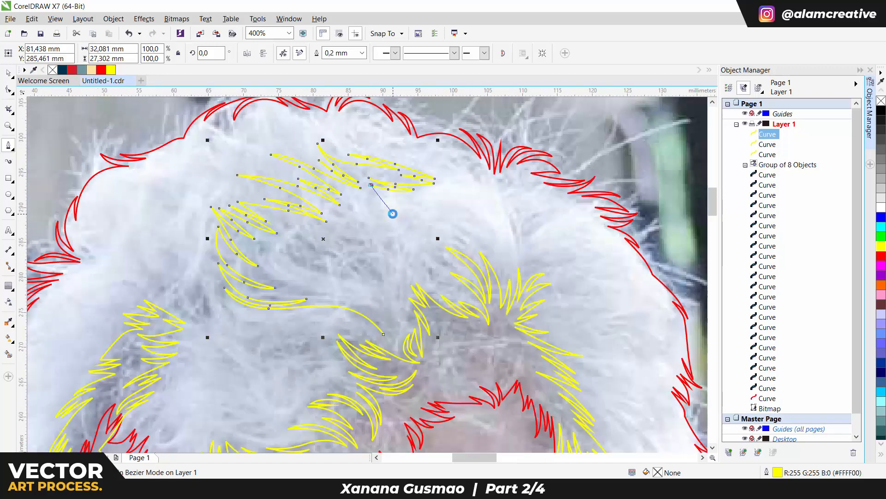
scroll(381, 196, up, 1)
drag(401, 196, 439, 210)
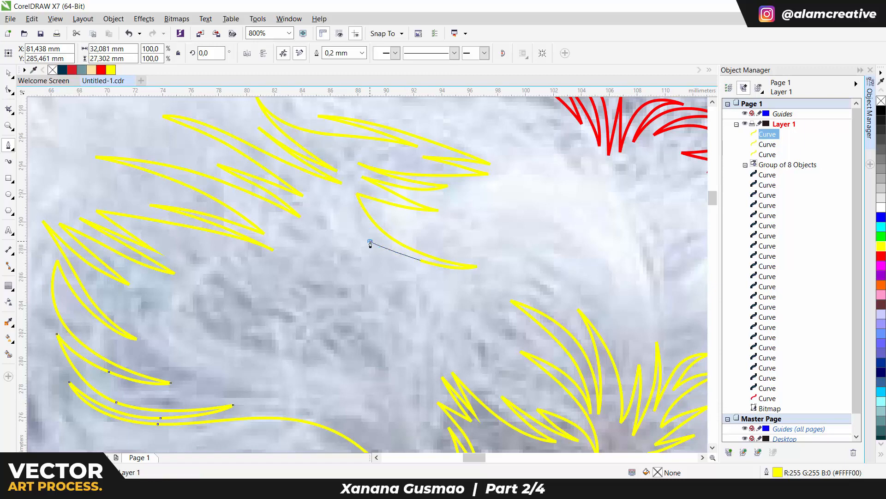
scroll(316, 171, down, 1)
key(ctrl+z)
scroll(335, 175, up, 1)
click(377, 209)
mouse_move(344, 184)
mouse_down()
mouse_move(357, 197)
mouse_move(305, 161)
mouse_move(310, 182)
mouse_move(270, 158)
mouse_up()
click(259, 121)
Step: Trace a cluster of short, narrow spikes slanting down to the right, just left of the long pointed strand
click(326, 195)
click(258, 148)
click(289, 181)
click(262, 159)
drag(298, 199, 307, 207)
click(318, 212)
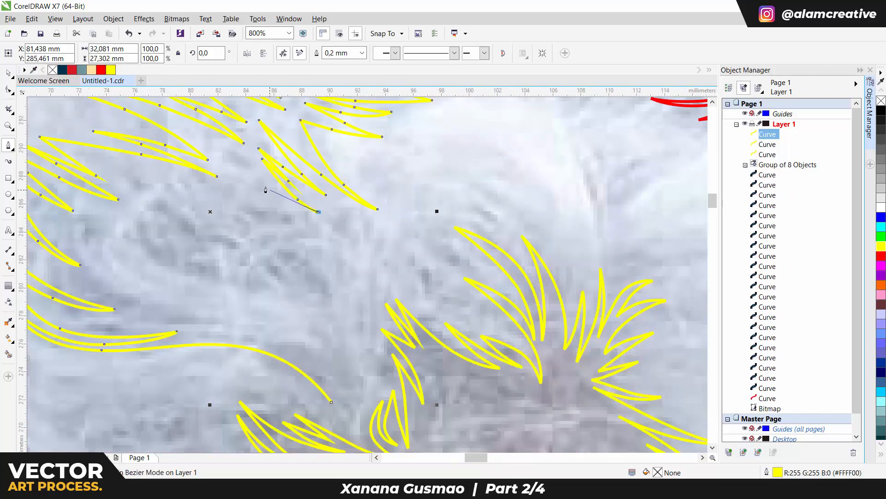
Step: Trace broad curved strands sweeping down to the right below the narrow spikes, undoing misplaced points and turning the curve back left
drag(261, 183, 244, 171)
click(217, 150)
click(197, 193)
mouse_move(269, 228)
mouse_down()
mouse_move(248, 222)
mouse_move(286, 244)
mouse_up()
click(336, 243)
drag(336, 242, 416, 216)
drag(361, 227, 242, 174)
key(ctrl+z)
key(ctrl+z)
click(207, 158)
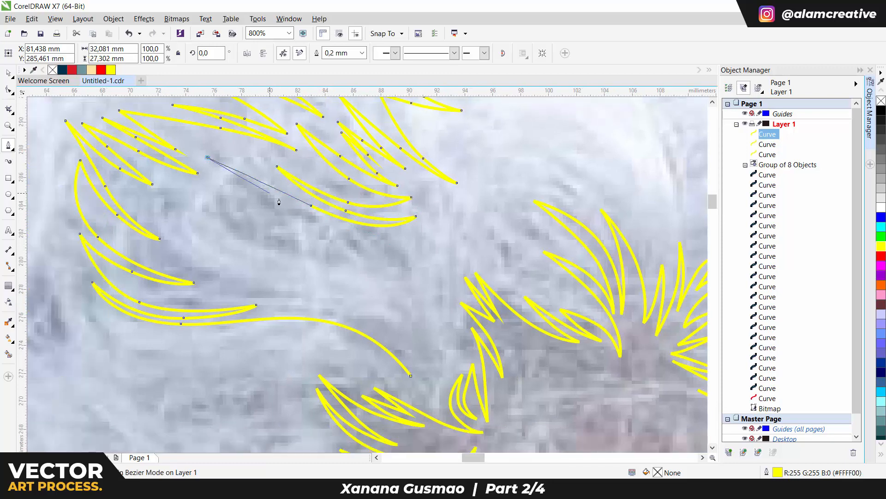
Step: Trace a long strand curving right below the broad strands, return to a far-left tip and add a short spike beneath it
drag(303, 212, 346, 236)
click(406, 241)
drag(245, 199, 244, 199)
drag(196, 187, 171, 185)
click(167, 186)
drag(255, 217, 275, 229)
click(279, 233)
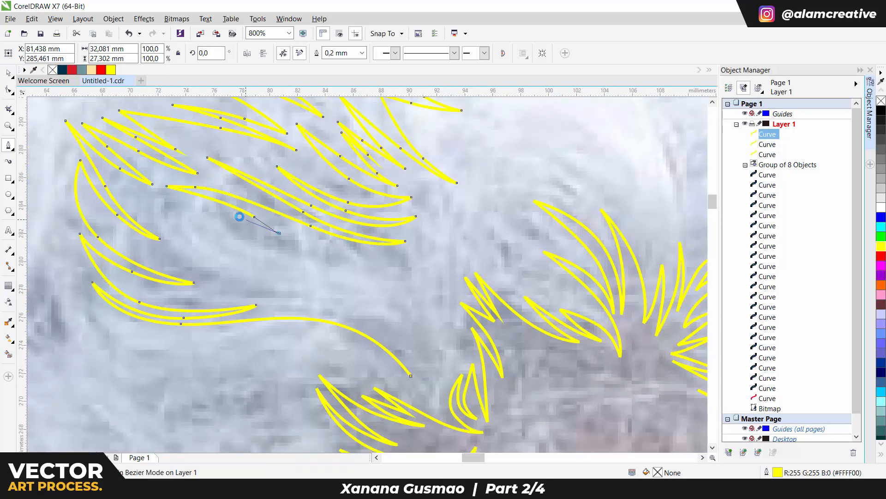
click(193, 202)
mouse_move(217, 209)
mouse_down()
mouse_move(199, 202)
mouse_move(296, 219)
mouse_up()
click(354, 240)
click(369, 271)
scroll(314, 250, down, 2)
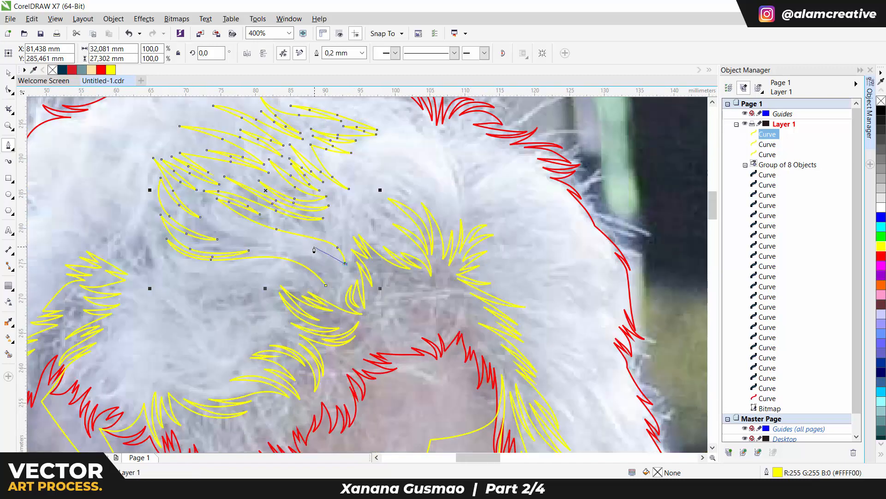
scroll(253, 204, up, 1)
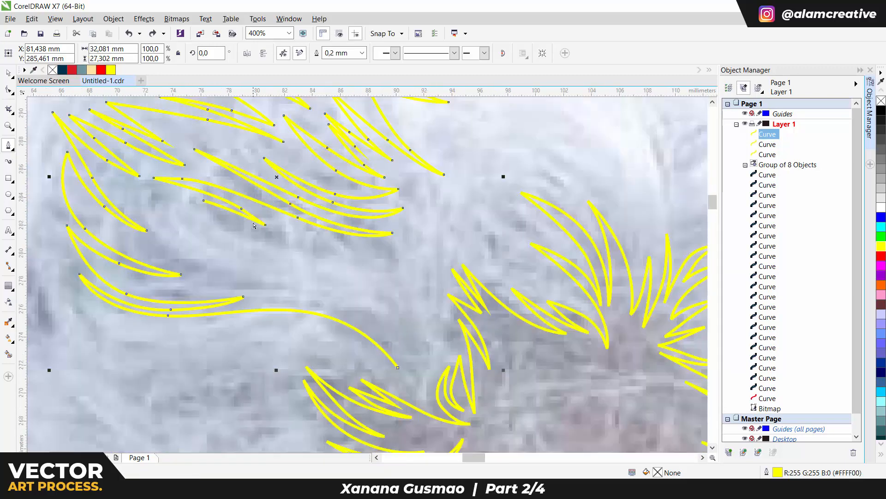
Step: Turn the curve back left from the short inner spike and trace a long, nearly flat strand sweeping right beneath it
drag(209, 204, 190, 201)
click(188, 201)
drag(290, 249, 346, 265)
click(388, 257)
scroll(297, 252, down, 1)
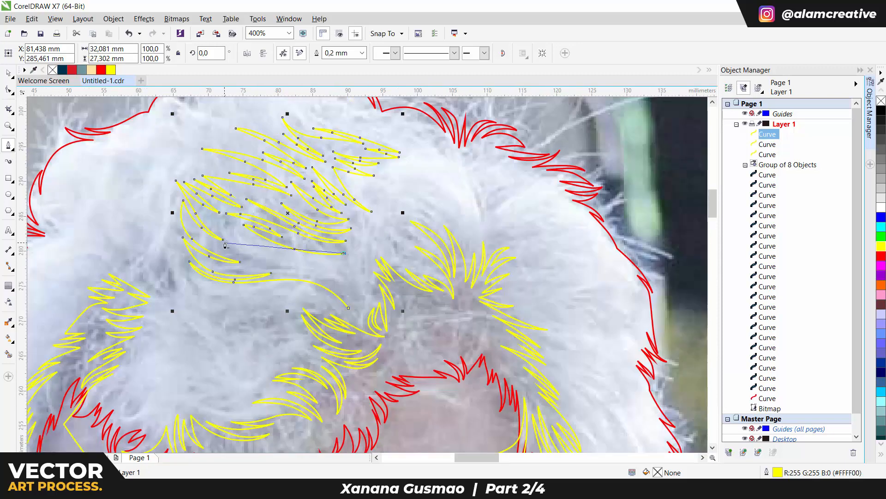
Step: Trace a long strand from a new left tip that sweeps right and bends down to a point above the end of the crown arc
scroll(292, 255, up, 1)
click(168, 204)
drag(282, 252, 370, 270)
key(ctrl+z)
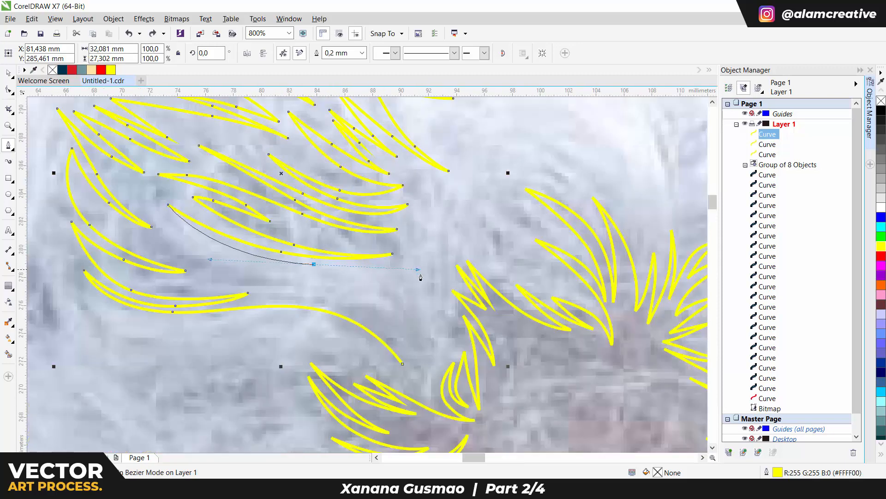
click(419, 305)
drag(316, 280, 360, 291)
click(151, 239)
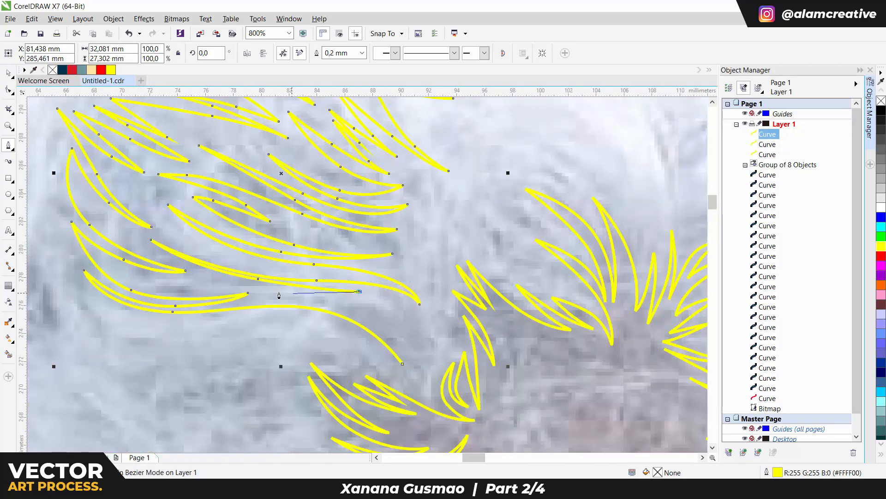
key(ctrl+z)
key(ctrl+z)
key(ctrl+z)
key(ctrl+z)
key(ctrl+z)
key(ctrl+z)
Step: Trace the lower edge of the long strand back to a far-left tip and add a slender spike pointing right beneath it
drag(304, 275, 215, 273)
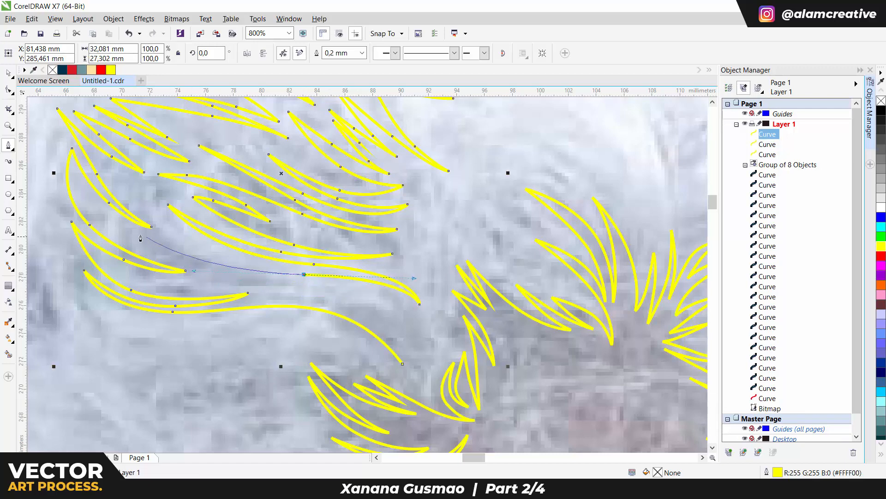
drag(109, 217, 87, 196)
alt+click(110, 217)
scroll(196, 269, up, 1)
drag(196, 264, 322, 297)
click(370, 294)
Step: Trace thin, flat spikes just above the crown arc and close the large crown shape at the arc's right end
drag(256, 293, 219, 296)
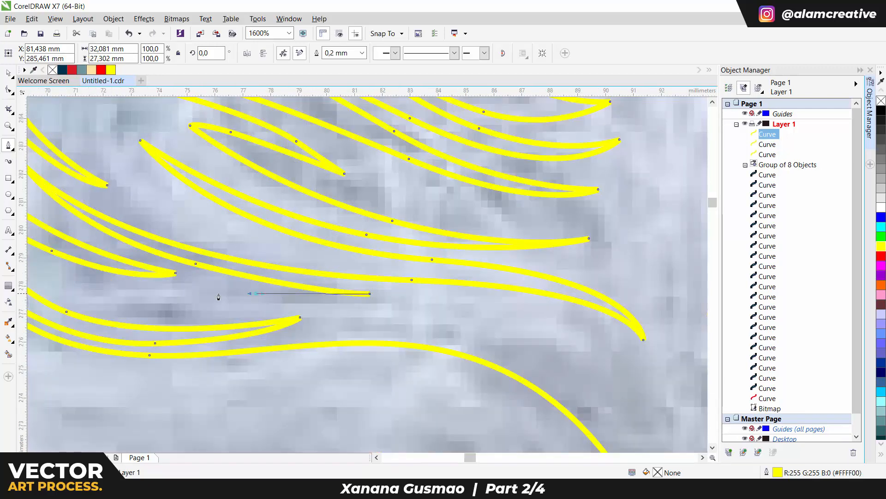
click(162, 305)
drag(326, 305, 364, 320)
click(546, 330)
click(339, 322)
drag(485, 352, 256, 240)
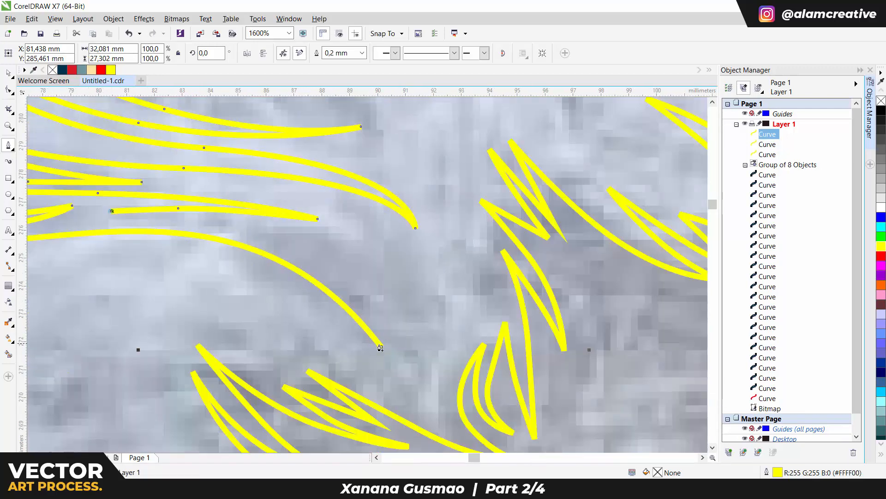
drag(381, 346, 314, 202)
scroll(314, 202, down, 2)
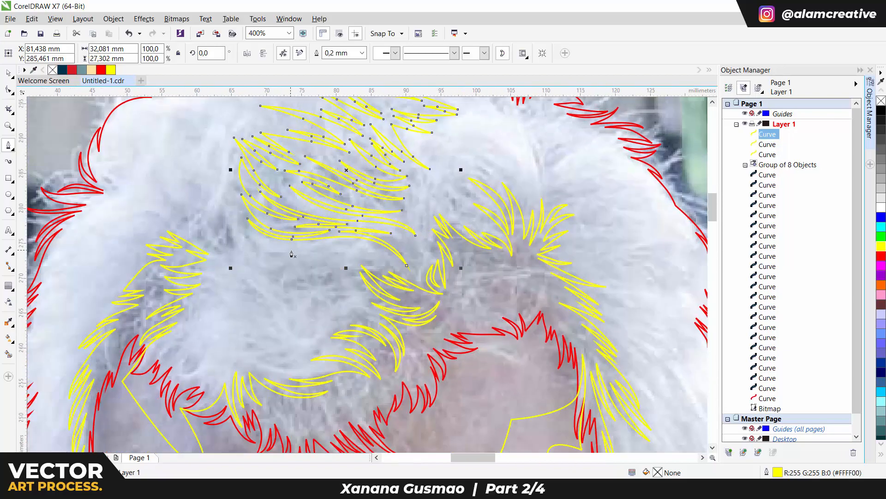
Step: Trace a closed crescent of upturned pointed strands below the crown shape, about 14.3 mm wide and 4.4 mm tall
click(841, 447)
drag(293, 273, 378, 244)
scroll(378, 244, up, 1)
mouse_move(314, 200)
mouse_down()
mouse_move(445, 232)
mouse_move(432, 238)
mouse_up()
click(485, 202)
mouse_move(441, 223)
mouse_down()
mouse_move(418, 230)
mouse_move(459, 230)
mouse_up()
click(310, 244)
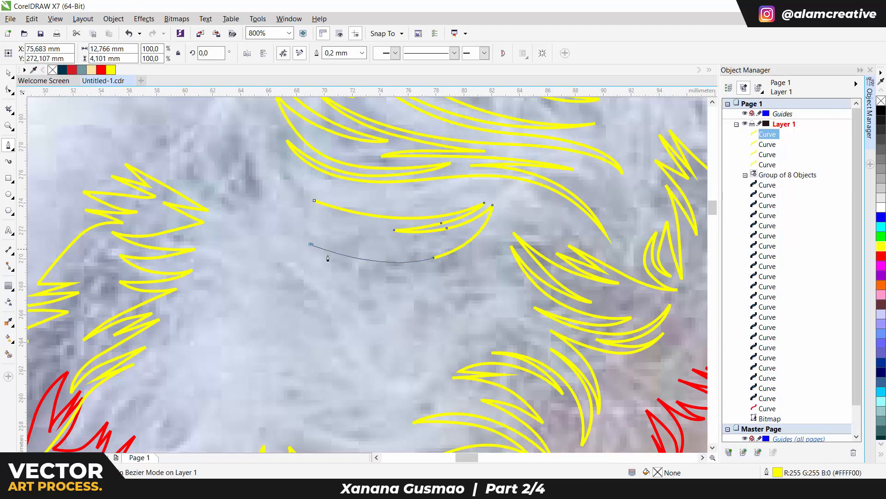
drag(293, 210, 334, 231)
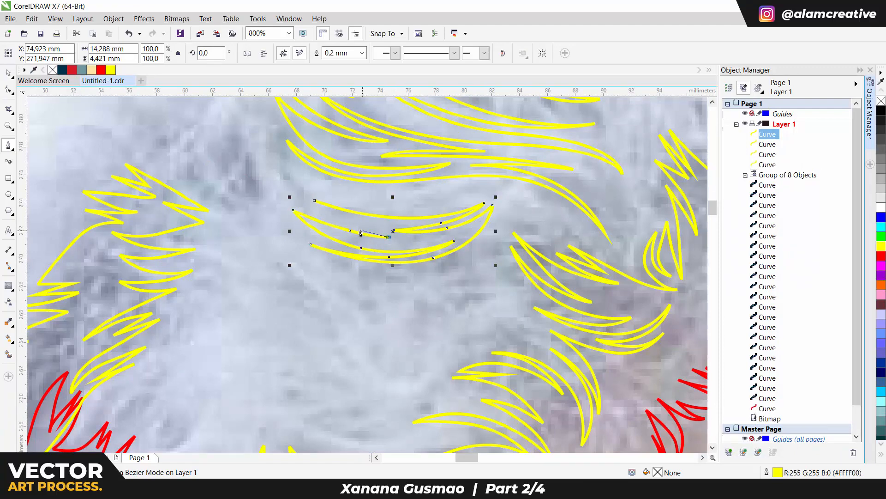
click(404, 224)
Step: Trace a closed tuft of upright curved strands left of the crown shape, about 8.7 mm wide and 10.3 mm tall
drag(225, 157, 371, 211)
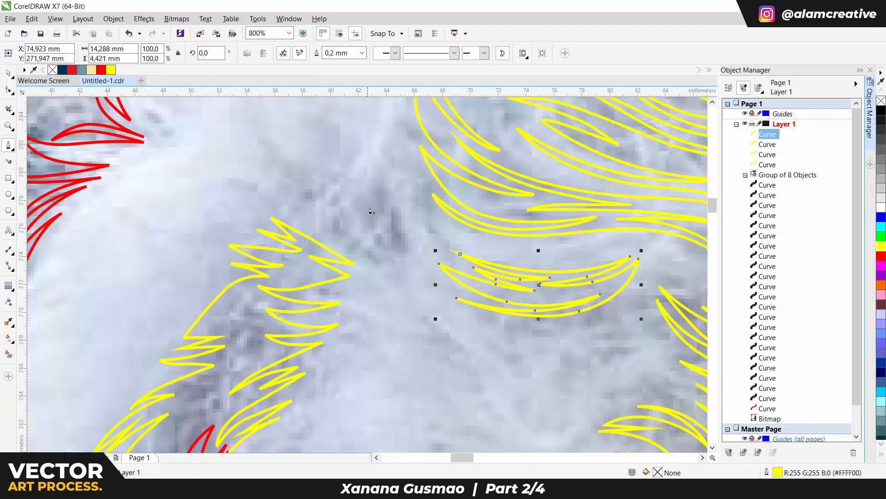
click(419, 237)
click(438, 251)
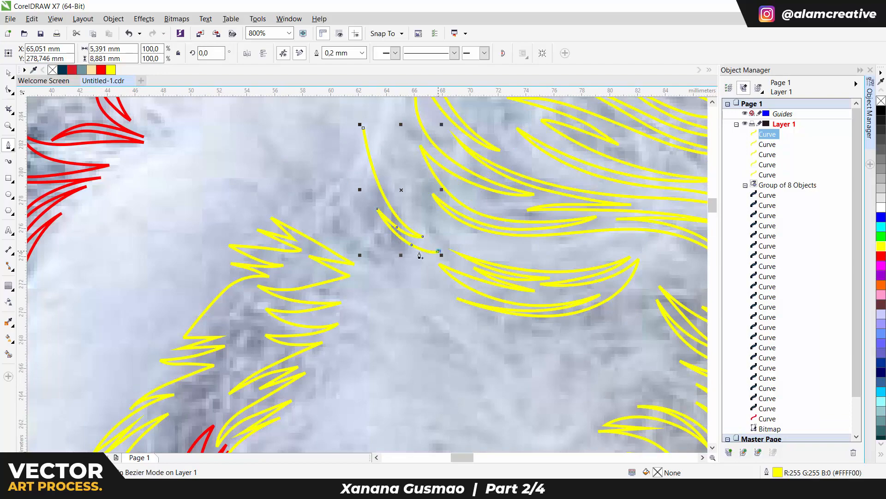
click(317, 173)
click(336, 111)
click(344, 169)
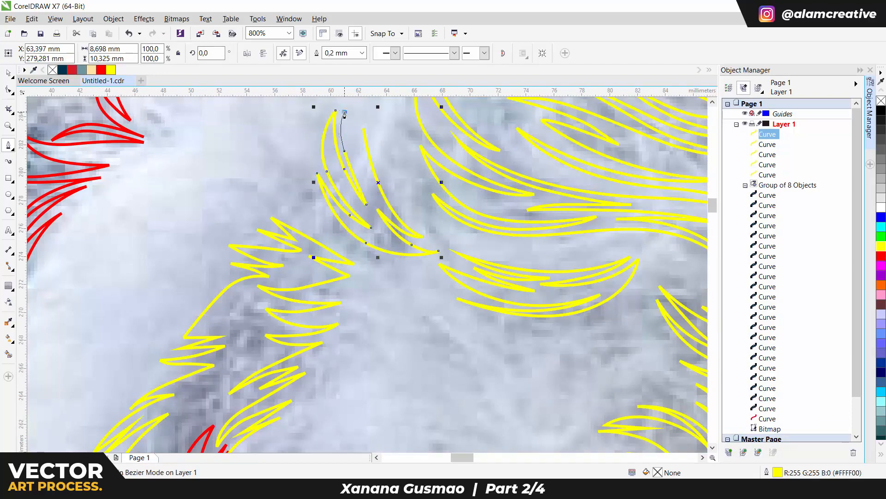
drag(357, 161, 357, 169)
Step: Start a narrow upright tuft above the radiating spikes on the right side of the hair, with pointed tips forking to the right
scroll(279, 266, down, 3)
scroll(475, 206, up, 2)
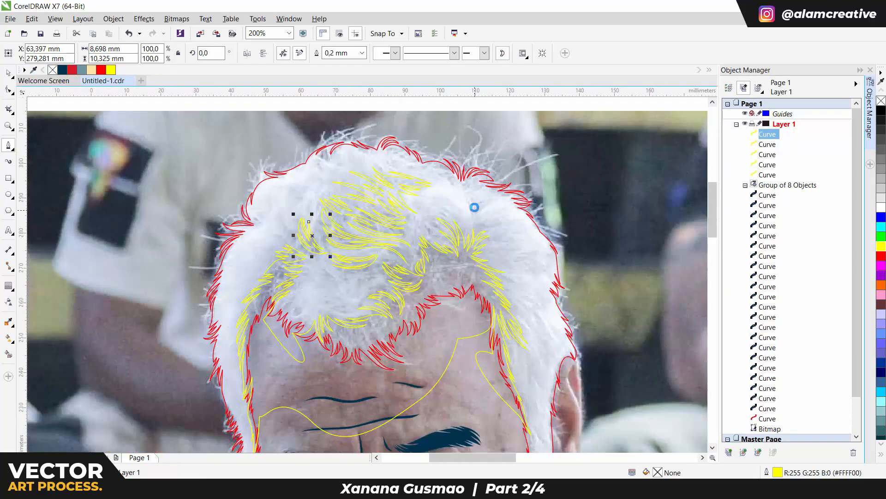
drag(457, 174, 472, 205)
scroll(473, 235, up, 1)
click(479, 264)
drag(488, 254, 496, 191)
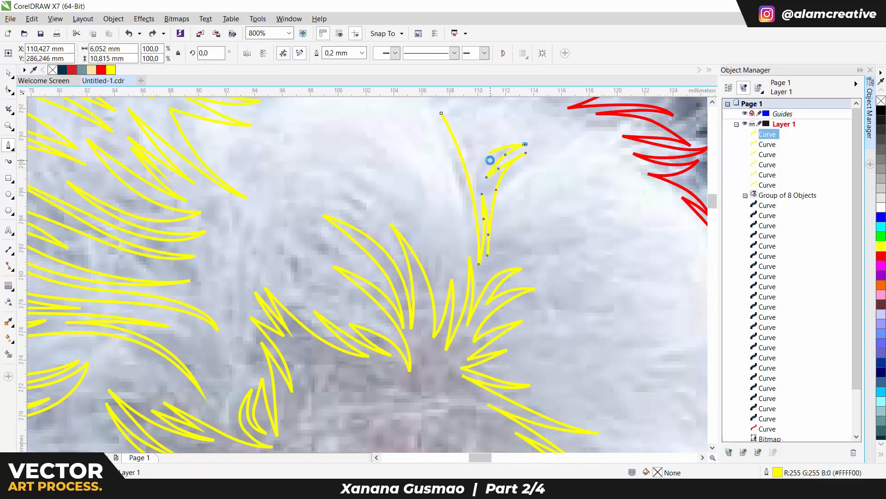
Step: Add a narrow upright spike between the tuft's forked tips and its long left strand, and close the shape at its starting point
scroll(491, 160, up, 1)
drag(491, 151, 470, 135)
click(470, 197)
click(478, 112)
drag(460, 151, 460, 160)
drag(451, 206, 455, 261)
click(468, 281)
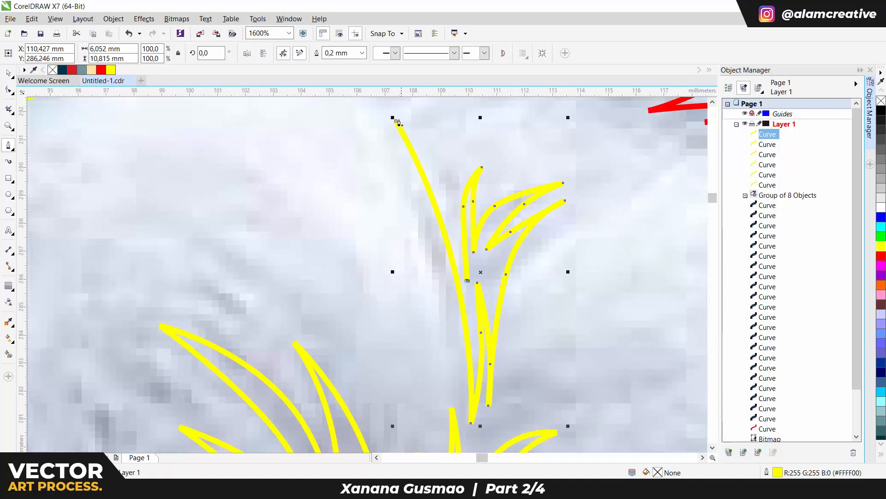
click(398, 122)
Step: Start another crescent below the first one, tracing its long upper edge and two pointed strands at the right end
scroll(481, 228, down, 4)
key(space)
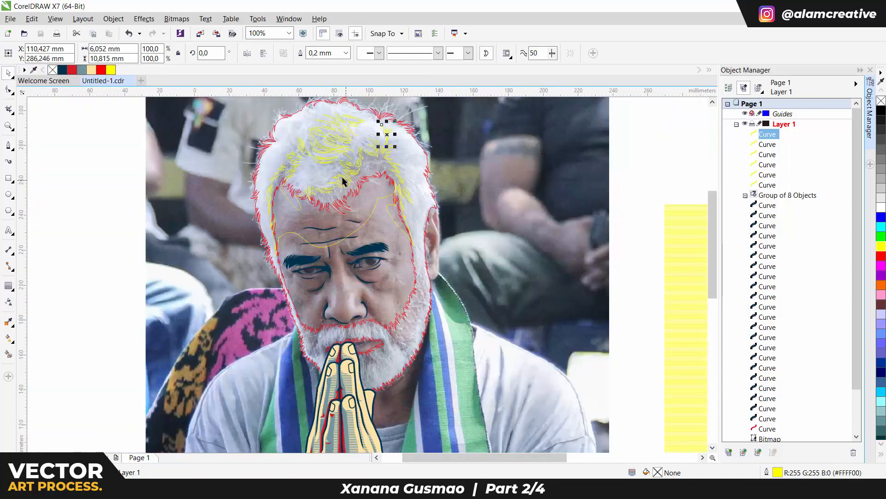
scroll(329, 167, up, 3)
key(space)
click(262, 143)
drag(443, 141, 499, 94)
mouse_move(404, 168)
mouse_down()
mouse_move(366, 175)
mouse_move(435, 165)
mouse_up()
click(359, 174)
click(450, 154)
Step: Trace the second crescent's lower edge and inner left spikes, undo a misplaced point, and close it about 13.5 mm wide and 4.3 mm tall
click(302, 191)
mouse_move(385, 199)
mouse_down()
mouse_move(341, 209)
mouse_move(265, 190)
mouse_up()
key(ctrl+z)
scroll(368, 186, up, 1)
click(232, 163)
drag(322, 179, 386, 183)
click(392, 179)
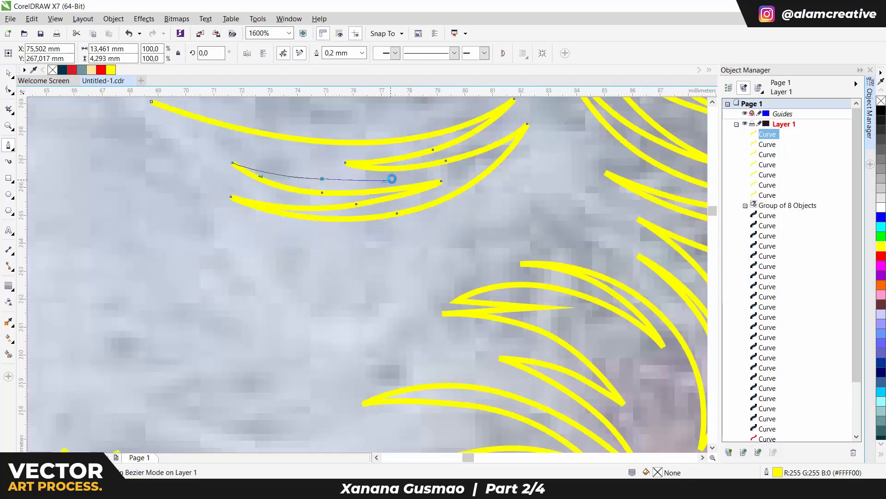
drag(151, 102, 285, 182)
Step: Start a new strand shape left of the second crescent, tracing a long edge down to the right and two pointed lower tips
scroll(285, 184, down, 2)
scroll(312, 199, up, 1)
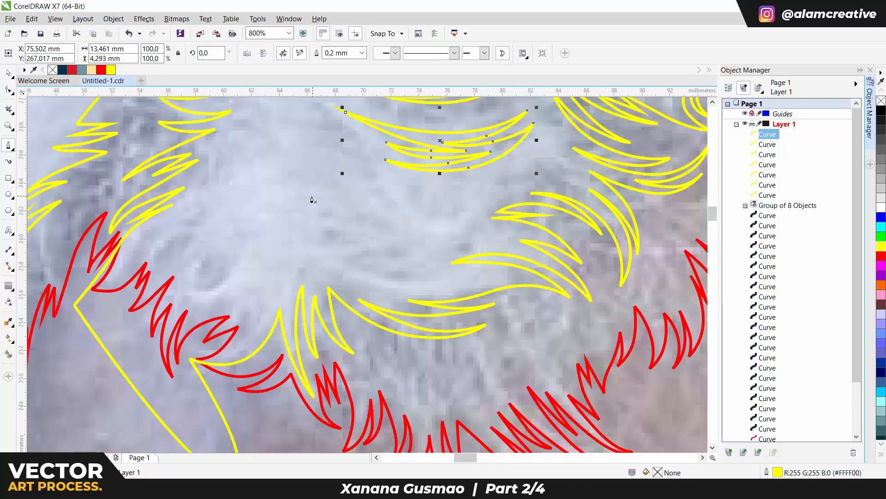
key(Escape)
scroll(383, 189, down, 1)
scroll(369, 132, up, 1)
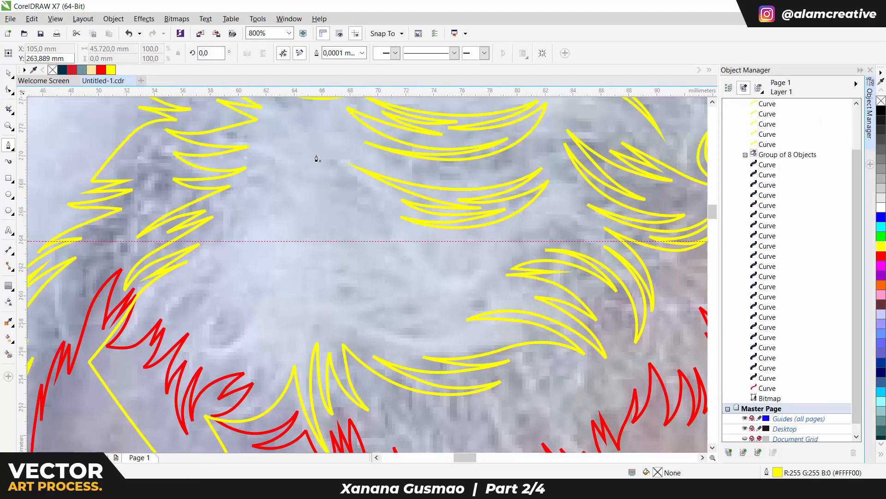
click(312, 150)
drag(464, 247, 565, 252)
click(376, 223)
mouse_move(419, 246)
mouse_down()
mouse_move(399, 238)
mouse_move(423, 264)
mouse_up()
click(436, 266)
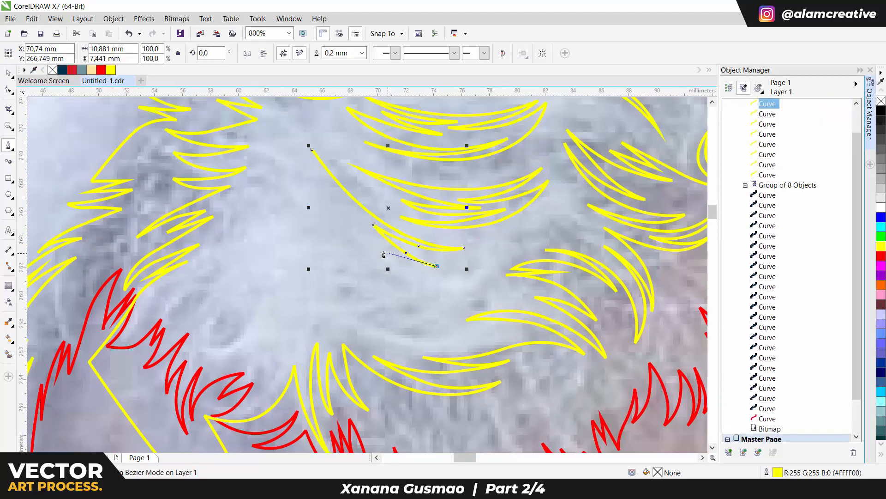
Step: Trace the slanting strand shape's outer edge and an inner spike, closing it about 12.1 mm wide and 8.4 mm tall
drag(349, 231, 329, 212)
click(295, 153)
drag(372, 239, 419, 264)
click(372, 240)
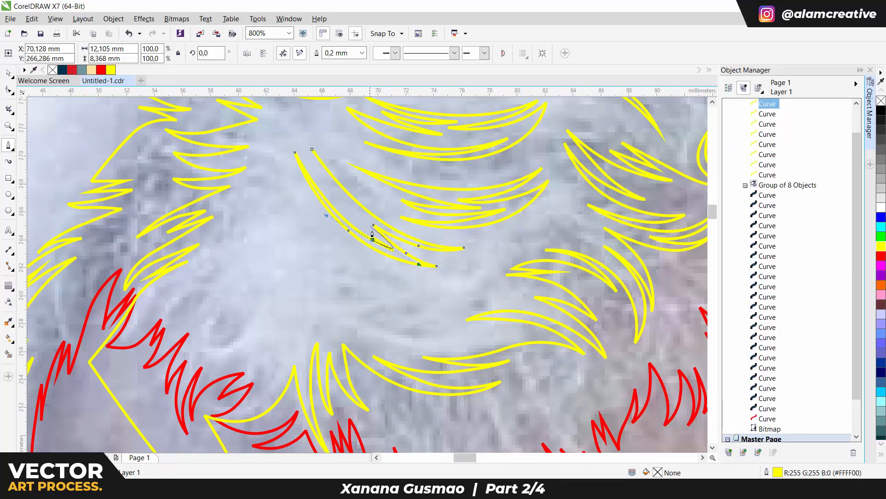
drag(330, 202, 313, 181)
click(313, 149)
Step: Start a small crescent below the slanting strand shape, tracing its shallow upper edge and spikes pointing right
scroll(279, 131, down, 1)
scroll(309, 205, up, 1)
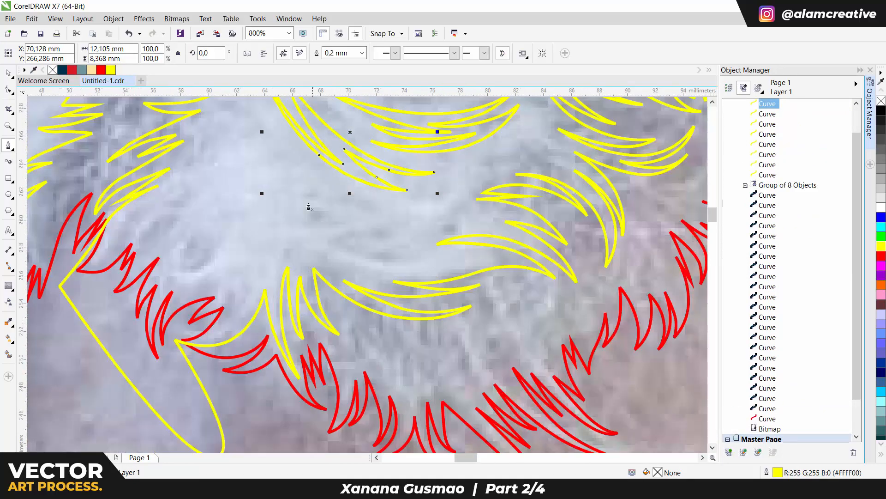
click(308, 201)
drag(432, 224, 486, 192)
click(432, 223)
drag(418, 240, 443, 230)
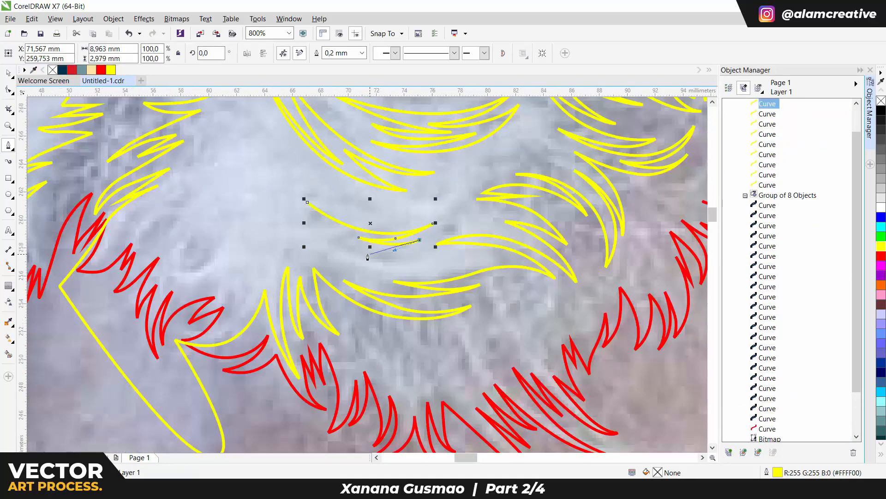
Step: Trace the small crescent's lower edge and inner spikes on the left, closing it about 9.4 mm wide and 3.7 mm tall
drag(366, 252, 344, 247)
click(302, 214)
scroll(340, 239, up, 1)
click(347, 239)
click(387, 250)
drag(277, 165, 312, 229)
scroll(368, 291, down, 2)
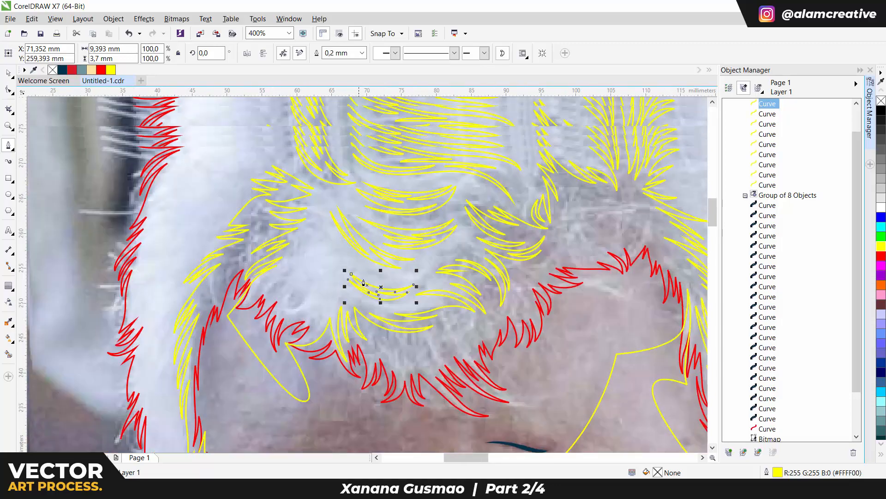
Step: Save the drawing
scroll(451, 194, down, 2)
key(ctrl+s)
scroll(405, 250, up, 2)
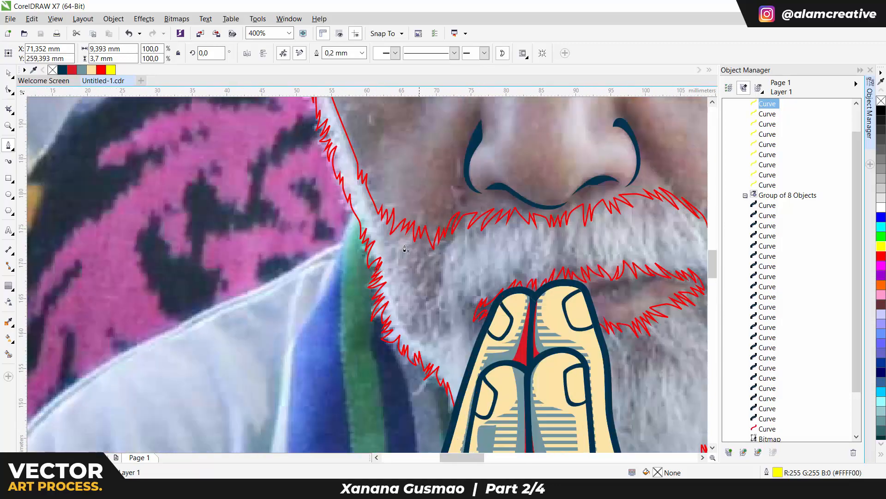
Step: Start a yellow inner beard shape in the left sideburn, tracing short spikes downward between the red outlines
scroll(369, 183, up, 1)
click(364, 143)
click(358, 201)
click(363, 179)
click(365, 223)
click(369, 205)
drag(376, 255, 366, 180)
click(372, 202)
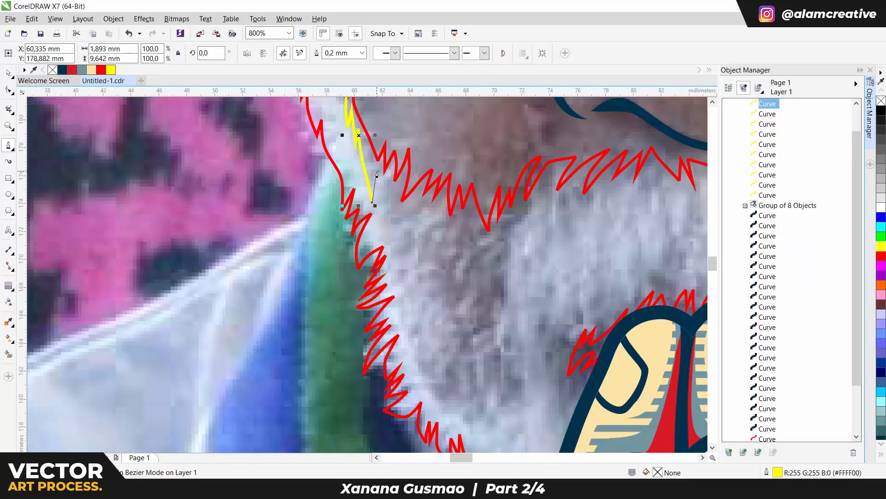
Step: Trace upward spikes of the inner beard shape beneath the red cheek edge on the left side of the face
click(377, 171)
click(379, 191)
click(388, 159)
click(399, 135)
click(385, 233)
click(396, 209)
click(391, 244)
click(405, 213)
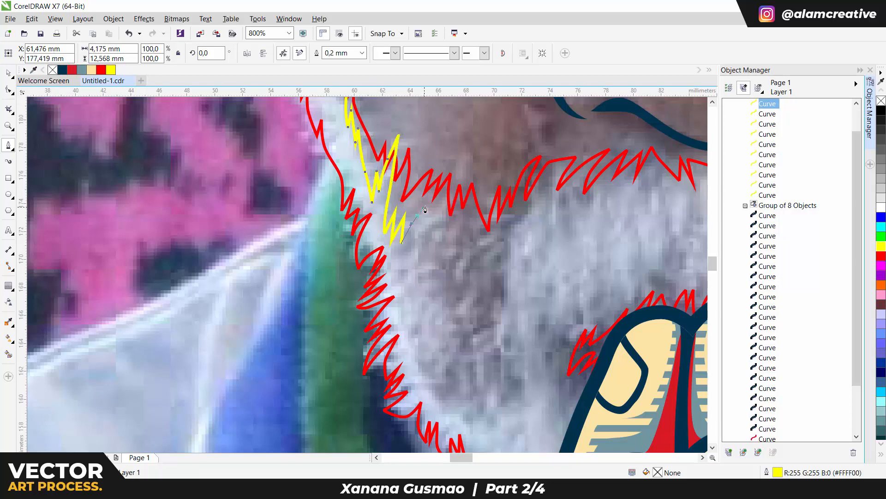
click(426, 206)
Step: Continue the inner beard shape down the left jaw, adding spikes toward the bottom of the cheek
scroll(408, 230, down, 2)
drag(409, 196, 408, 229)
click(420, 250)
click(432, 228)
click(429, 271)
drag(431, 278, 377, 218)
click(401, 250)
click(395, 228)
click(394, 216)
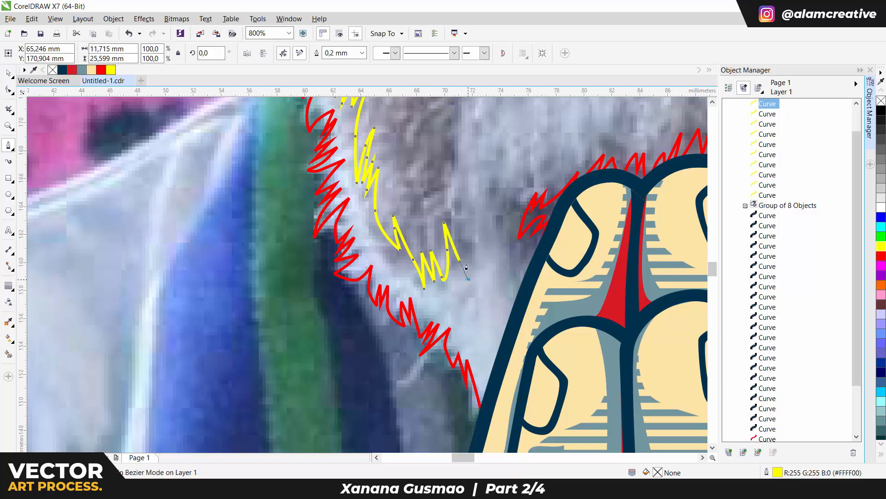
Step: Undo the last spike and retrace the cheek's bottom spikes, turning the inner beard contour upward toward the moustache
click(469, 279)
key(ctrl+z)
key(ctrl+z)
key(ctrl+z)
key(ctrl+z)
click(446, 288)
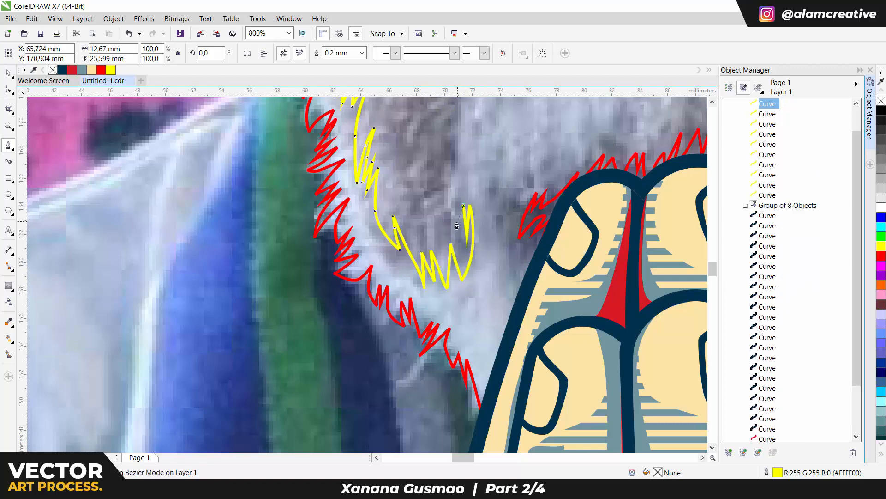
click(457, 223)
scroll(457, 224, up, 2)
key(ctrl+z)
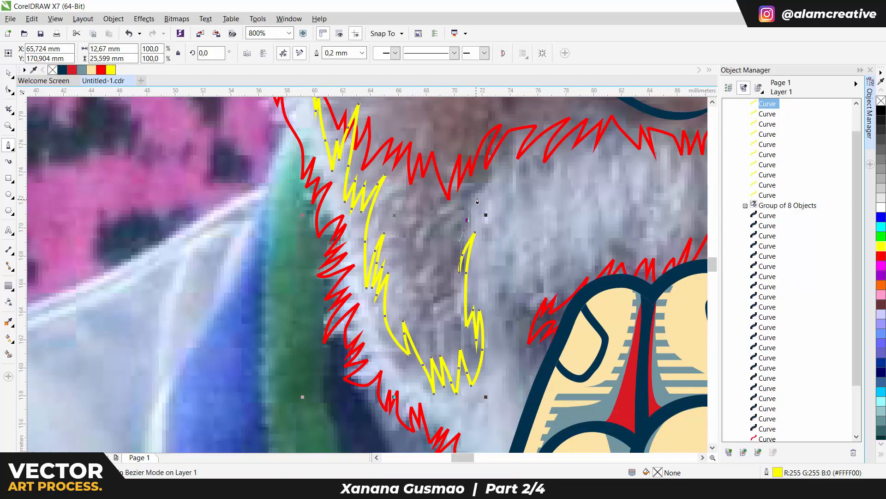
Step: Trace the contour up to the left end of the moustache and add its first short spikes
drag(490, 175, 498, 165)
scroll(490, 175, up, 1)
click(477, 214)
drag(475, 243, 473, 255)
click(473, 273)
click(483, 241)
click(482, 265)
drag(494, 238, 506, 222)
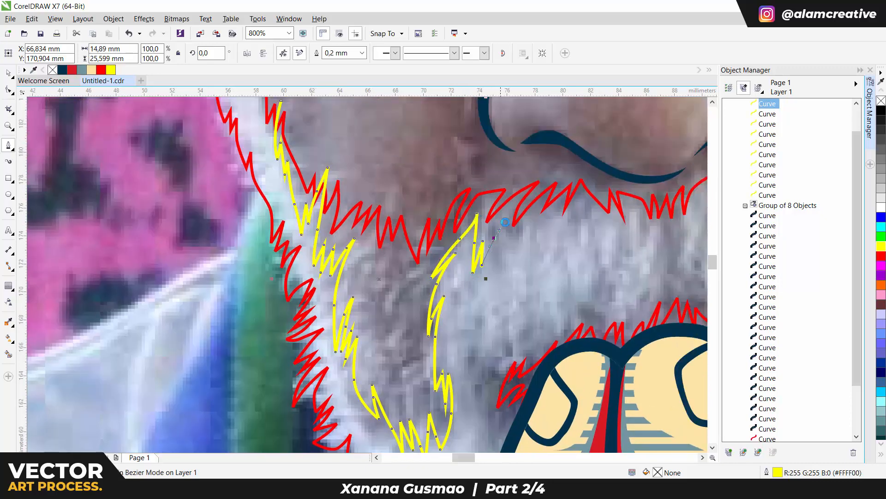
Step: Trace spikes along the left half of the moustache, just below its red upper edge
click(531, 239)
click(544, 218)
click(538, 243)
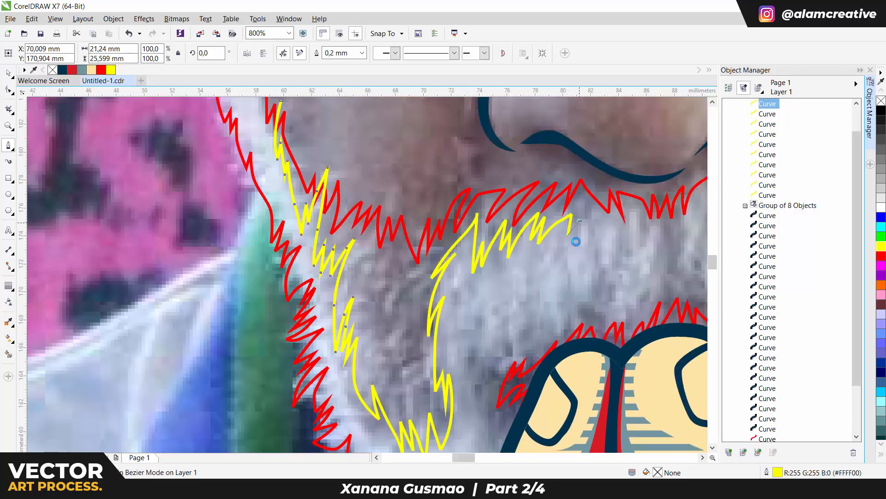
click(576, 244)
click(574, 254)
drag(591, 228, 414, 225)
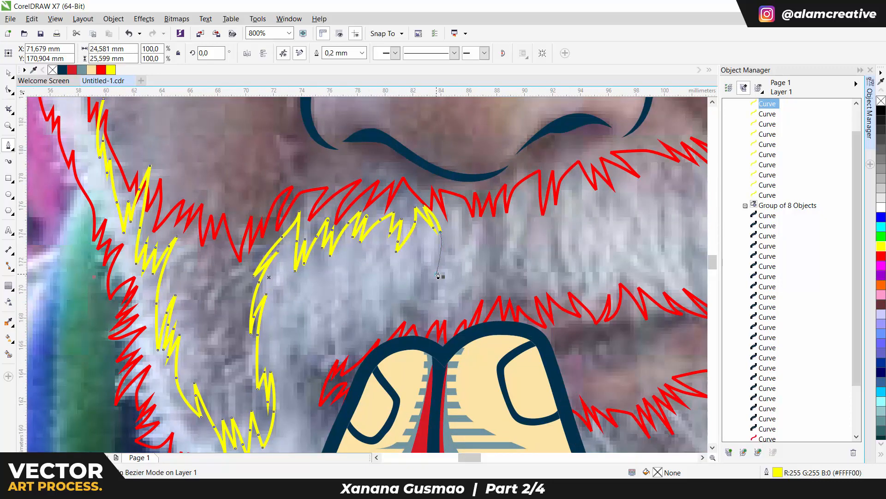
Step: Continue the contour below the nose, down over the fingertip and across to the right half of the moustache
drag(478, 247, 395, 235)
click(482, 287)
key(ctrl+z)
drag(369, 316, 378, 354)
drag(500, 278, 450, 314)
click(450, 314)
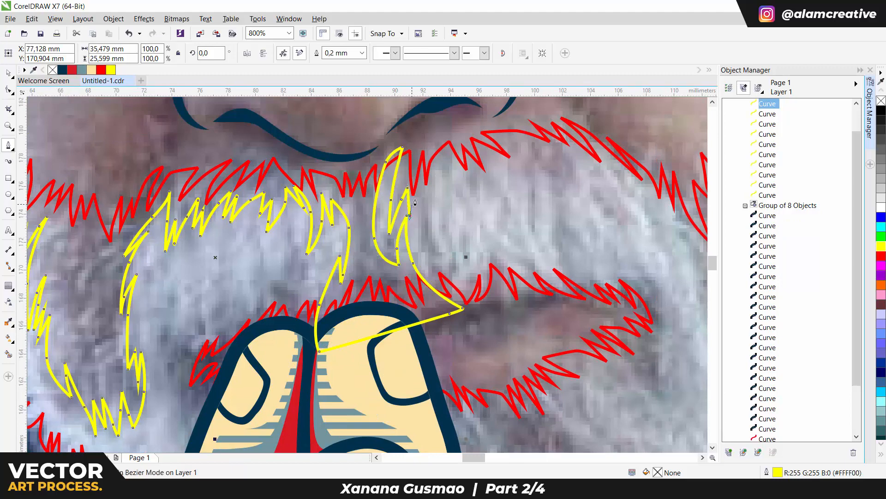
Step: Trace tall and short inner spikes through the middle of the right moustache half, widening the shape to about 39 mm
click(448, 260)
drag(432, 224, 446, 174)
click(435, 185)
click(438, 215)
click(446, 162)
drag(462, 208, 520, 246)
click(491, 235)
click(461, 175)
click(493, 221)
click(485, 213)
click(478, 185)
click(493, 209)
click(487, 186)
click(536, 253)
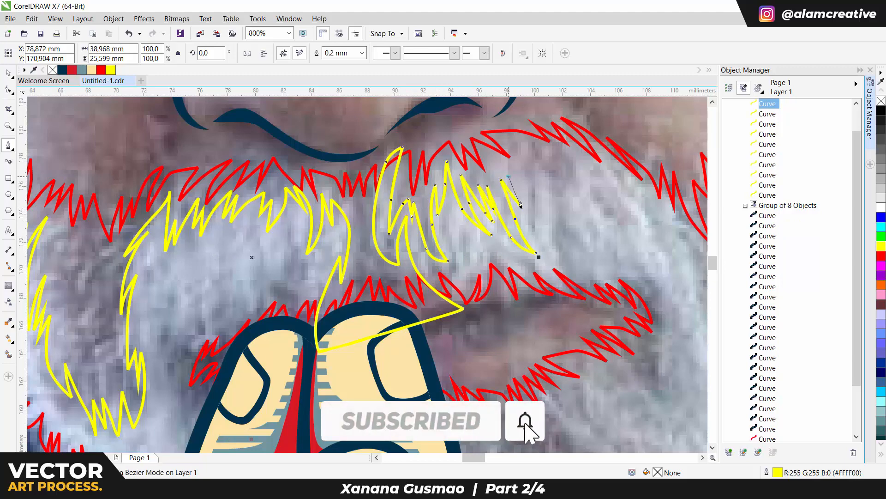
Step: Trace further alternating spikes toward the right end of the moustache, beneath the red upper edge
click(509, 177)
click(533, 229)
drag(527, 206, 530, 178)
click(522, 165)
click(545, 189)
click(535, 164)
drag(558, 205, 574, 160)
click(559, 248)
click(558, 163)
click(592, 205)
click(567, 150)
Step: Finish the spikes at the moustache's right end and run the outline back over the nose, about 49.1 mm wide and 27.2 mm tall
drag(607, 191, 425, 209)
click(414, 191)
click(440, 219)
scroll(439, 199, down, 3)
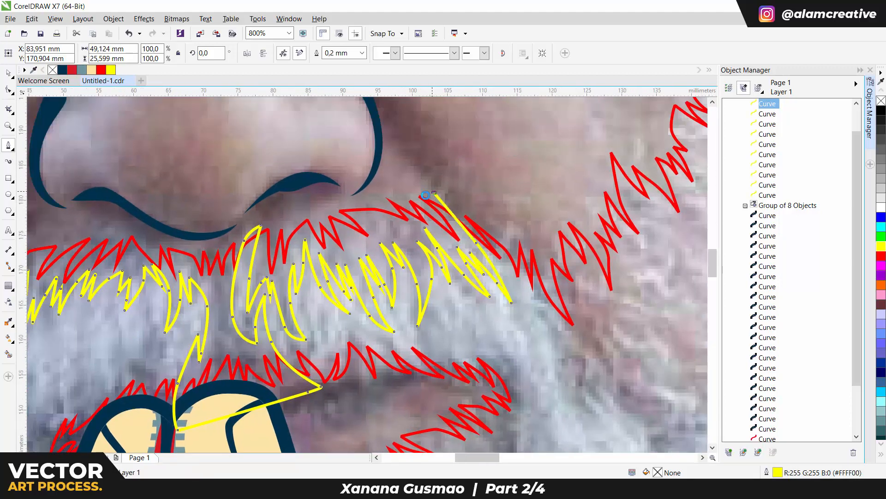
scroll(245, 173, up, 1)
drag(556, 256, 378, 239)
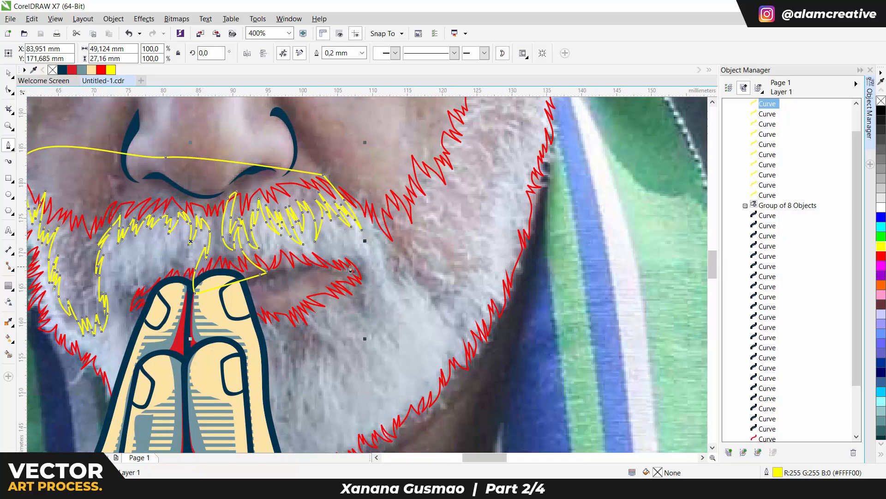
Step: Start a new lower moustache shape at the left fingertip, tracing a spiked edge upward about 6 mm tall
scroll(345, 259, up, 2)
mouse_move(178, 269)
mouse_down()
mouse_move(345, 259)
mouse_move(381, 232)
mouse_up()
click(368, 316)
click(389, 195)
click(367, 232)
drag(366, 186, 367, 173)
click(369, 150)
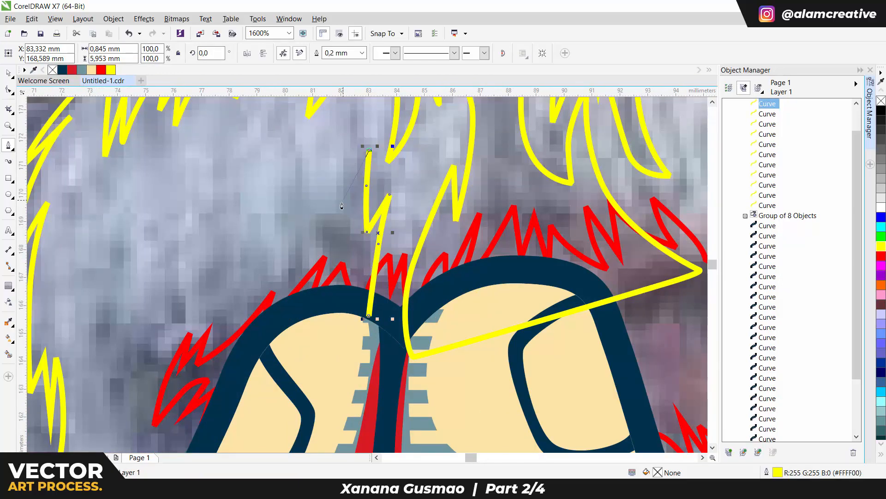
Step: Trace the first group of slanted spikes of the lower moustache shape, going left above the fingertip
click(328, 237)
drag(339, 206, 293, 244)
click(332, 196)
click(319, 237)
click(322, 185)
click(283, 259)
Step: Continue the slanted spikes of the lower moustache shape toward the left corner of the mouth
drag(239, 255, 350, 207)
drag(326, 224, 309, 219)
click(290, 272)
click(318, 203)
drag(282, 247, 272, 267)
click(267, 295)
Step: Try to trace the next spikes of the lower moustache shape down beside the left finger
drag(208, 322, 193, 223)
click(197, 275)
click(205, 227)
click(208, 208)
drag(217, 298, 224, 318)
click(235, 336)
key(ctrl+z)
key(ctrl+z)
key(ctrl+z)
key(ctrl+z)
key(ctrl+z)
key(ctrl+z)
key(ctrl+z)
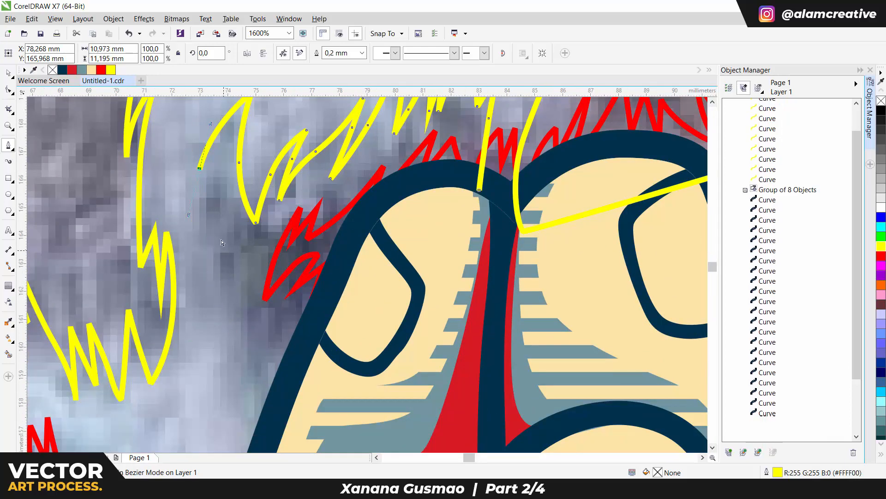
Step: Retrace the narrow spikes at the left end of the lower moustache shape, beyond the mouth corner
drag(237, 189, 227, 261)
key(ctrl+z)
click(261, 190)
click(225, 281)
click(237, 200)
drag(233, 215, 274, 134)
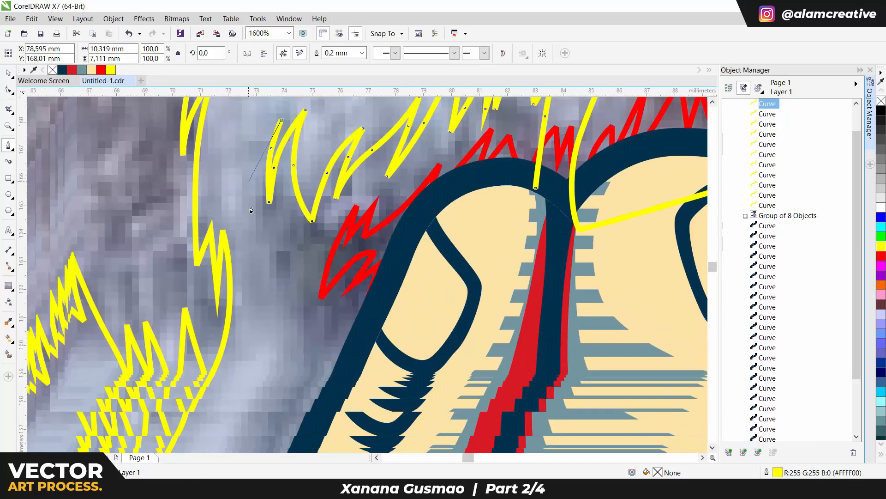
Step: Trace the lower moustache shape down beside the left finger, with two inner spikes and a tip on the finger's outline
drag(245, 240, 245, 267)
click(264, 339)
drag(260, 299, 260, 292)
click(263, 281)
click(276, 343)
click(280, 304)
click(282, 309)
click(282, 253)
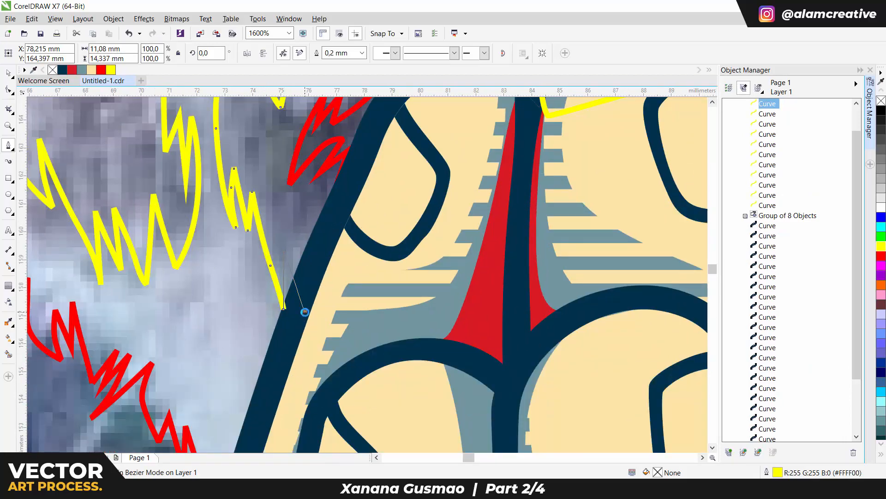
Step: Close the lower moustache shape across the left finger, about 11.1 mm wide and 14.4 mm tall
click(303, 312)
click(303, 244)
click(325, 290)
scroll(332, 261, down, 1)
click(360, 284)
click(402, 245)
drag(317, 273, 270, 323)
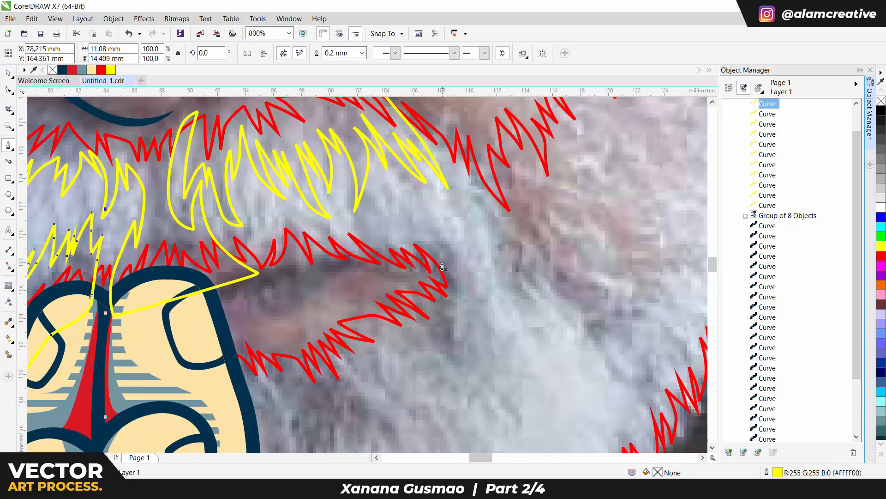
Step: Start a new beard shape at the right corner of the mouth, tracing a curve around it and spikes down the cheek
drag(444, 267, 436, 316)
drag(374, 336, 418, 323)
drag(381, 259, 418, 292)
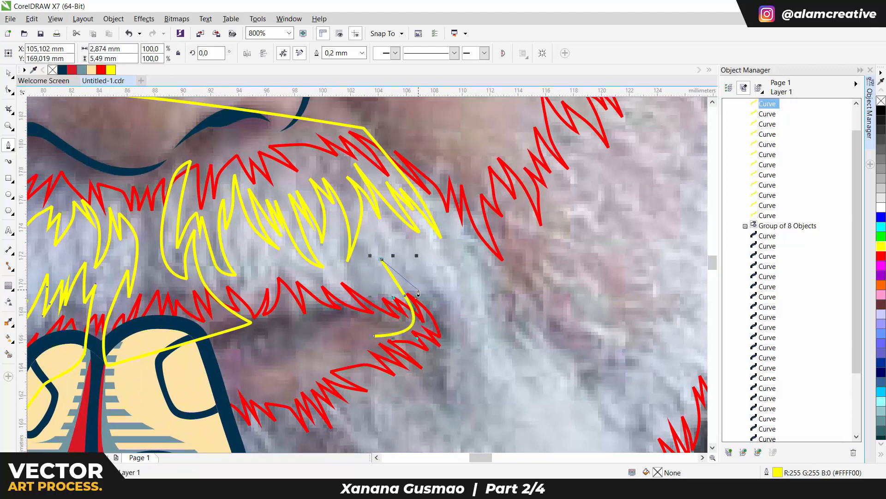
drag(453, 317, 461, 334)
click(469, 369)
click(467, 335)
click(459, 309)
drag(485, 370, 379, 217)
click(381, 221)
Step: Try to trace a long lower tip on the beard shape below the right mouth corner
click(409, 279)
click(384, 244)
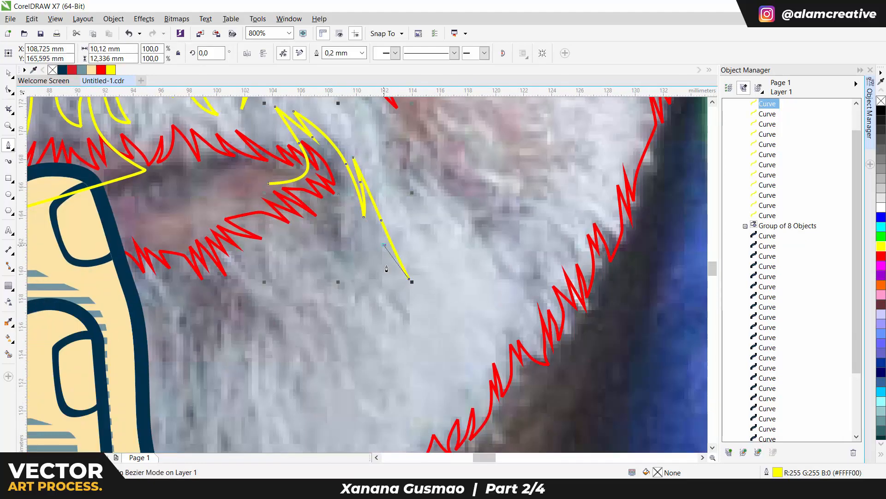
key(ctrl+z)
key(ctrl+z)
key(ctrl+z)
key(ctrl+z)
key(ctrl+z)
Step: Trace the beard shape's lower tip below the right mouth corner and continue it leftward with jagged spikes
click(398, 289)
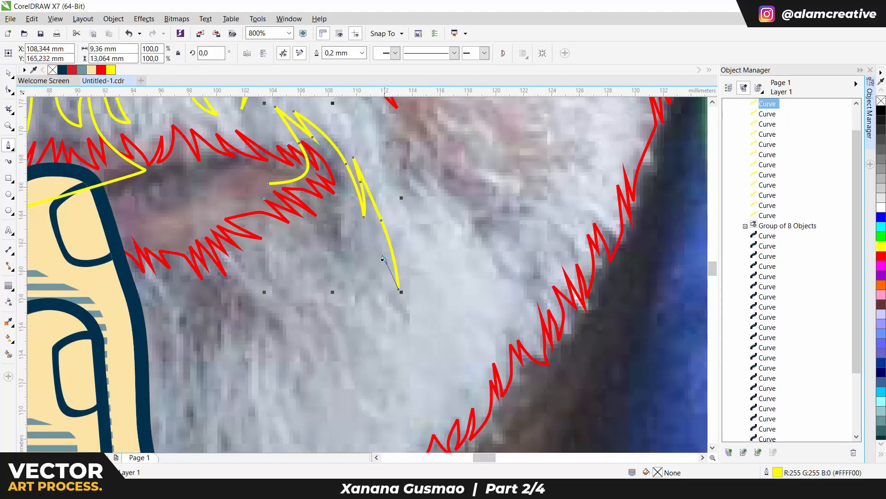
drag(327, 302, 315, 288)
click(299, 267)
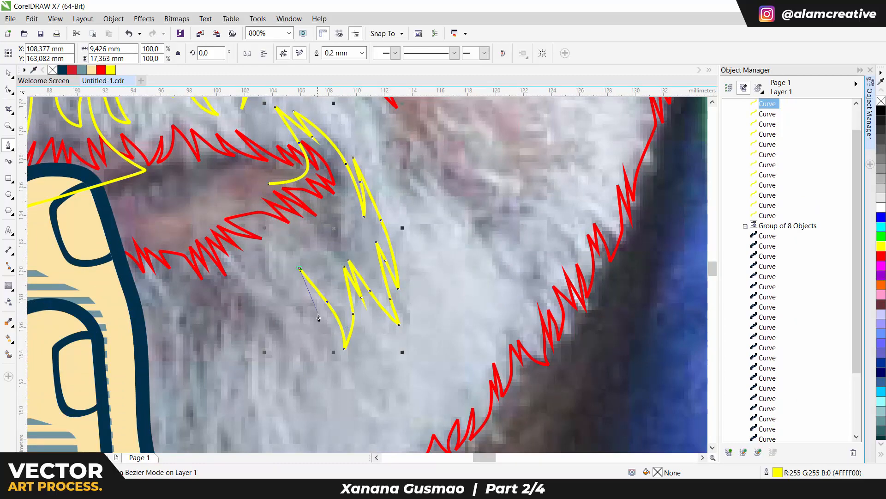
drag(332, 335, 337, 350)
click(336, 379)
click(310, 341)
drag(249, 286, 240, 278)
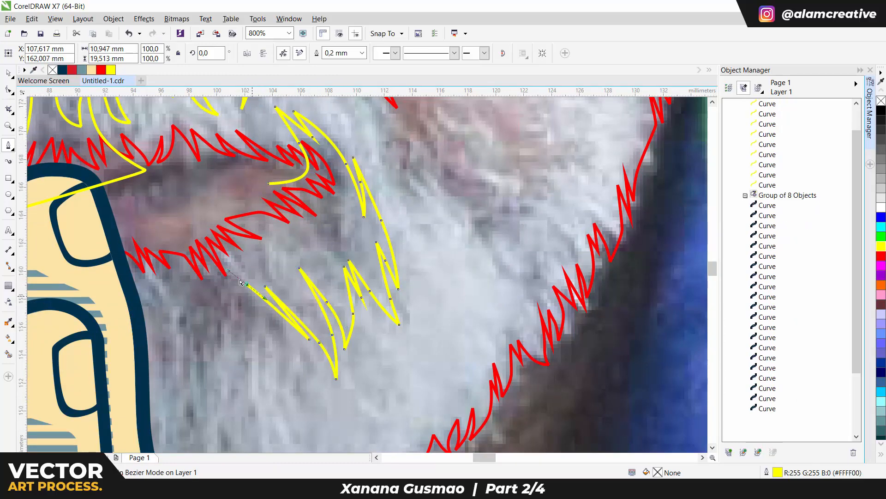
Step: Continue the beard shape's spikes under the lower lip, ending with a long tip beside the right fingers
click(234, 272)
drag(286, 334, 298, 352)
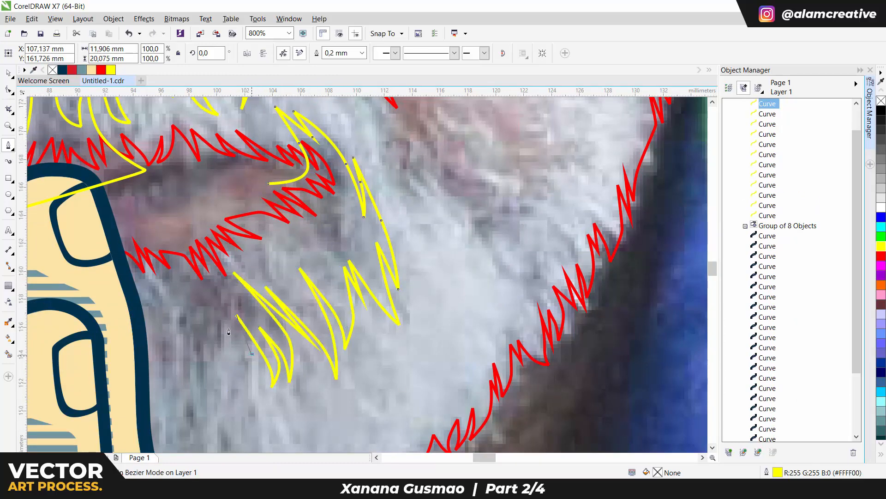
click(225, 325)
drag(226, 327, 320, 184)
drag(330, 225, 329, 241)
click(310, 274)
drag(319, 228, 318, 204)
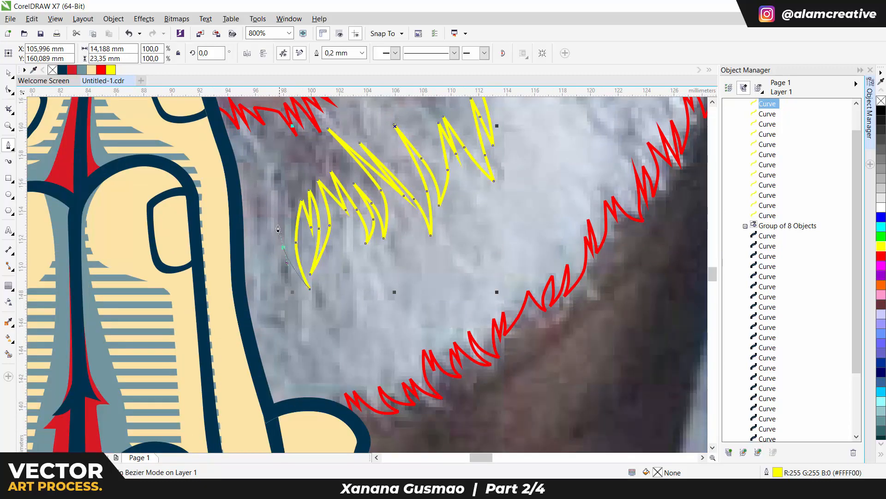
Step: Close the beard shape across the right finger and along the lips, about 21.6 mm wide and 26.1 mm tall
drag(251, 241, 251, 238)
click(248, 228)
drag(247, 226, 232, 182)
click(276, 259)
scroll(231, 162, down, 1)
drag(231, 162, 281, 274)
drag(378, 235, 252, 309)
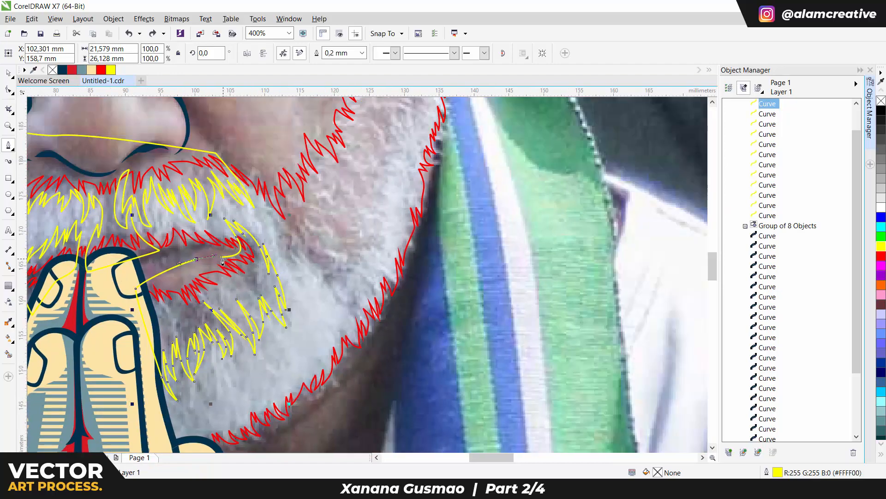
Step: Start a new cheek shape at the moustache's outer right end, tracing its first downward spikes toward the beard
scroll(282, 247, up, 1)
click(285, 231)
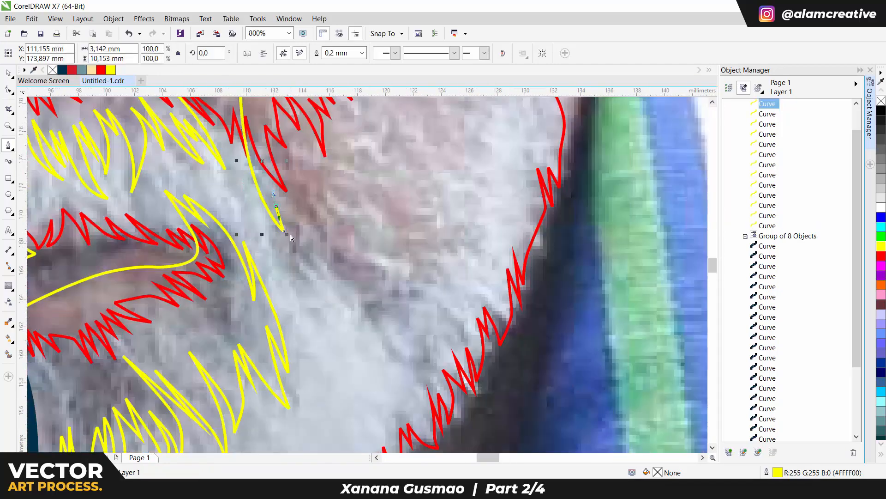
key(ctrl+z)
drag(240, 118, 244, 171)
click(288, 219)
click(315, 305)
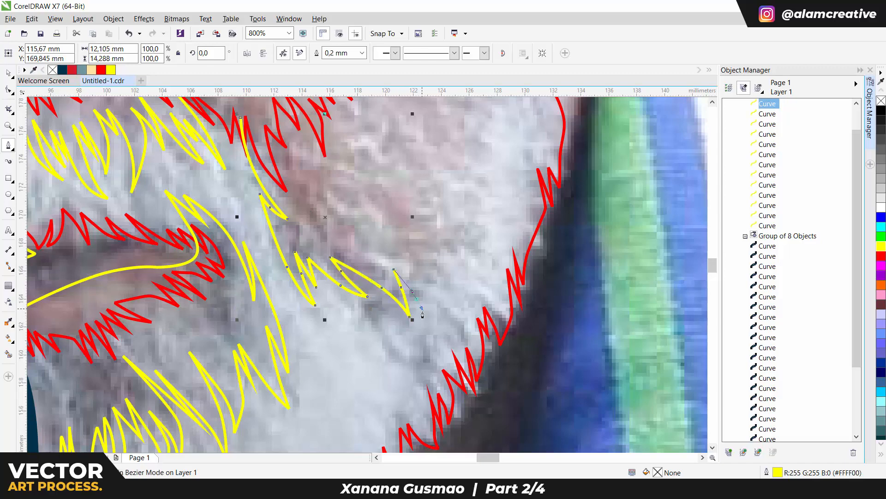
Step: Trace the cheek shape's spikes rightward and up across the lower right cheek beard
click(439, 281)
drag(428, 256, 424, 298)
click(422, 292)
click(437, 314)
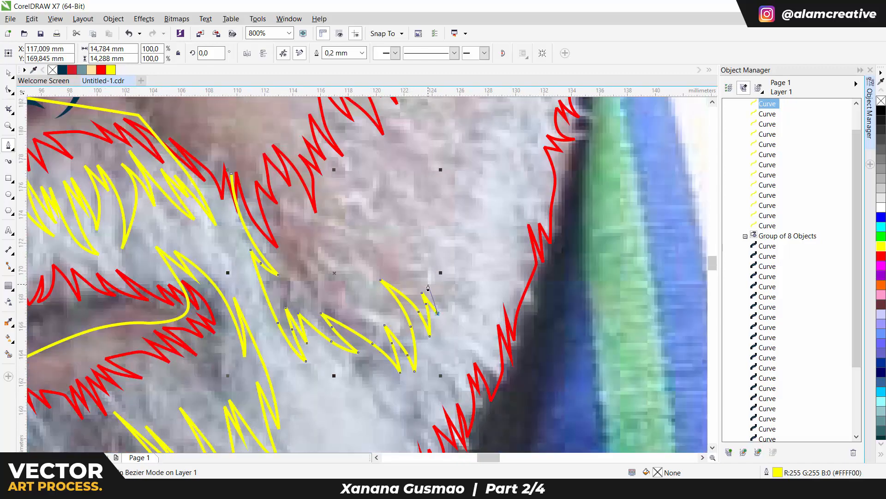
drag(451, 264, 449, 263)
click(413, 207)
click(447, 245)
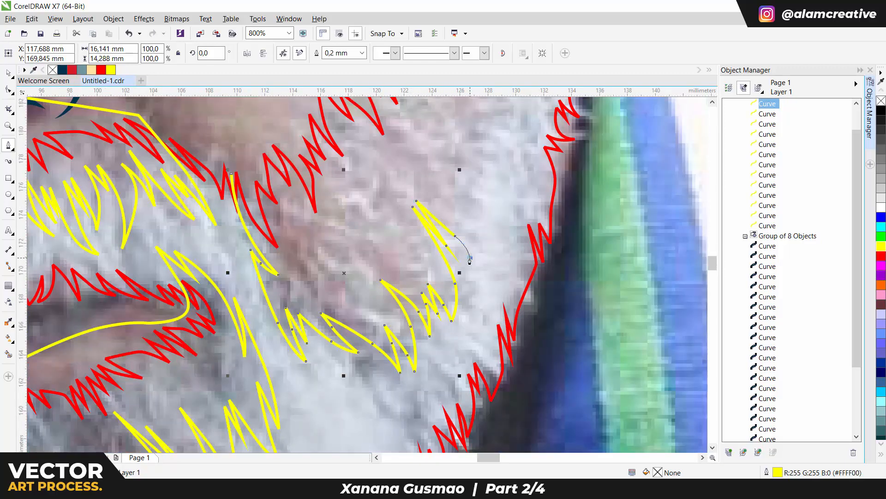
Step: Continue the cheek shape with short spikes up the middle of the right cheek beard
click(464, 213)
click(438, 183)
drag(467, 195, 391, 314)
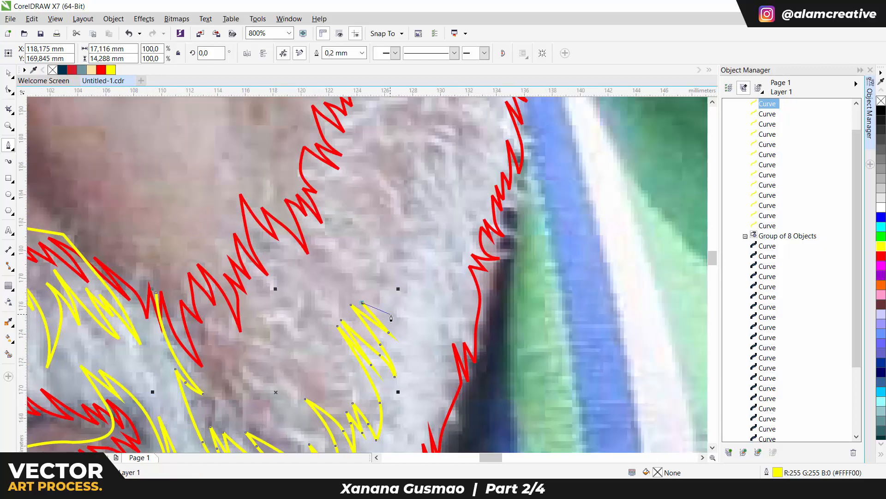
drag(405, 310, 386, 388)
click(385, 253)
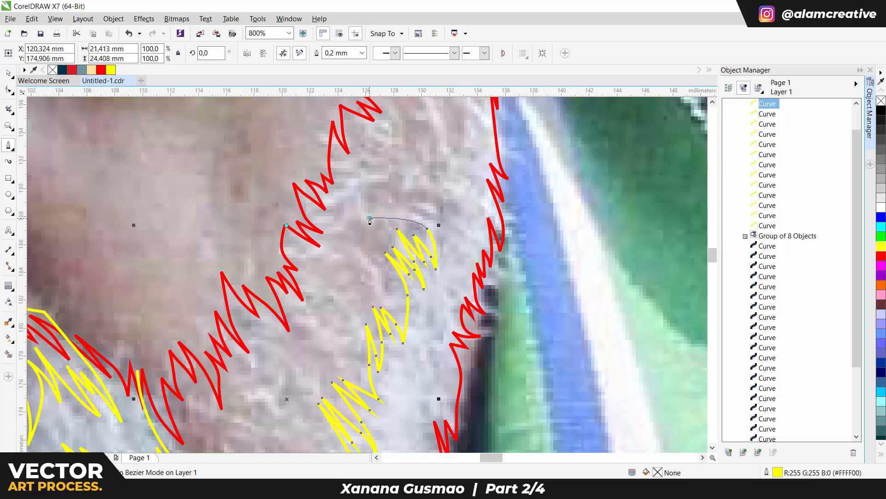
click(459, 228)
drag(449, 203, 459, 287)
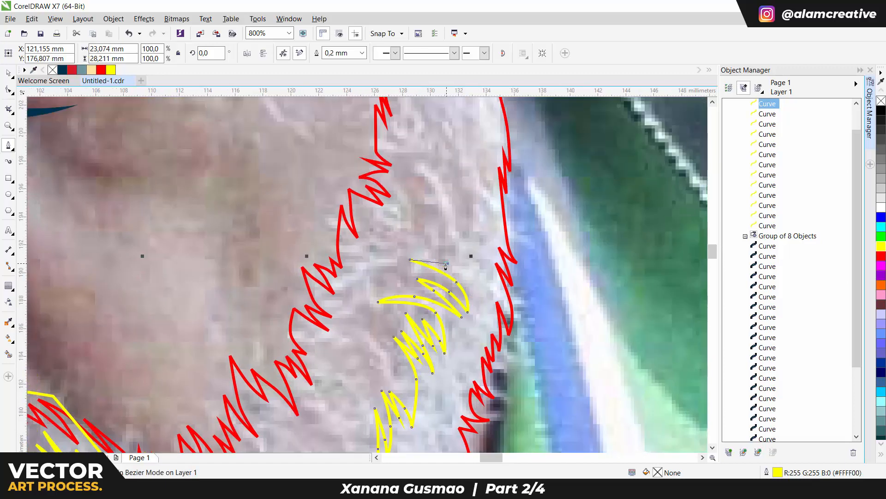
Step: Trace long curved spikes of the cheek shape up the upper beard toward the right sideburn
click(446, 262)
click(466, 252)
drag(449, 205, 460, 218)
click(470, 254)
drag(465, 203, 517, 300)
click(438, 152)
click(463, 178)
click(445, 146)
click(464, 169)
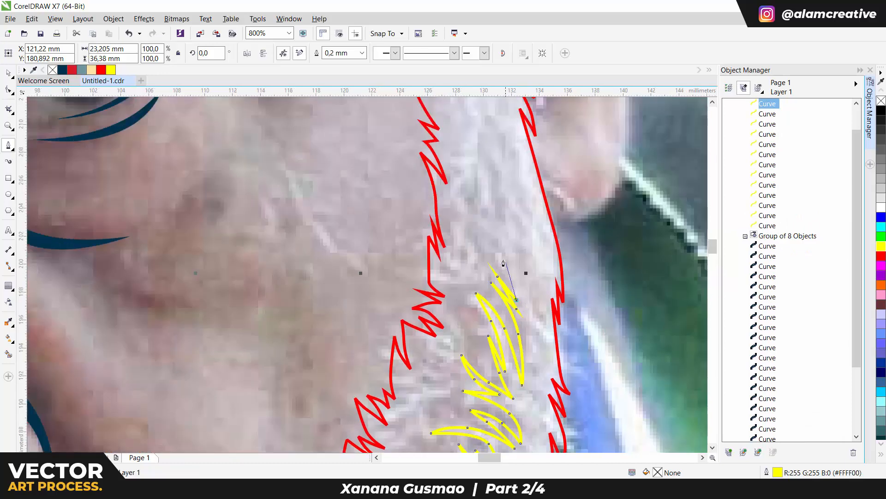
Step: Extend the cheek shape with narrow spikes up along the right sideburn beside the ear
drag(513, 236, 514, 283)
click(493, 237)
drag(511, 268, 545, 364)
click(512, 260)
click(495, 229)
click(515, 255)
drag(522, 312, 483, 269)
click(495, 348)
drag(481, 214, 519, 308)
Step: Finish the spikes at the right temple and close the shape down across the cheek, about 23.6 by 65.7 mm
drag(511, 284, 498, 217)
click(498, 255)
click(516, 286)
click(504, 248)
click(525, 275)
click(497, 211)
scroll(410, 144, down, 2)
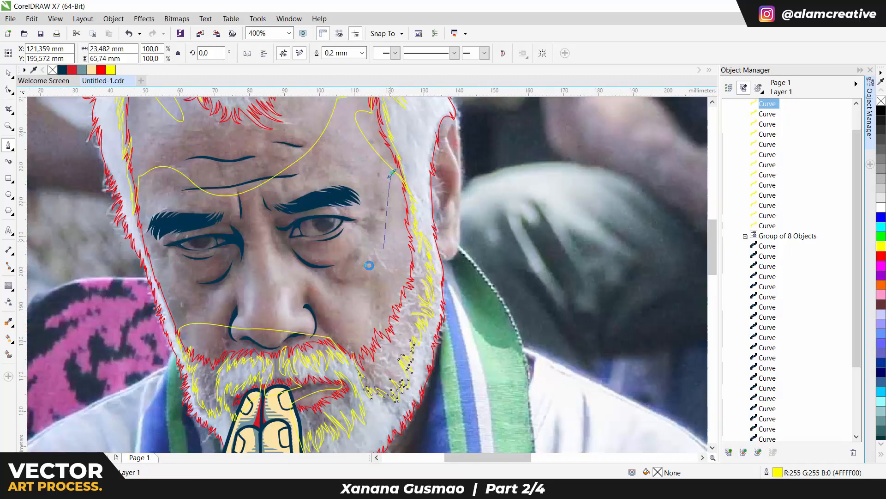
click(354, 357)
scroll(365, 353, down, 2)
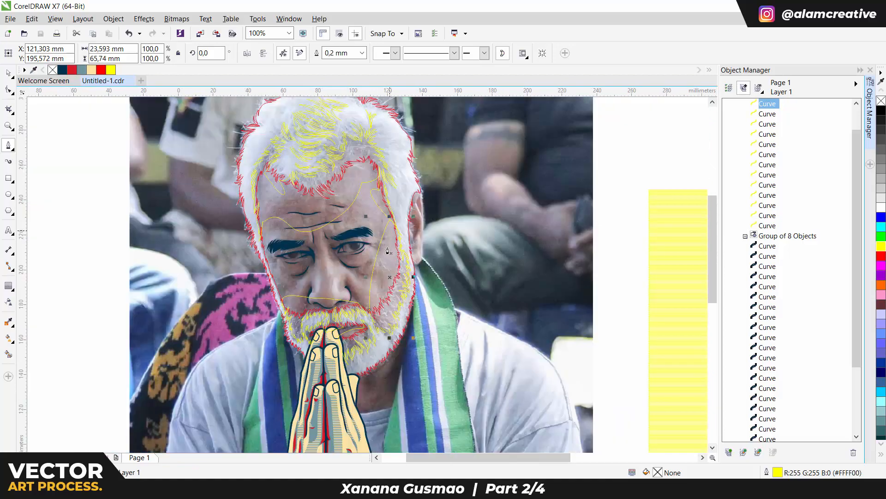
Step: Group the yellow strand shapes, intersect them with the red hair-and-beard outline, and delete the original group
key(space)
shift+click(770, 227)
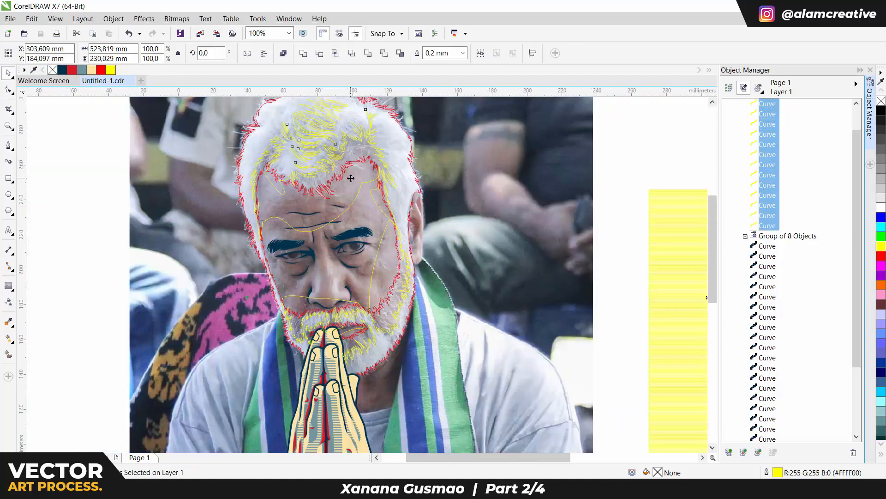
key(ctrl+g)
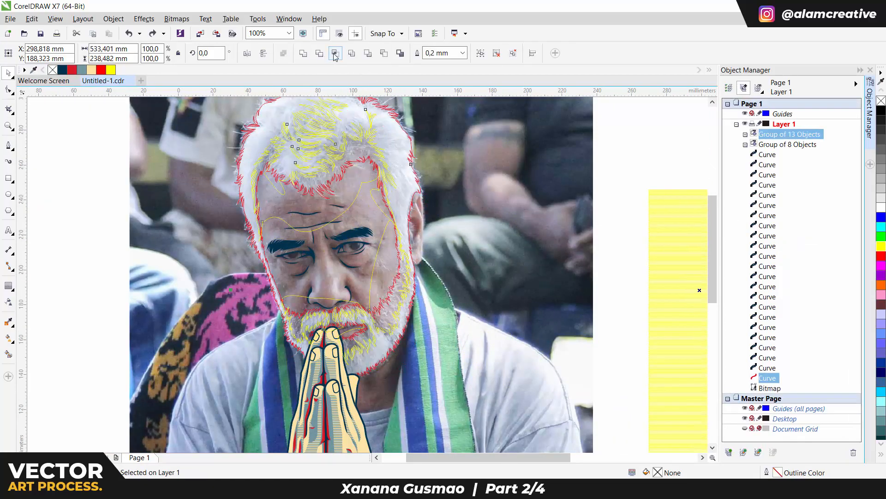
click(335, 53)
click(371, 162)
key(Delete)
Step: Fill the intersected strands grey-blue and the hair-and-beard base cream, and remove the outlines of both
scroll(370, 167, down, 1)
click(362, 157)
click(82, 70)
click(376, 148)
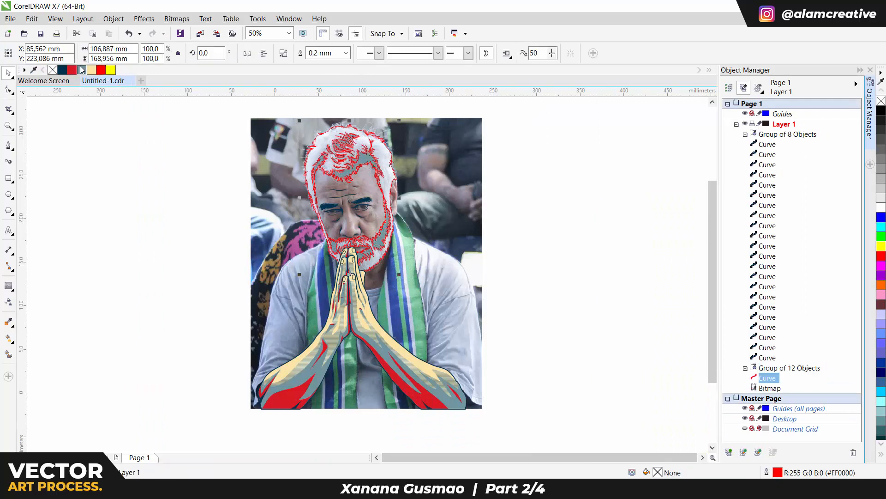
click(92, 69)
shift+click(363, 157)
right_click(53, 70)
Step: Move the reference photo to the left of the artwork, and undo the move
click(444, 171)
drag(444, 171, 183, 171)
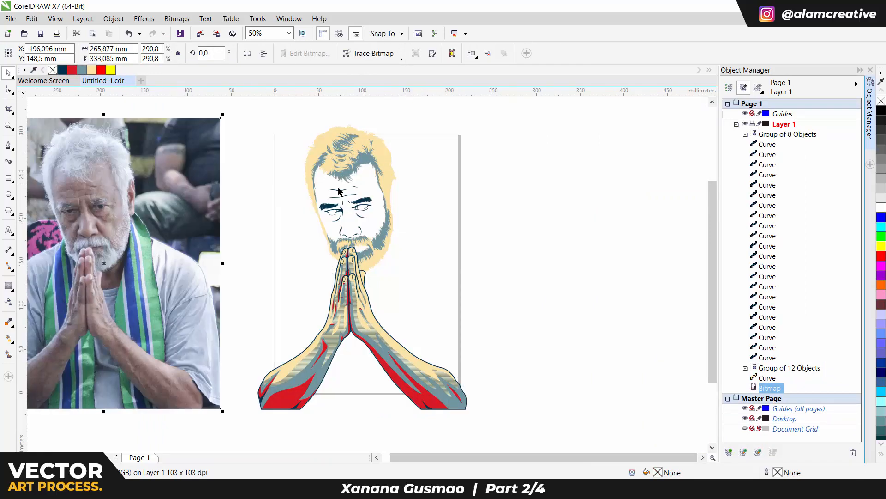
key(ctrl+z)
Step: Start a new shape at the right eye's outer corner, tracing the upper lid line around to the inner corner
scroll(363, 209, up, 3)
key(F5)
scroll(411, 186, up, 1)
click(401, 158)
drag(294, 148, 214, 161)
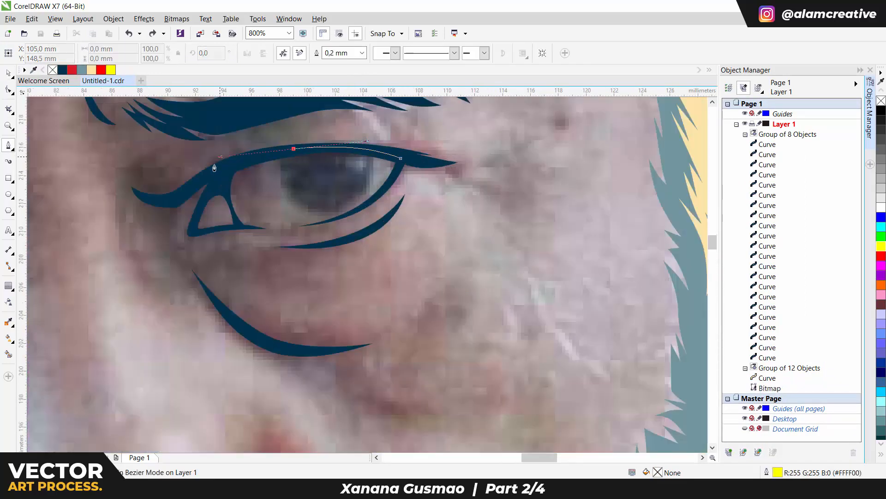
scroll(203, 203, up, 2)
drag(188, 245, 180, 290)
Step: Close the right eye shape along the lower lid, about 14.9 by 6.1 mm, and send it behind the dark linework
click(170, 320)
drag(326, 300, 387, 296)
scroll(387, 298, down, 2)
scroll(508, 302, up, 1)
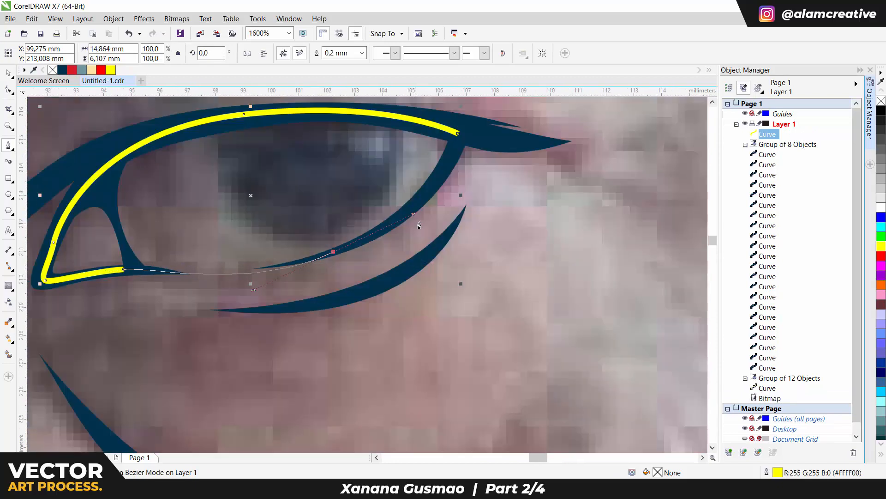
click(333, 252)
click(457, 134)
key(shift+Page_Down)
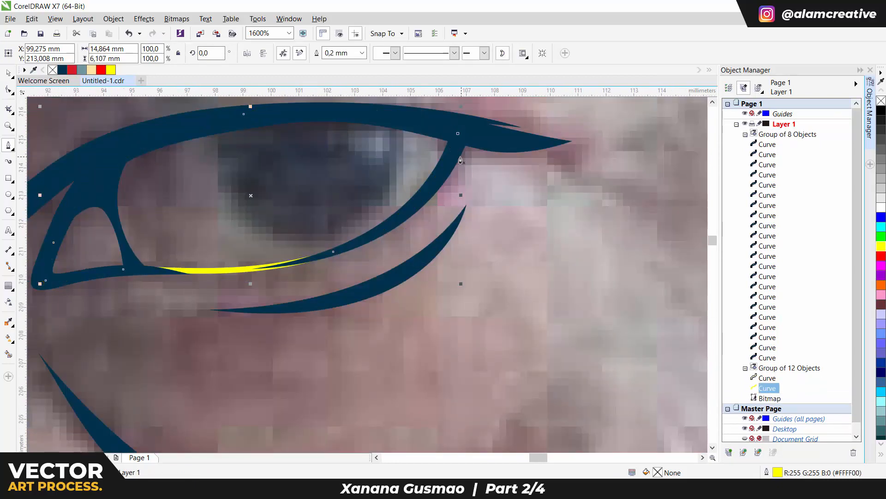
Step: Draw a circle about 6.6 mm in diameter over the right eye's iris and adjust its size and position
click(8, 193)
scroll(221, 161, down, 1)
drag(218, 122, 317, 220)
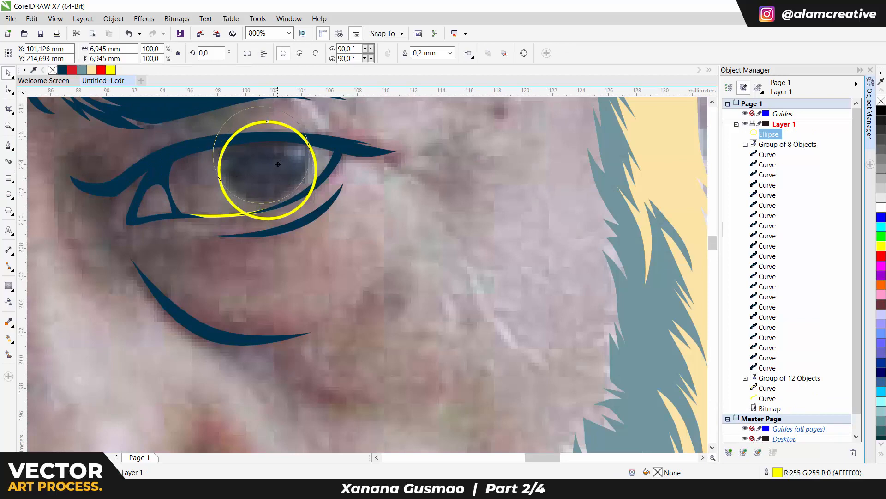
drag(278, 164, 278, 165)
scroll(312, 207, up, 1)
drag(317, 208, 312, 204)
drag(264, 163, 267, 162)
scroll(267, 164, down, 1)
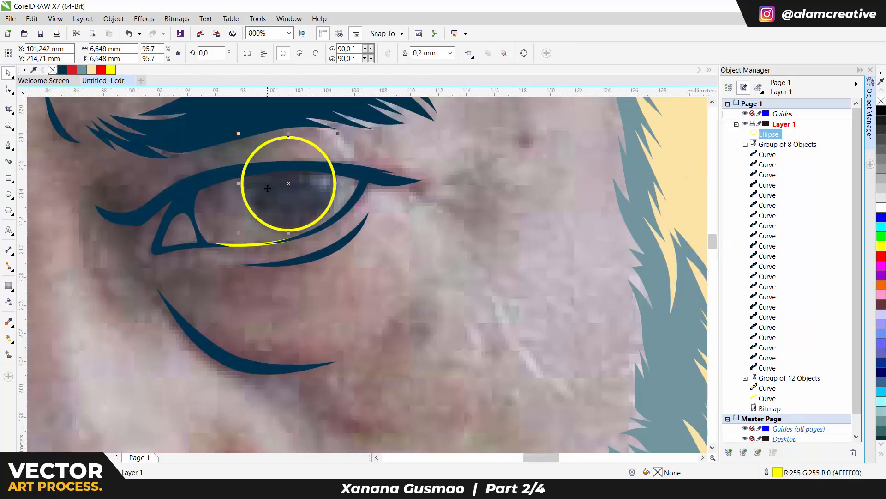
scroll(299, 213, up, 1)
drag(299, 211, 335, 192)
Step: Intersect the iris circle with the right eye shape and delete the original circle
scroll(300, 209, down, 1)
shift+click(236, 196)
click(337, 53)
click(318, 137)
key(Delete)
Step: Draw a small closed highlight at the upper right of the iris, about 1.4 mm wide and 0.75 mm tall
scroll(313, 161, up, 1)
click(301, 173)
drag(339, 173, 336, 169)
click(300, 173)
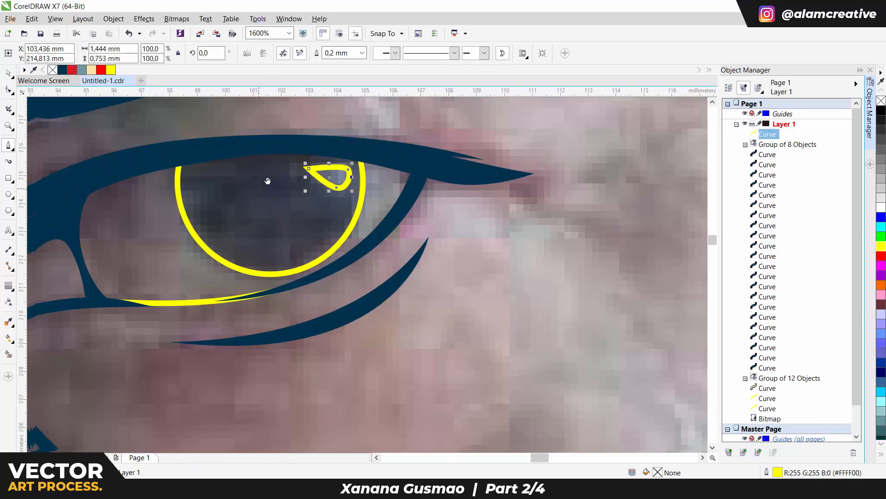
Step: Draw a closed shadow shape over the right eye's upper lid and inner corner, about 22.9 by 9.3 mm
scroll(269, 183, down, 1)
drag(238, 248, 170, 242)
drag(241, 181, 303, 172)
click(342, 195)
drag(363, 177, 325, 152)
drag(213, 155, 131, 166)
drag(103, 280, 223, 294)
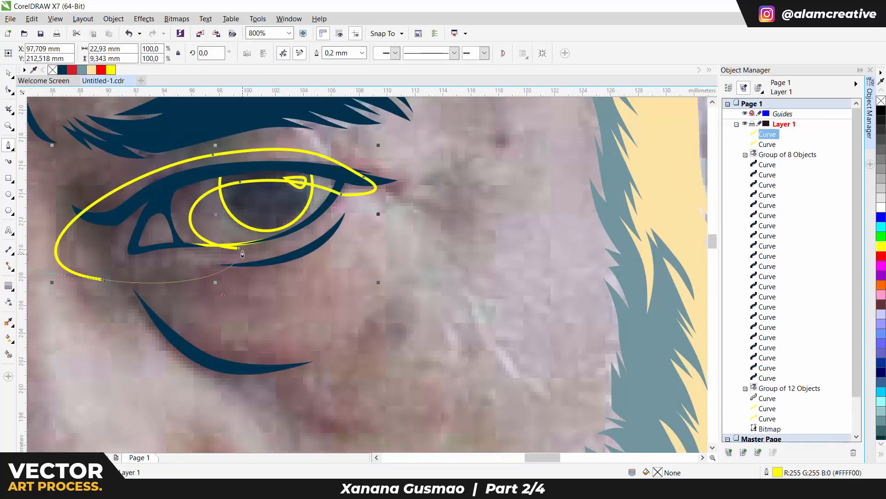
click(238, 248)
Step: Intersect the shadow shape with the right eye shape, fill the result grey-blue, and delete the original shadow shape
key(space)
shift+click(233, 230)
click(337, 53)
click(82, 70)
click(207, 166)
key(Delete)
Step: Fill the right iris dark navy, and the eye shape and its small highlight cream
click(231, 198)
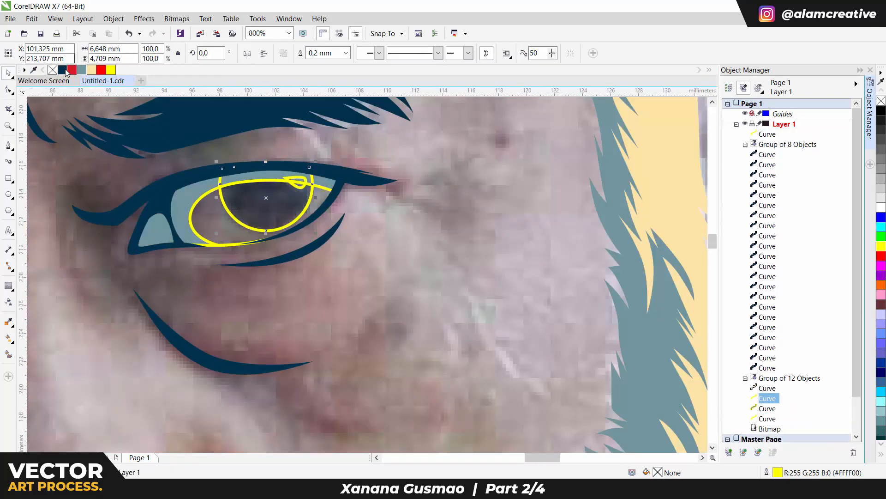
click(64, 70)
click(215, 217)
shift+click(303, 184)
click(92, 70)
Step: Select all parts of the right eye and remove their outlines
scroll(236, 195, down, 1)
drag(332, 259, 171, 168)
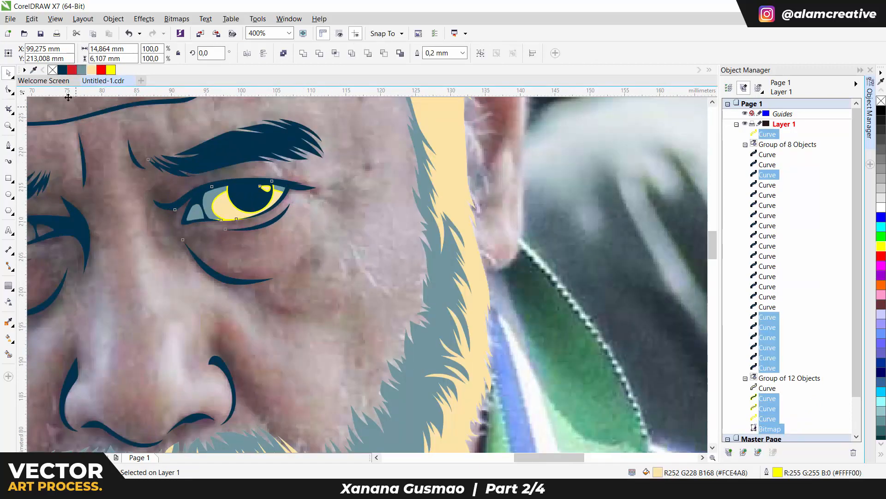
right_click(53, 70)
scroll(162, 166, down, 2)
key(space)
key(ctrl+z)
Step: Start a new shape at the left eye's outer corner, tracing the upper lid to the inner corner and back underneath
scroll(198, 202, up, 3)
click(103, 202)
drag(243, 164, 317, 155)
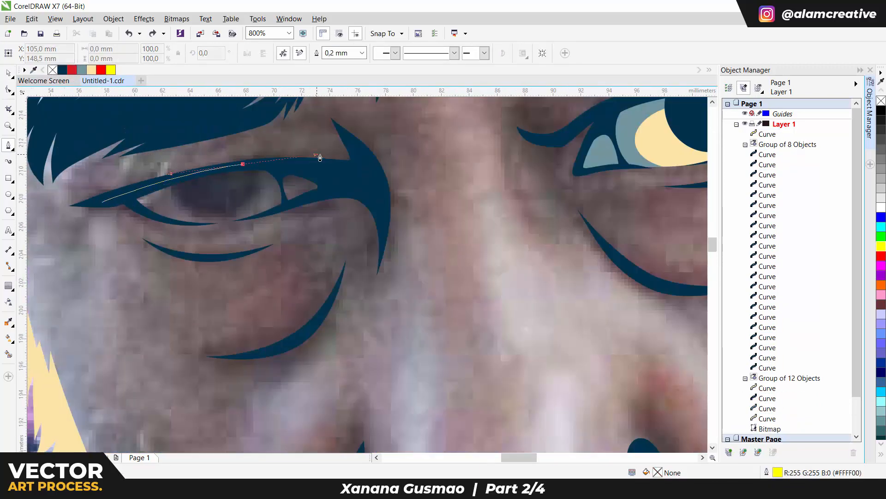
click(338, 185)
click(287, 201)
Step: Close the left eye shape along the lower lid, about 16.9 by 4.4 mm, and send it behind the dark linework
scroll(156, 249, up, 2)
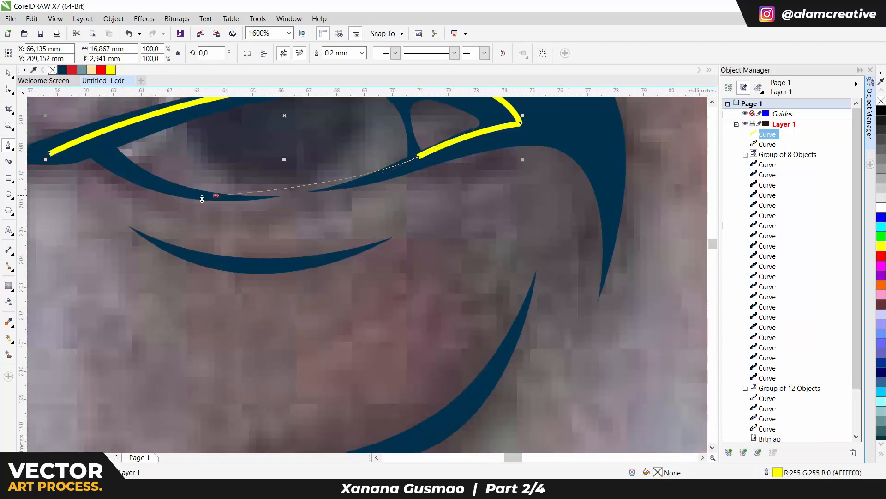
drag(202, 195, 124, 183)
click(93, 146)
click(49, 153)
key(space)
key(shift+Page_Down)
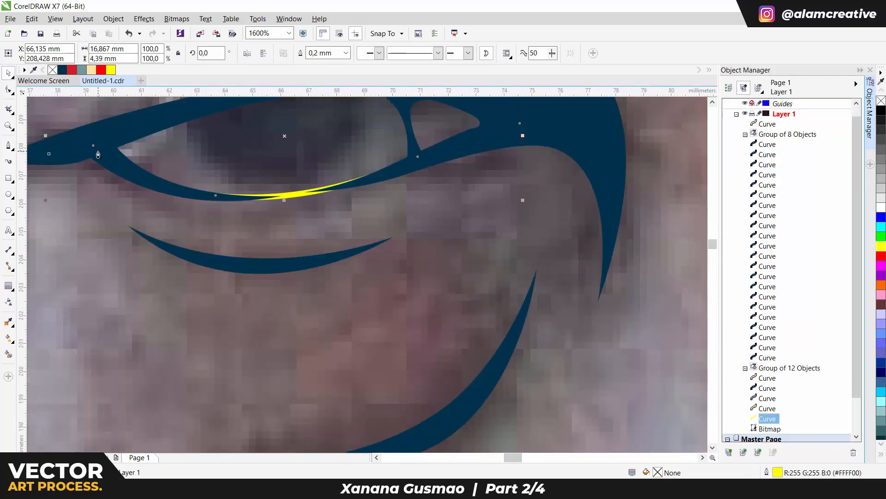
Step: Draw a circle about 6 mm across over the left eye's iris
click(9, 195)
scroll(171, 273, down, 1)
mouse_move(172, 148)
mouse_down()
mouse_move(257, 232)
mouse_move(242, 200)
mouse_up()
key(space)
scroll(235, 209, up, 1)
scroll(291, 165, down, 1)
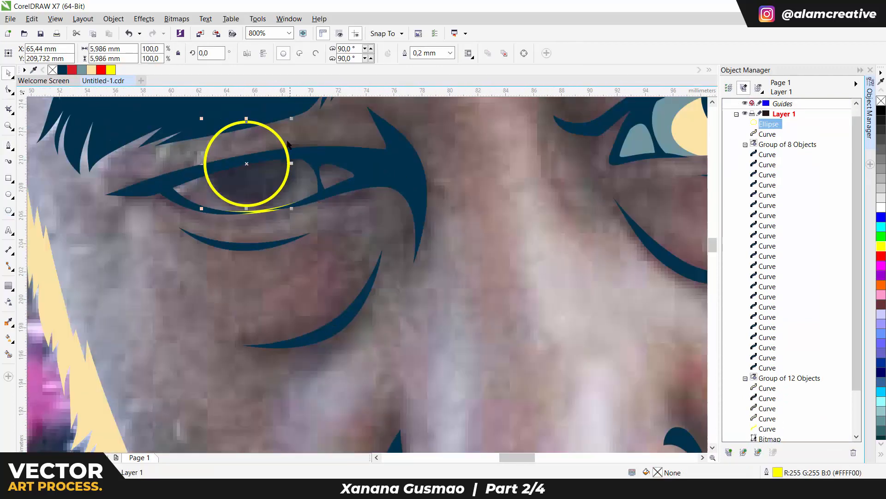
drag(301, 111, 304, 109)
drag(277, 185, 276, 186)
scroll(38, 222, down, 1)
Step: Intersect the circle with the left eye shape to form the iris, and delete the original circle
drag(159, 205, 409, 173)
key(ctrl+z)
scroll(137, 205, up, 2)
mouse_move(190, 199)
mouse_down()
mouse_move(208, 208)
mouse_move(318, 207)
mouse_up()
shift+click(286, 194)
click(336, 54)
click(241, 195)
key(Delete)
Step: Draw a closed curved shape about 26.2 by 9.6 mm over the upper left eye, its lower edge arching across the iris
scroll(238, 185, down, 1)
click(8, 146)
drag(194, 183, 138, 200)
key(ctrl+z)
drag(209, 226, 288, 213)
drag(217, 176, 154, 189)
click(130, 214)
drag(93, 194, 151, 147)
drag(253, 120, 363, 118)
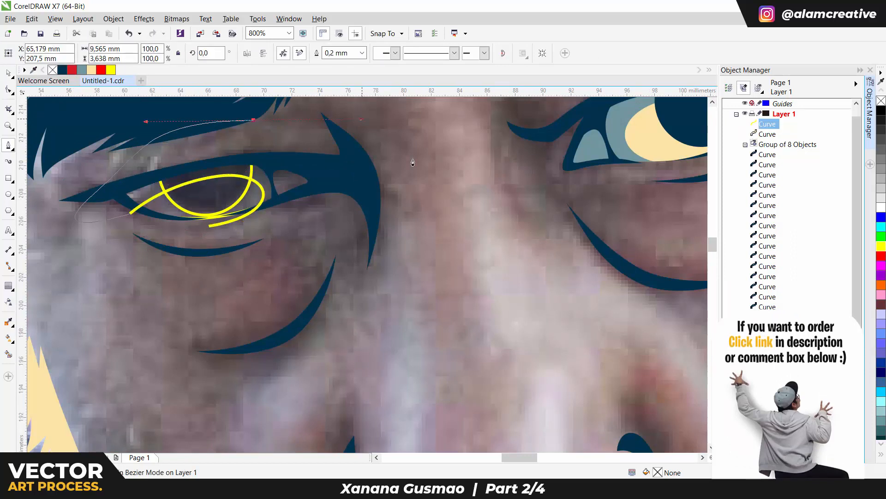
drag(412, 184, 326, 280)
click(210, 225)
Step: Intersect the curved shape with the left eye shape, fill the overlap cream, and delete the drawn helper shape
key(space)
shift+click(252, 200)
click(336, 53)
click(92, 70)
click(301, 196)
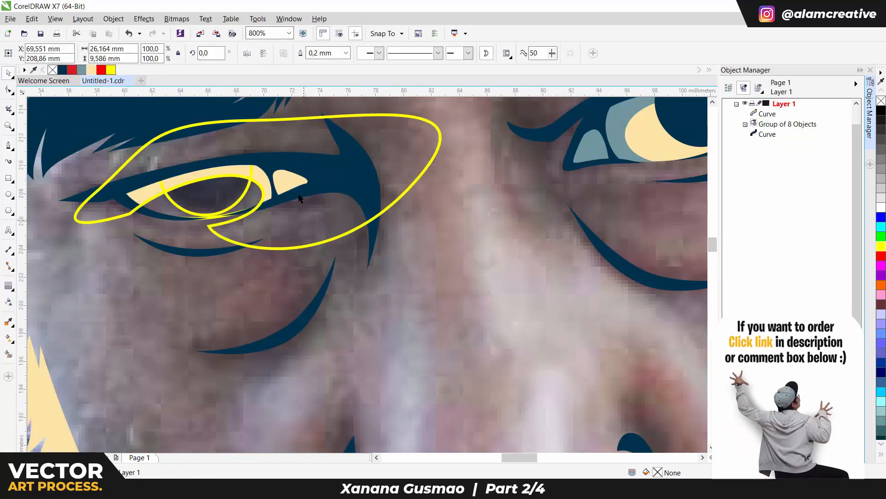
key(Delete)
Step: Fill the left eye's upper band grey-blue, its iris dark navy, and its lower part cream
click(291, 182)
click(82, 69)
key(i)
click(148, 123)
click(229, 180)
key(space)
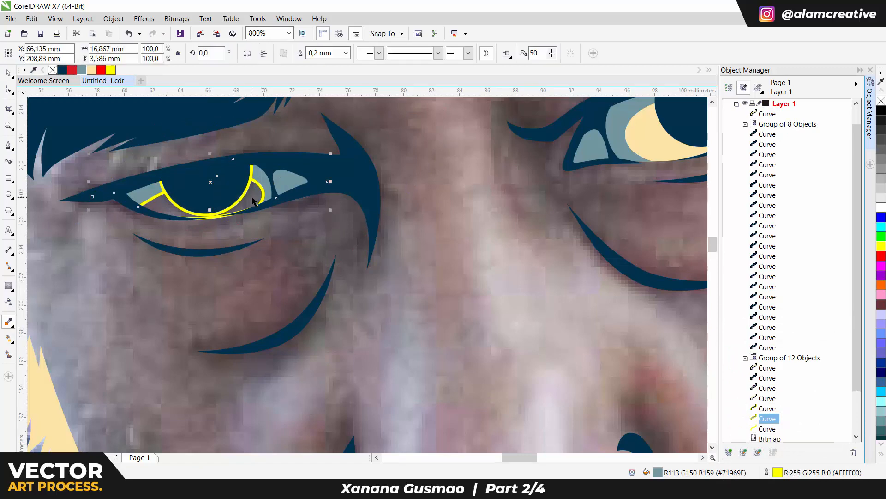
click(253, 197)
click(92, 70)
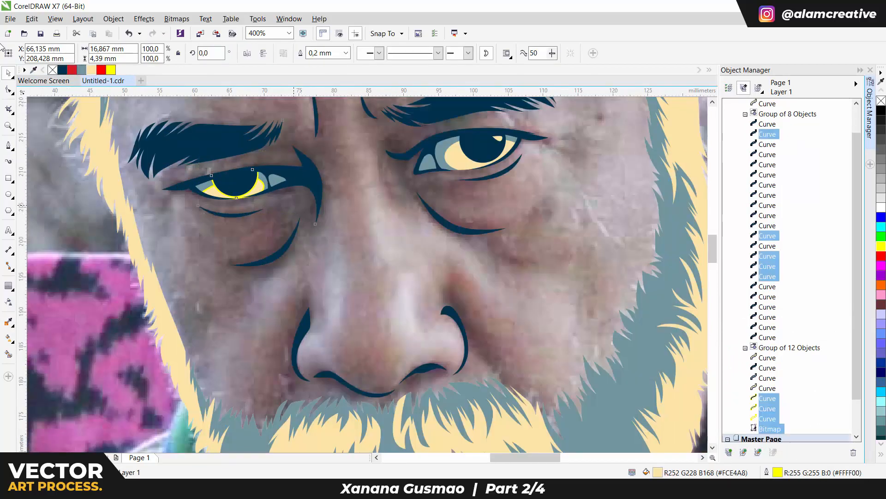
key(Escape)
Step: Trace a thin mouth line about 20.7 by 3.7 mm, send it behind the beard, and fill it dark navy without an outline
scroll(353, 189, down, 5)
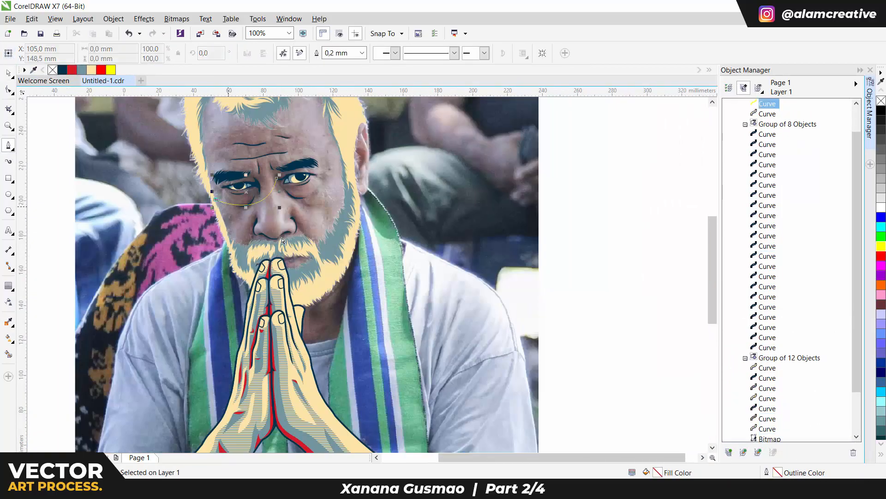
click(9, 145)
scroll(293, 265, up, 5)
drag(452, 218, 409, 215)
mouse_move(221, 252)
mouse_down()
mouse_move(170, 261)
mouse_move(252, 267)
mouse_up()
click(163, 260)
drag(452, 218, 489, 214)
key(space)
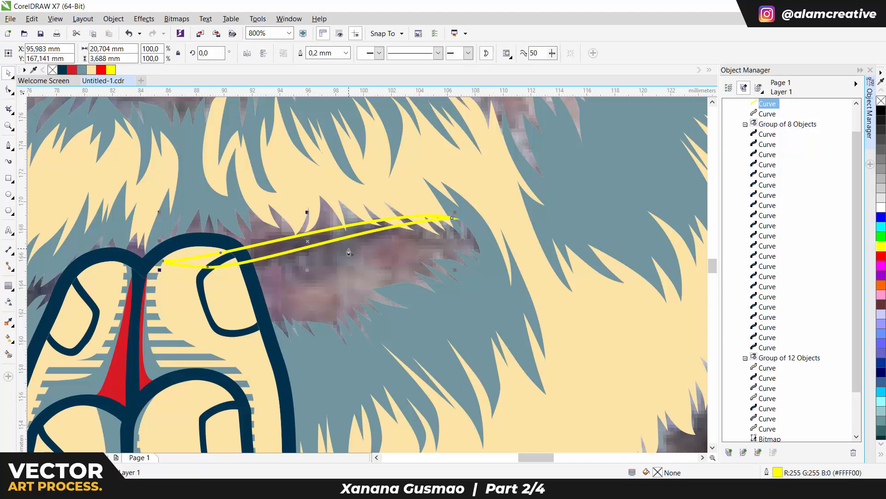
key(shift+Page_Down)
click(62, 70)
Step: Draw a thin shape for the left mouth corner behind the fingertips and join it to the navy mouth line
scroll(397, 257, up, 3)
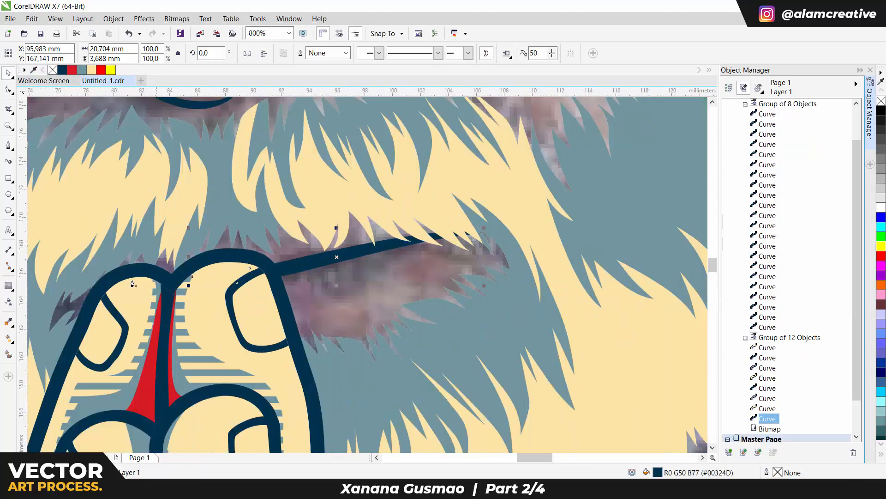
key(p)
mouse_move(55, 304)
mouse_down()
mouse_move(134, 292)
mouse_move(58, 309)
mouse_up()
key(ctrl+z)
click(54, 314)
click(160, 293)
key(space)
shift+click(311, 259)
click(287, 53)
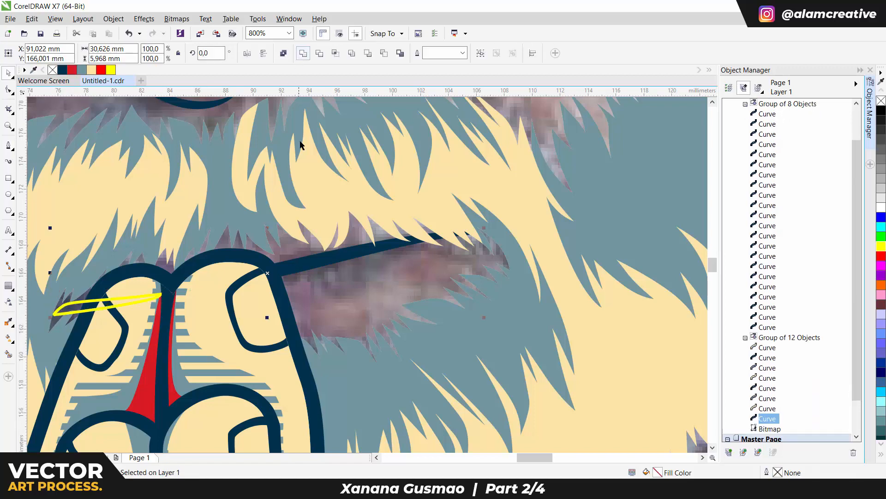
Step: Start a lips shape at the left mouth corner and trace it above the fingertips and along the upper lip
key(space)
drag(125, 348, 98, 334)
click(60, 315)
click(53, 315)
drag(93, 277, 116, 258)
scroll(204, 242, down, 1)
scroll(312, 239, up, 1)
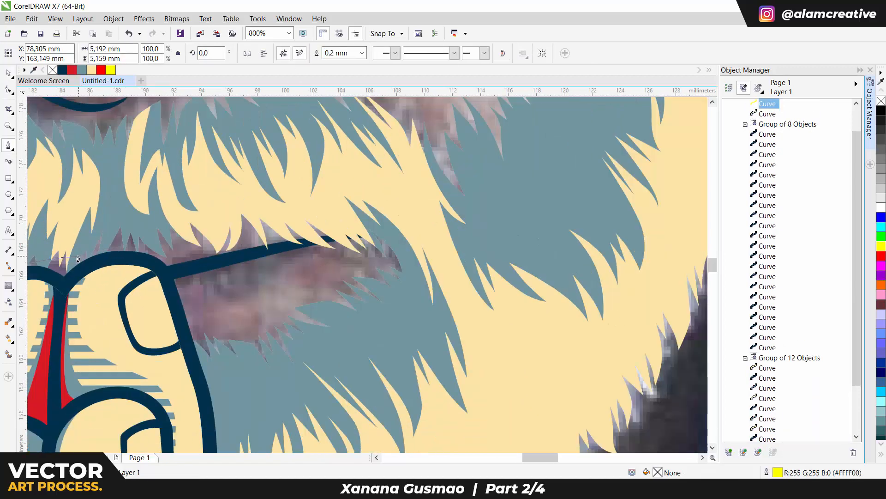
scroll(379, 203, down, 1)
scroll(198, 231, up, 1)
click(307, 216)
drag(409, 183, 445, 180)
scroll(516, 183, down, 1)
scroll(642, 178, up, 1)
click(424, 205)
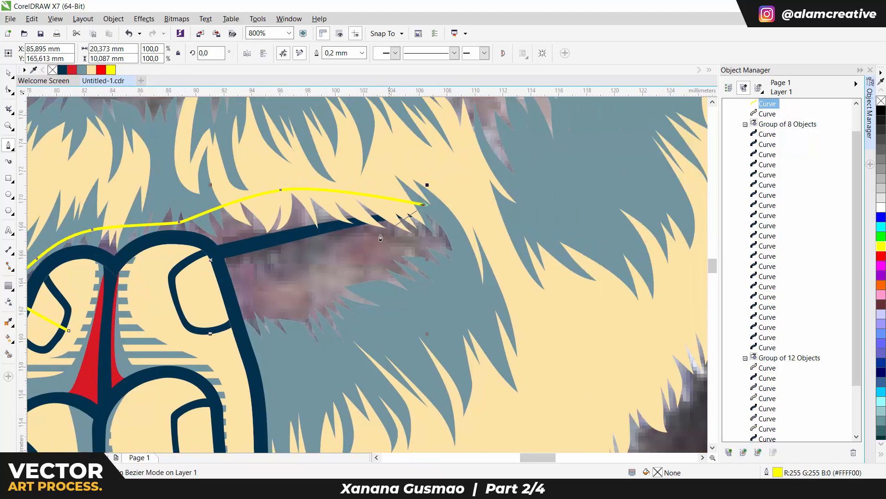
drag(211, 313, 126, 322)
key(ctrl+z)
key(ctrl+z)
key(ctrl+z)
Step: Close the lips shape through the right mouth corner and lower lip, about 31.8 by 10.2 mm, and send it behind the beard and hands
click(440, 210)
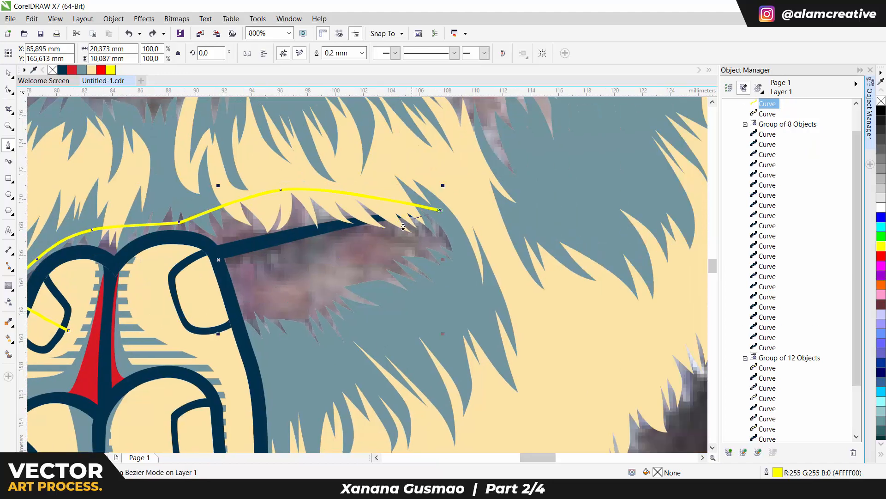
drag(374, 232, 342, 252)
drag(305, 286, 386, 233)
drag(274, 254, 170, 273)
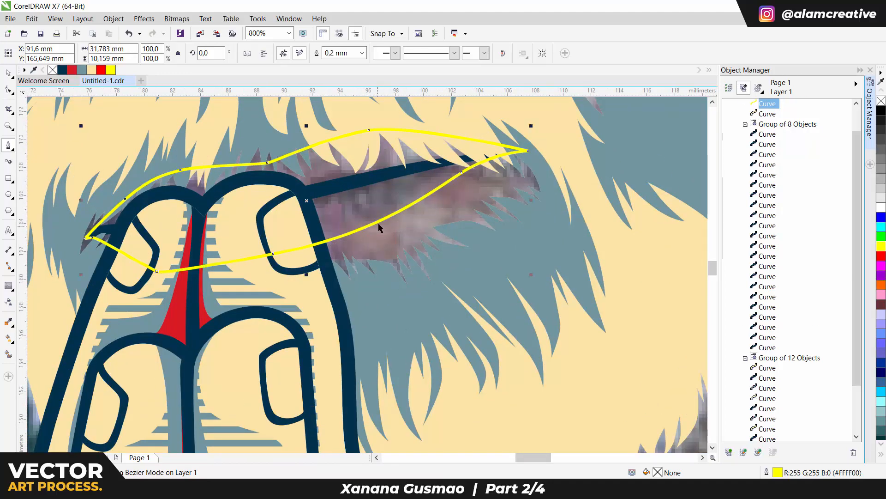
key(shift+Page_Down)
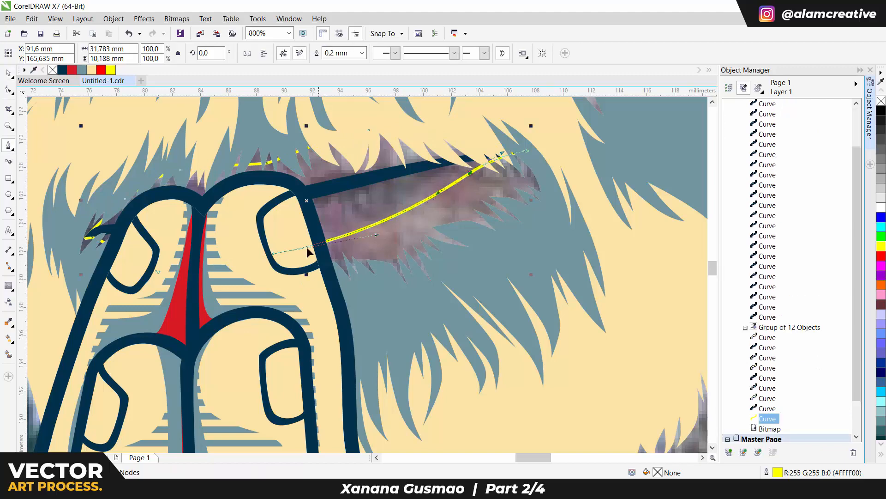
drag(273, 253, 296, 254)
scroll(344, 234, down, 1)
scroll(329, 239, up, 1)
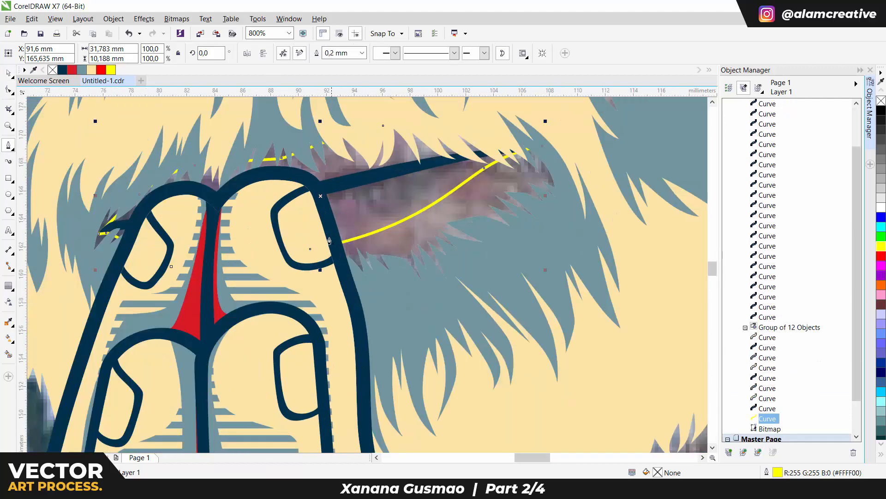
Step: Draw a pointed highlight shape on the lips, extending from the fingertip's nail toward the right mouth corner
mouse_move(397, 203)
mouse_down()
mouse_move(377, 212)
mouse_move(400, 192)
mouse_up()
click(287, 242)
click(284, 226)
click(295, 216)
click(397, 202)
mouse_move(379, 201)
mouse_down()
mouse_move(373, 225)
mouse_move(383, 225)
mouse_up()
Step: Intersect the highlight with the lips shape, fill the overlap cream, and delete the drawn highlight outline
key(space)
shift+click(410, 198)
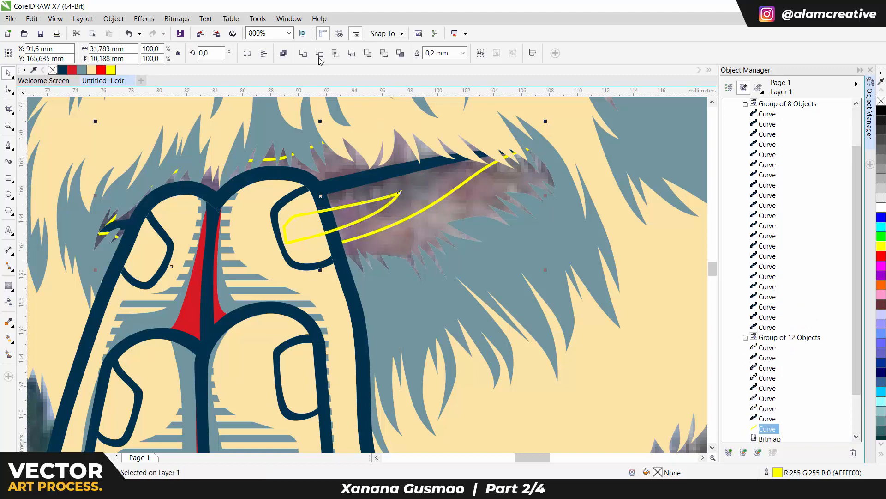
click(319, 55)
click(92, 70)
click(383, 208)
key(Delete)
Step: Fill the lips shape grey-blue and select it together with the cream highlight
click(383, 209)
click(413, 181)
click(81, 69)
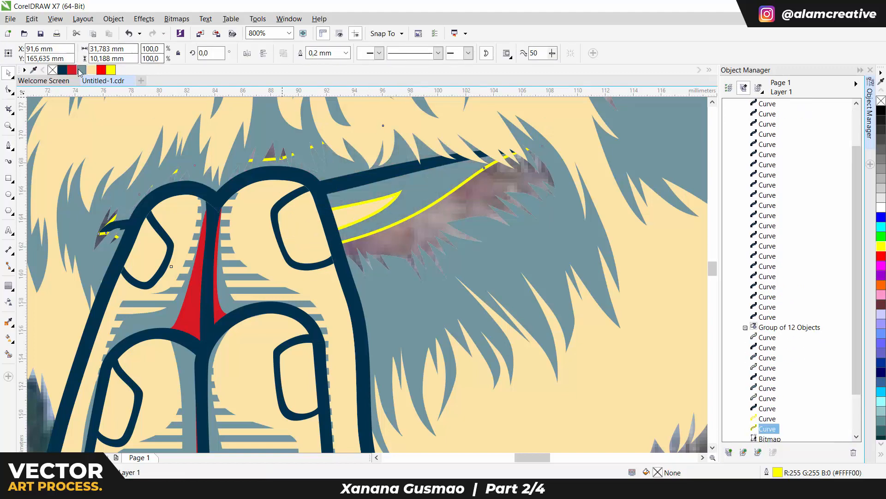
shift+click(356, 210)
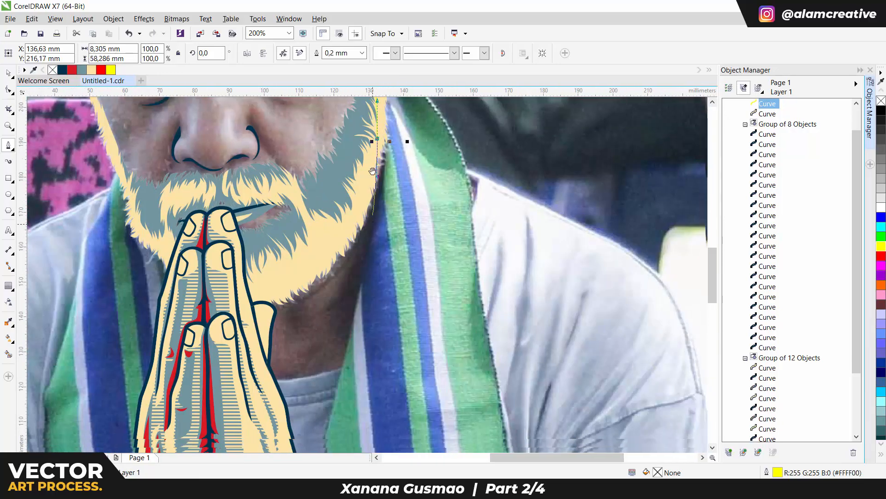
Step: Continue the head outline from the ear down the neck's right edge and along the shirt collar to behind the hands
scroll(383, 153, down, 3)
click(368, 183)
click(344, 294)
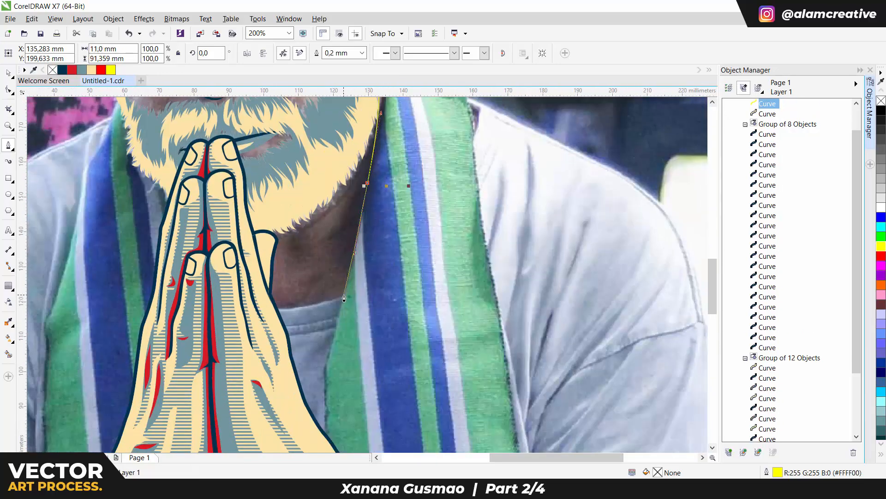
scroll(269, 309, up, 2)
drag(266, 305, 226, 297)
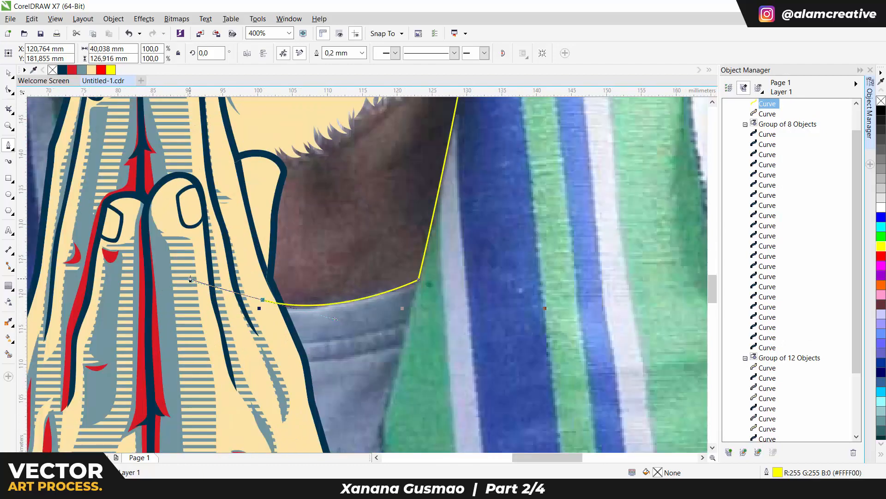
key(ctrl+z)
drag(280, 309, 392, 324)
click(206, 286)
scroll(392, 324, down, 1)
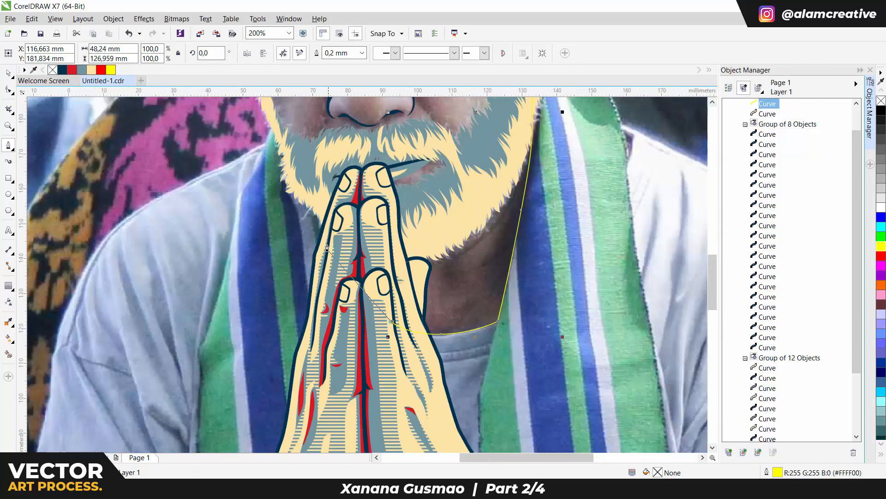
Step: Trace the head outline up the left side of the face and across the hair, closing it at the top of the ear
click(324, 211)
drag(324, 211, 405, 346)
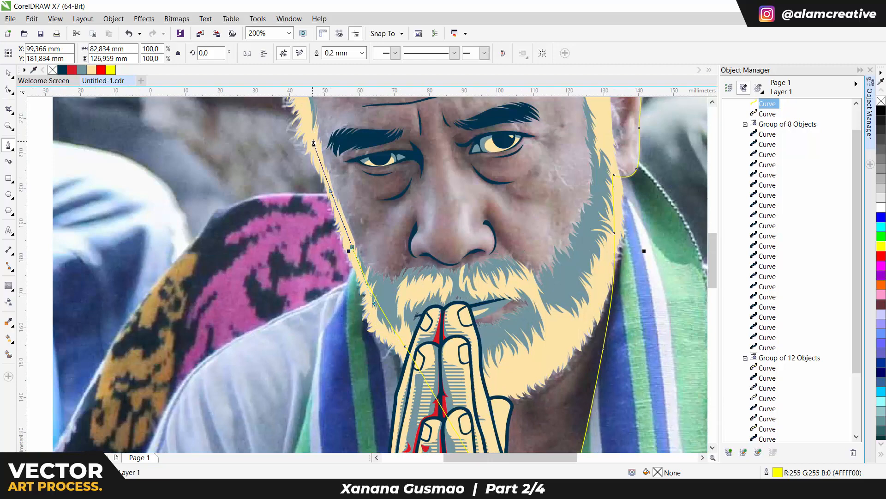
drag(309, 114, 308, 112)
drag(295, 103, 350, 262)
drag(350, 190, 351, 147)
drag(353, 141, 310, 220)
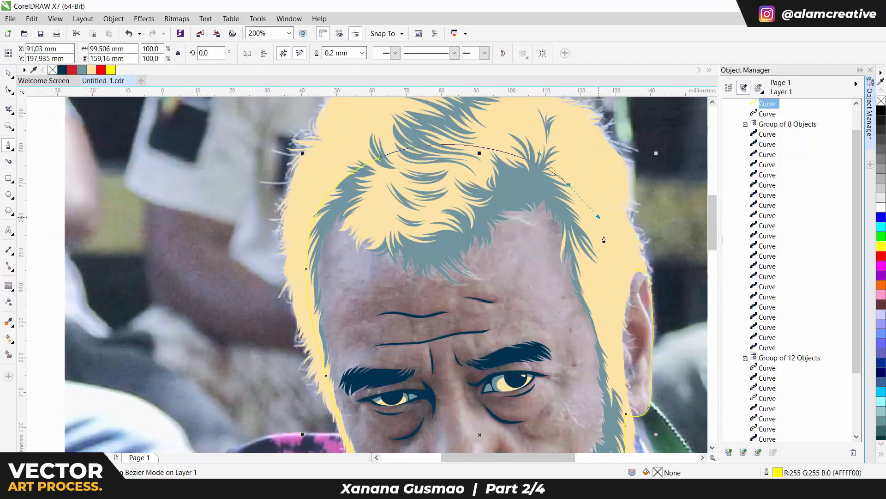
click(633, 271)
Step: Send the head shape, about 99.5 by 162.7 mm, behind the hair and hands, and colour its outline red
scroll(534, 184, down, 1)
key(space)
key(shift+Page_Down)
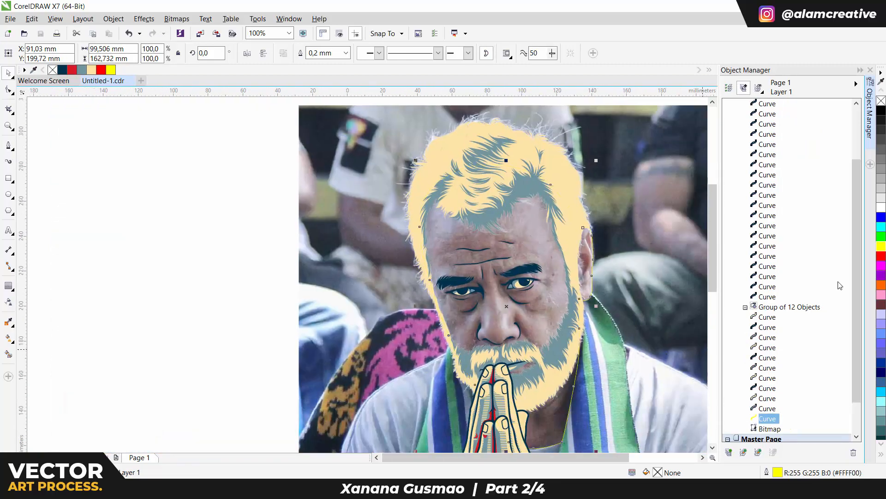
right_click(881, 256)
scroll(577, 333, up, 2)
key(space)
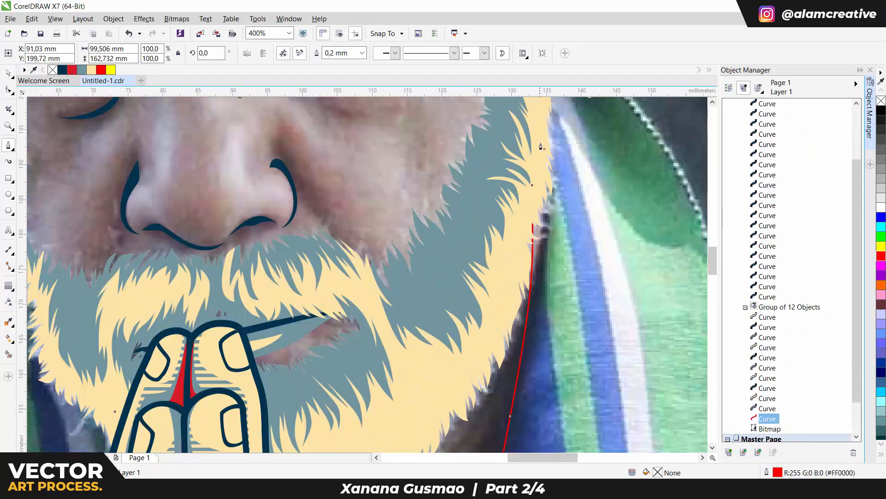
click(501, 380)
drag(546, 167, 546, 167)
key(ctrl+z)
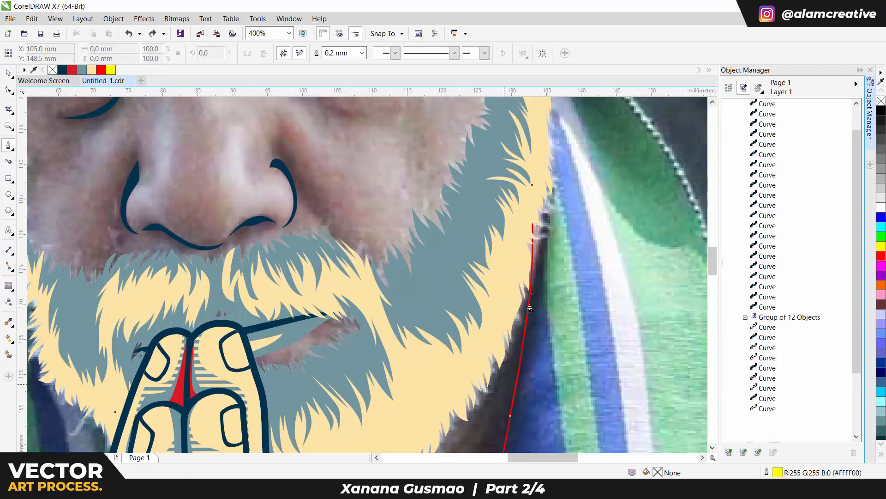
Step: Draw a tall oval along the beard's right edge and weld it to the head shape
click(505, 384)
drag(541, 222, 546, 166)
click(531, 136)
drag(470, 260, 456, 358)
click(505, 384)
key(space)
shift+click(516, 382)
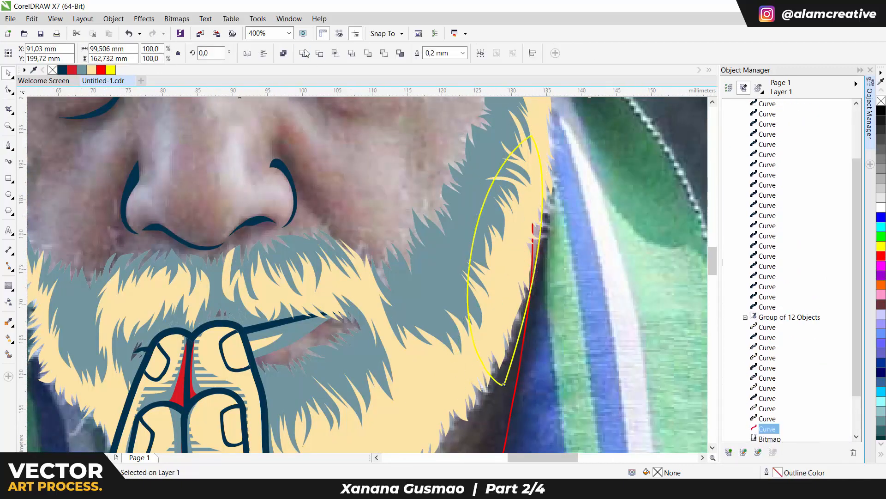
click(318, 53)
Step: Add a one-step 1 mm outside contour to the head shape, break it apart, and colour its outline red
scroll(487, 211, down, 2)
click(8, 286)
click(277, 53)
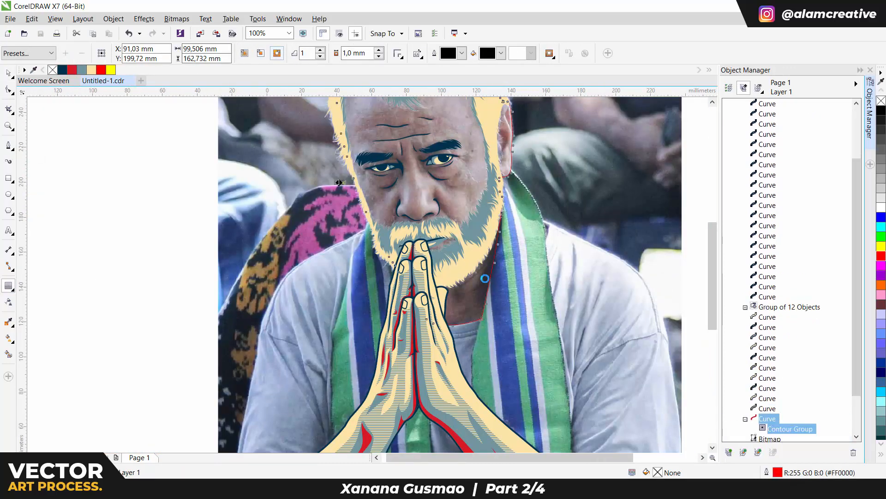
scroll(486, 285, up, 2)
key(ctrl+k)
key(space)
right_click(102, 70)
scroll(504, 256, down, 1)
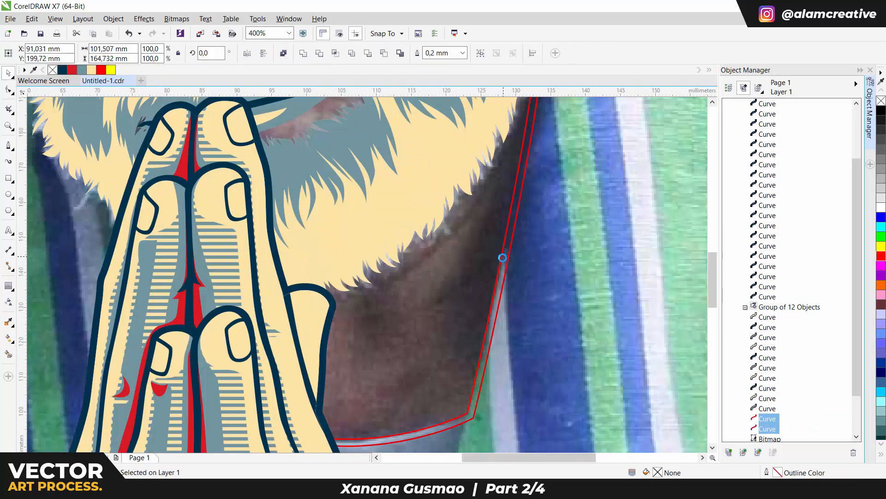
Step: Start a neck shadow shape behind the fingers, tracing along the collar up to a pointed tip at the neck's right edge
key(space)
drag(472, 370, 483, 372)
scroll(486, 318, up, 1)
drag(489, 307, 496, 270)
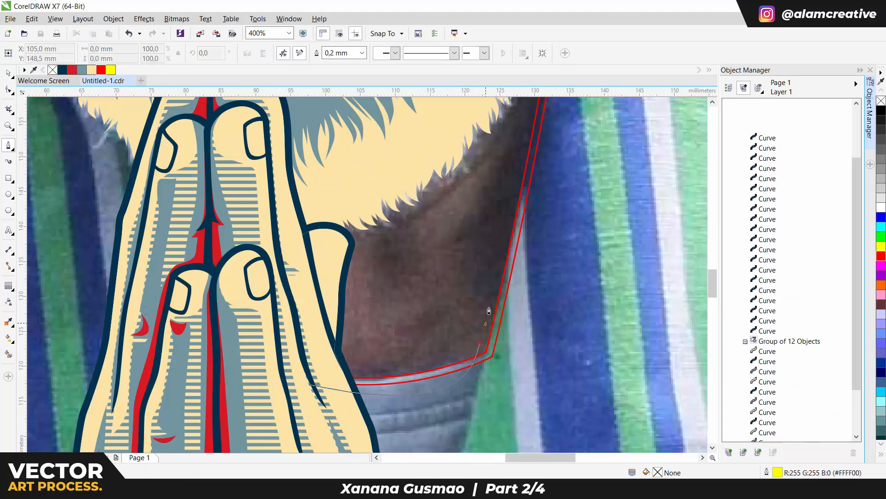
alt+click(488, 307)
drag(449, 364, 434, 377)
Step: Add a second, taller pointed tip to the neck shadow outline, cutting back toward the middle of the neck
drag(477, 270, 478, 269)
drag(471, 277, 458, 344)
key(ctrl+z)
drag(407, 411, 451, 357)
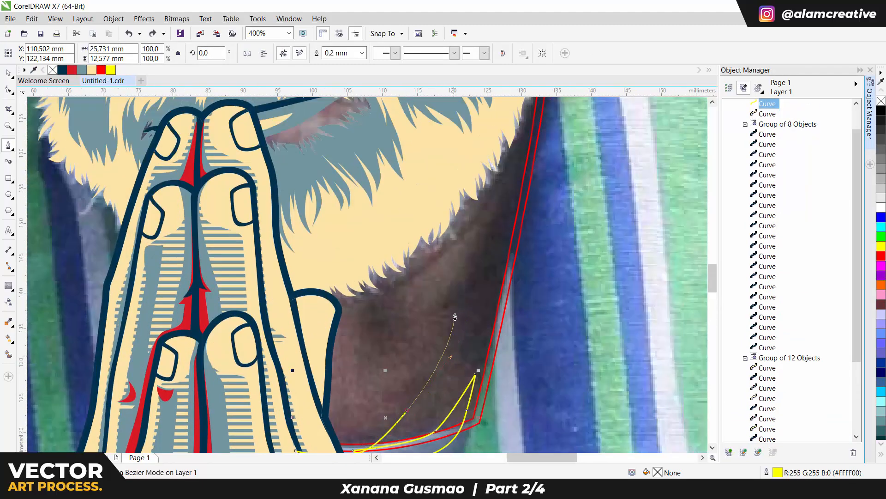
scroll(444, 309, down, 1)
scroll(432, 326, up, 1)
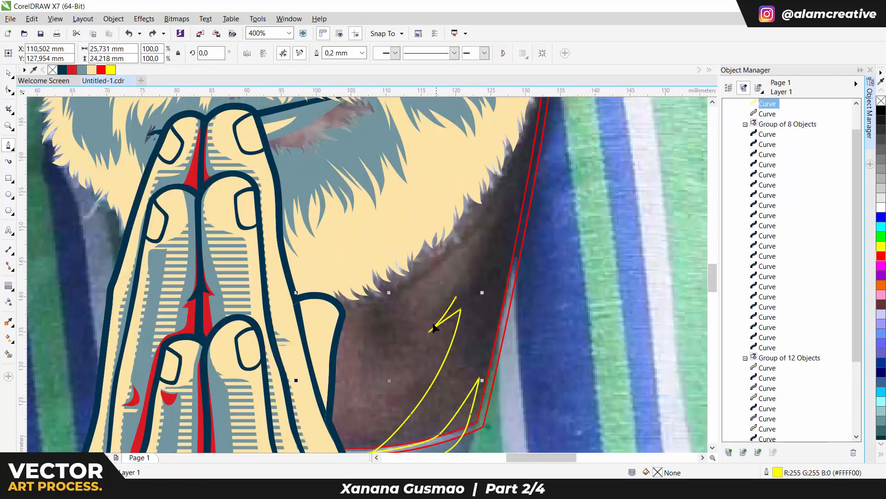
drag(435, 326, 426, 331)
alt+click(435, 326)
Step: Continue the neck shadow outline up behind the beard's right edge toward the ear
drag(480, 263, 487, 243)
drag(491, 226, 463, 308)
drag(480, 208, 484, 186)
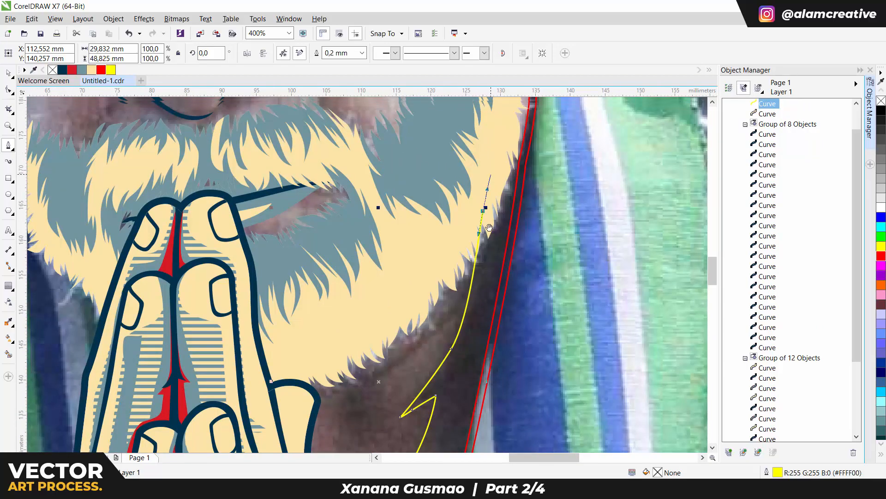
drag(499, 143, 486, 263)
Step: Loop the neck shadow outline around outside the head shape and close it behind the hands, about 44.3 by 86.5 mm
click(522, 143)
scroll(535, 215, down, 1)
drag(543, 272, 546, 300)
drag(518, 375, 540, 256)
drag(539, 339, 476, 385)
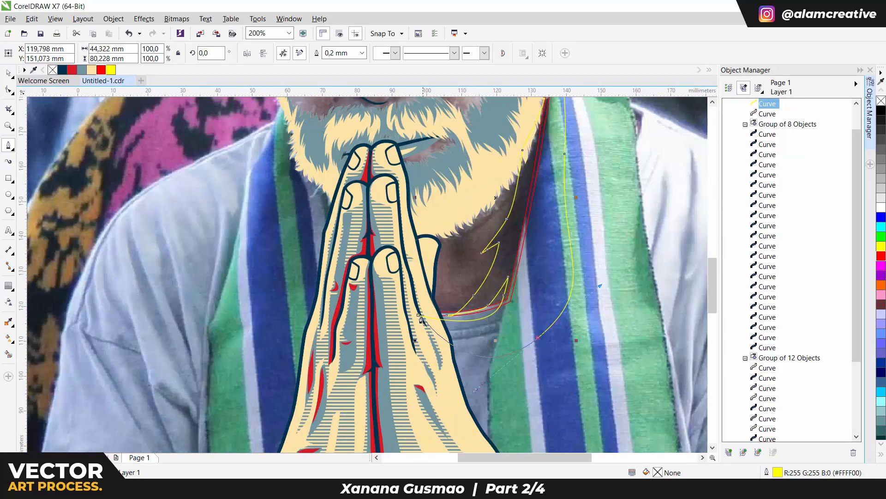
click(420, 316)
Step: Draw a thin curved shadow about 23.1 by 20 mm under the beard's lower edge and bend its upper side
scroll(491, 242, up, 1)
drag(470, 231, 472, 294)
drag(408, 304, 448, 308)
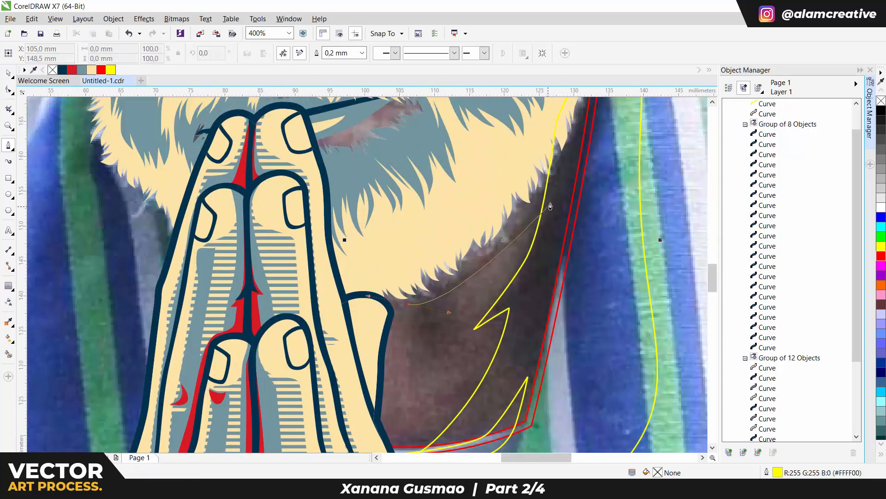
drag(551, 203, 561, 190)
click(570, 165)
click(409, 303)
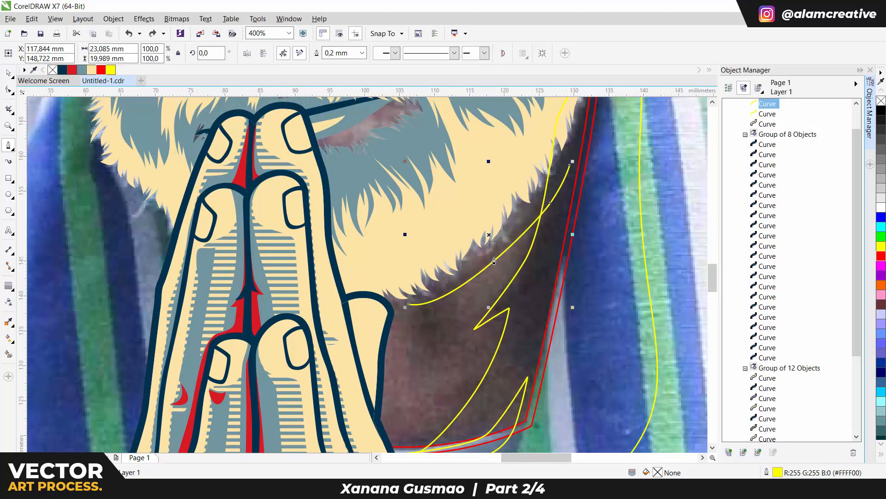
ctrl+click(488, 256)
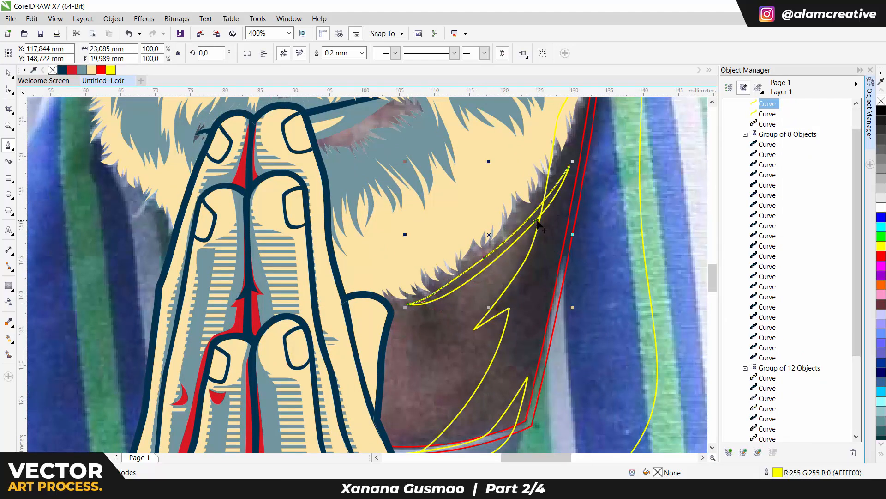
drag(538, 221, 545, 210)
drag(487, 258, 488, 256)
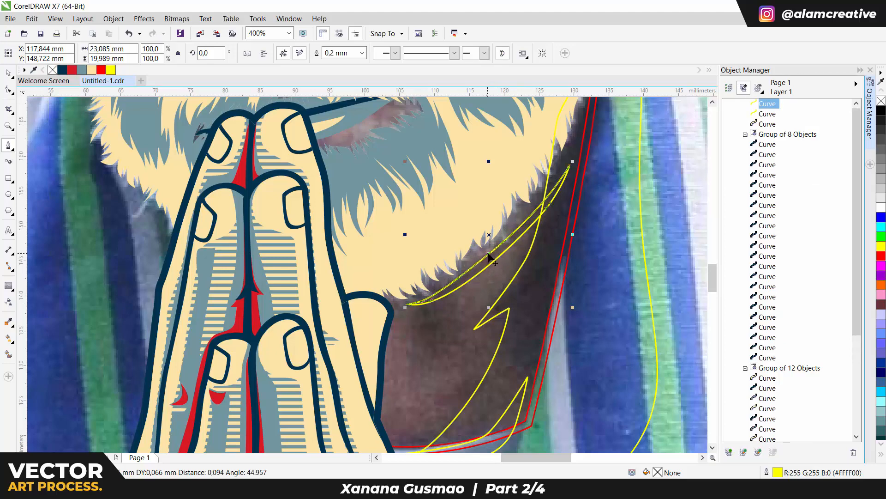
Step: Weld the thin beard shadow to the large neck shadow shape
scroll(497, 251, down, 2)
key(space)
shift+click(514, 252)
click(305, 53)
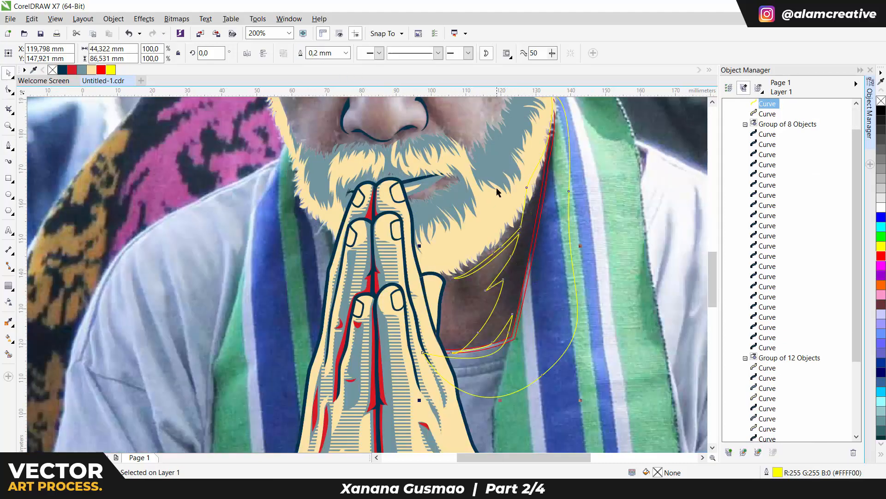
Step: Start an ear shadow shape from the hair edge, curving it down into a hooked, pointed lower end
key(space)
scroll(468, 259, up, 4)
scroll(473, 287, up, 2)
drag(552, 137, 463, 308)
mouse_move(497, 351)
mouse_down()
mouse_move(481, 270)
mouse_move(497, 304)
mouse_up()
drag(482, 344, 485, 360)
drag(519, 311, 500, 338)
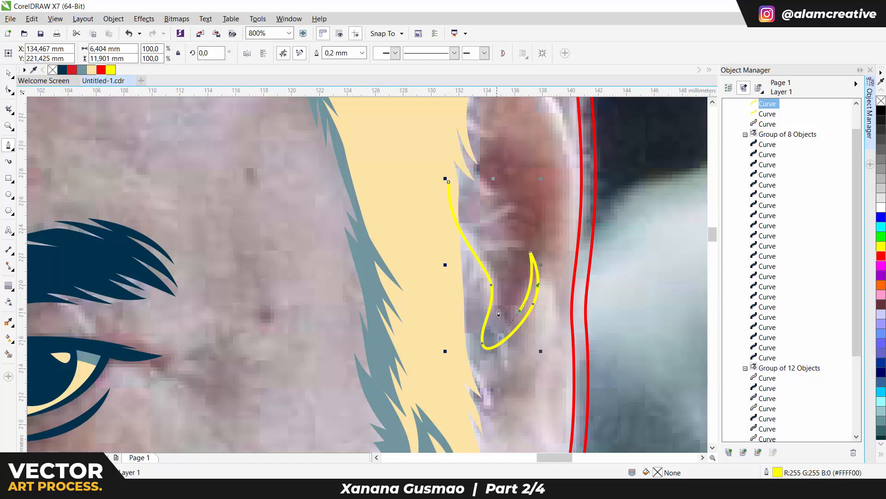
Step: Trace the ear shadow's inner contour up around the ear hollow, over the top and onto the outer rim
drag(460, 198, 490, 212)
scroll(462, 300, down, 1)
scroll(489, 240, up, 1)
drag(510, 291, 534, 330)
drag(533, 330, 507, 222)
drag(517, 314, 512, 351)
drag(512, 351, 525, 254)
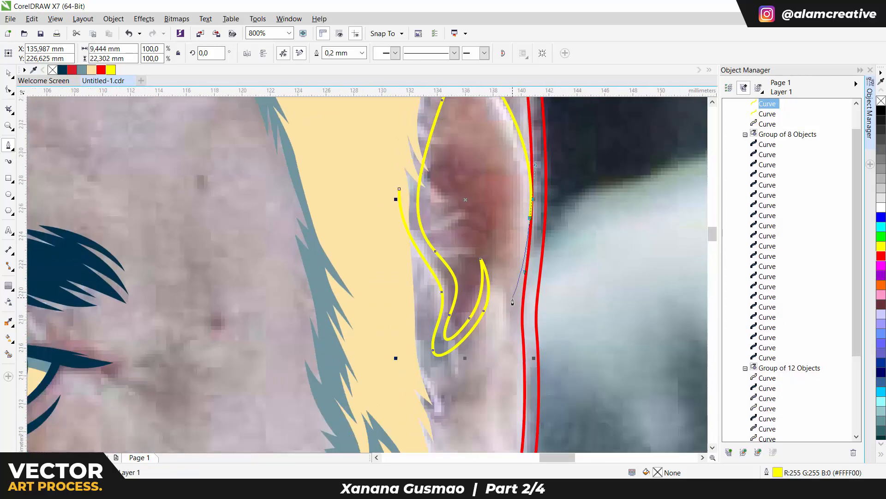
Step: Bring the ear shadow to a point on the lower rim and close it over the top, about 10.1 by 28.2 mm
click(516, 343)
drag(511, 310, 503, 375)
key(ctrl+z)
key(ctrl+z)
click(507, 375)
drag(539, 217, 517, 242)
drag(486, 109, 470, 156)
drag(399, 303, 398, 304)
drag(375, 387, 399, 265)
click(396, 267)
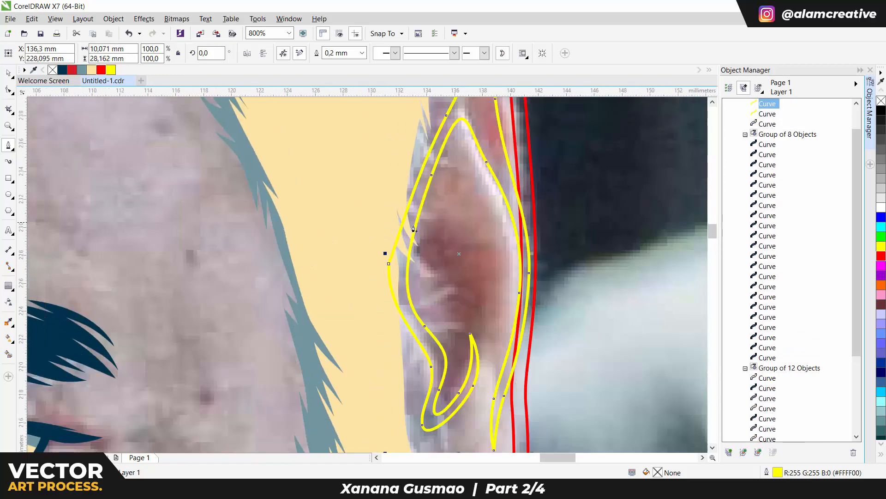
Step: Draw a small curved fold shape about 3.8 by 10.4 mm at the ear's inner edge, overlapping the ear shadow
scroll(398, 272, down, 1)
scroll(413, 258, up, 1)
drag(427, 161, 408, 194)
drag(445, 265, 405, 261)
click(447, 307)
drag(397, 299, 396, 317)
drag(391, 268, 396, 235)
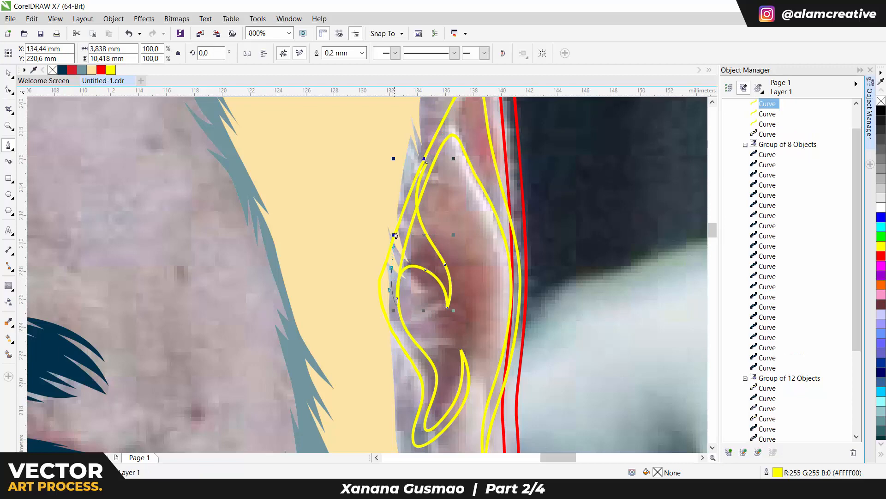
drag(405, 194, 403, 200)
Step: Weld the ear fold, the ear shadow and the neck shadow into one shape
scroll(405, 204, down, 1)
drag(428, 367, 451, 280)
scroll(451, 280, down, 1)
scroll(504, 275, down, 1)
drag(504, 276, 502, 256)
key(space)
shift+click(768, 122)
click(284, 53)
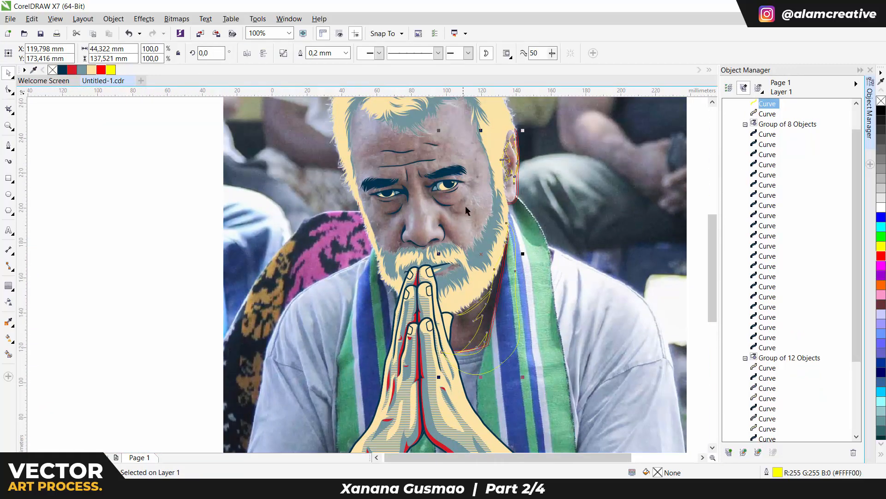
Step: Intersect the welded shadow with the head shape and give the intersection a dark blue fill without an outline
shift+click(502, 263)
click(337, 53)
click(62, 71)
right_click(53, 70)
Step: Delete the yellow source shape overlapping the dark blue neck shadow
scroll(481, 323, up, 1)
click(489, 289)
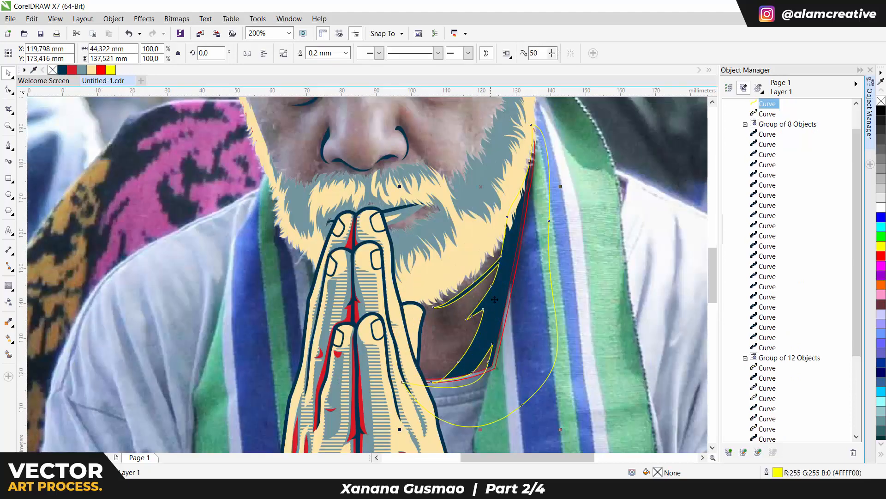
key(Delete)
Step: Move the photo aside to check the artwork, and undo the move
scroll(490, 288, down, 2)
drag(465, 216, 211, 217)
key(ctrl+z)
Step: Turn both eyebrows into unfilled shapes with cream hairline outlines
scroll(489, 229, up, 1)
key(space)
scroll(434, 222, up, 2)
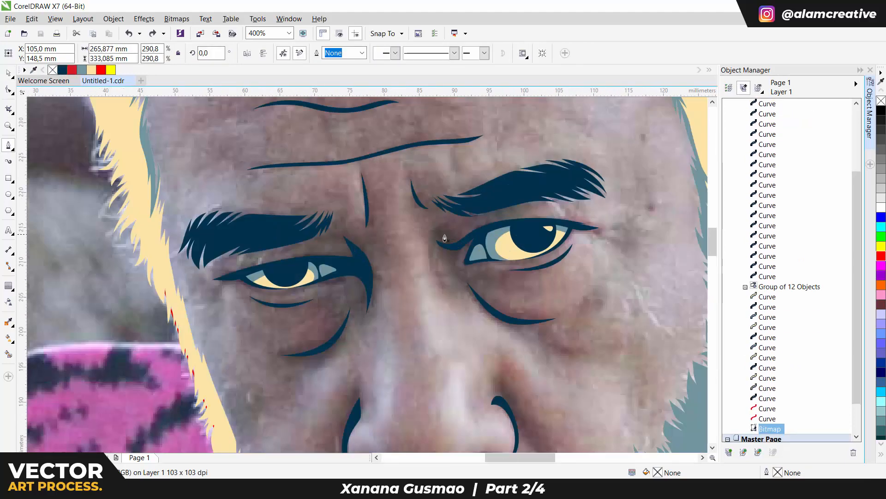
key(space)
drag(541, 189, 549, 236)
key(ctrl+z)
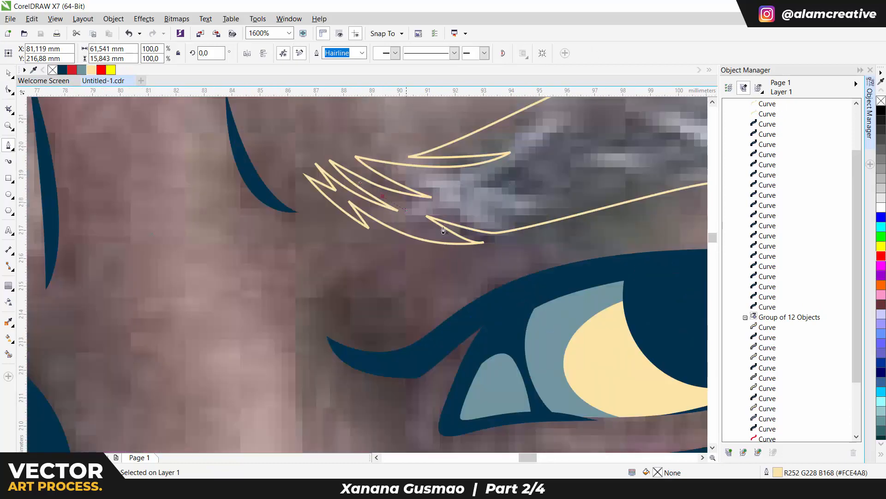
Step: Start a hair highlight shape at the right eyebrow's inner end with short pointed strands along its lower edge
click(505, 236)
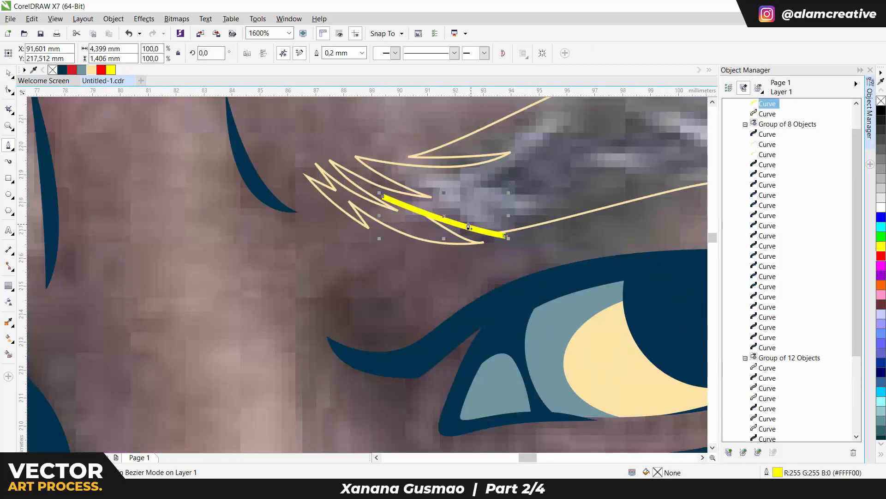
key(ctrl+z)
scroll(420, 213, up, 1)
drag(368, 191, 411, 215)
click(492, 234)
click(433, 202)
click(630, 238)
Step: Add a longer strand to the eyebrow highlight, reaching outward to a point and curving back inward
drag(535, 238, 545, 211)
click(515, 194)
scroll(522, 199, down, 1)
scroll(410, 217, up, 1)
drag(408, 224, 451, 221)
click(513, 193)
scroll(347, 178, down, 1)
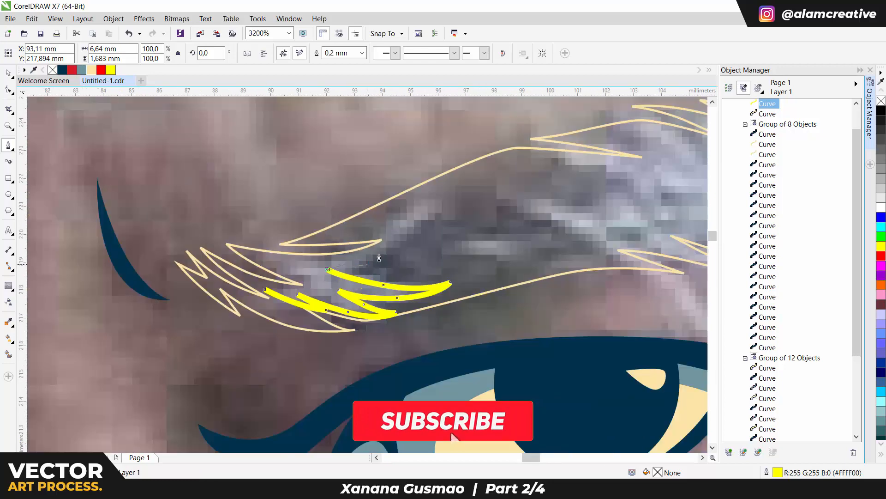
Step: Extend the eyebrow highlight with a strand curving up and outward to a tip near the brow's upper edge
click(447, 211)
drag(393, 247, 376, 237)
drag(317, 256, 265, 257)
scroll(428, 206, up, 1)
key(ctrl+z)
key(ctrl+z)
key(ctrl+z)
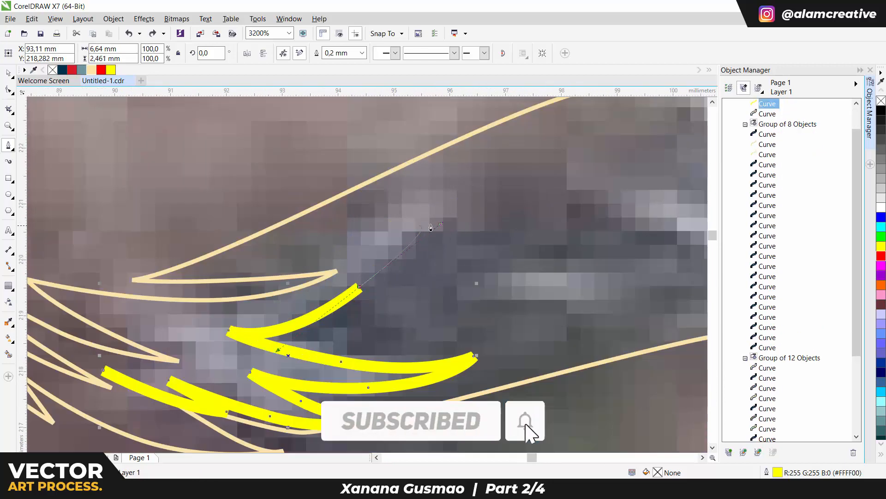
click(475, 221)
Step: Trace the eyebrow highlight's upper edge back to the inner end and close it with short pointed strands
scroll(333, 249, down, 1)
scroll(237, 295, up, 1)
drag(405, 224, 247, 268)
click(191, 248)
click(317, 324)
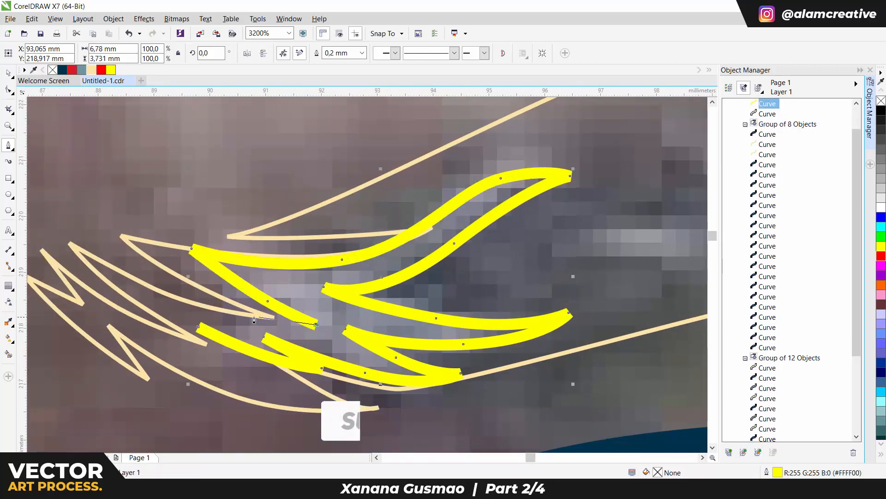
drag(185, 303, 231, 329)
click(199, 327)
Step: Draw a slim pointed hair highlight about 5.1 by 0.7 mm in the middle of the right eyebrow
scroll(193, 351, down, 2)
scroll(319, 322, up, 1)
click(238, 329)
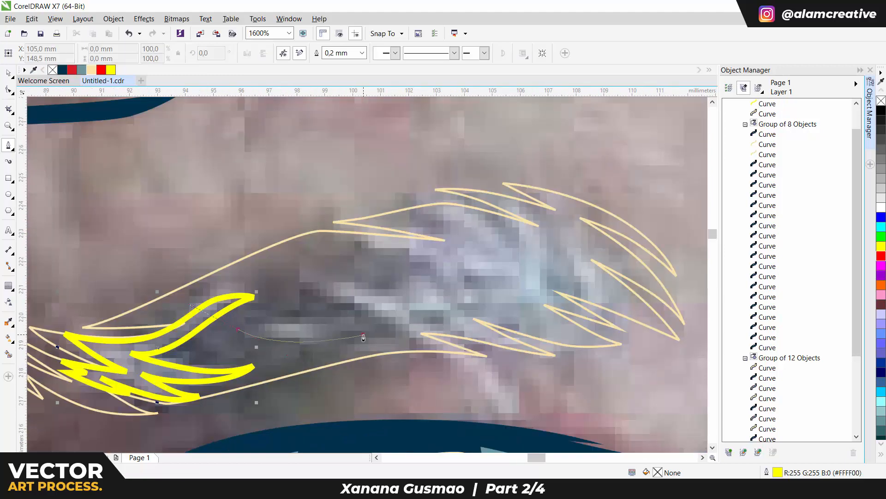
click(364, 334)
mouse_move(300, 342)
mouse_down()
mouse_move(341, 340)
mouse_move(259, 329)
mouse_move(259, 344)
mouse_up()
click(238, 329)
key(ctrl+z)
click(229, 331)
mouse_move(303, 323)
mouse_down()
mouse_move(353, 315)
mouse_move(297, 325)
mouse_up()
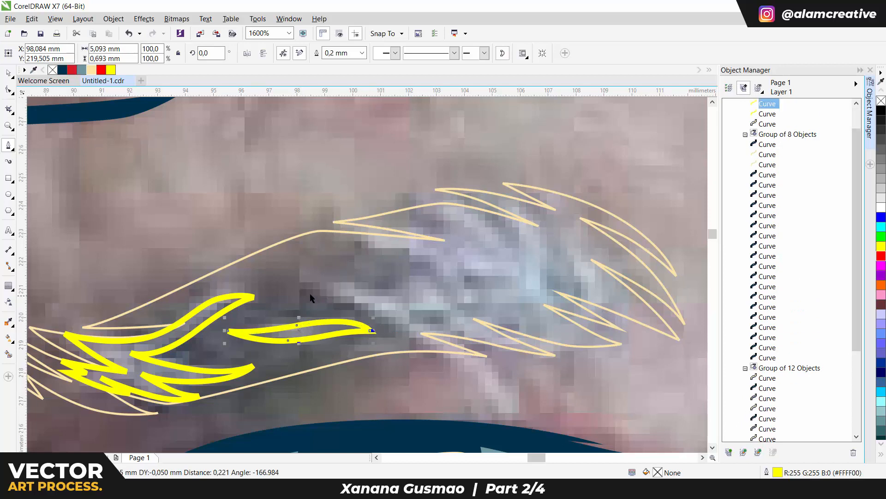
click(294, 280)
click(446, 349)
key(ctrl+z)
key(Escape)
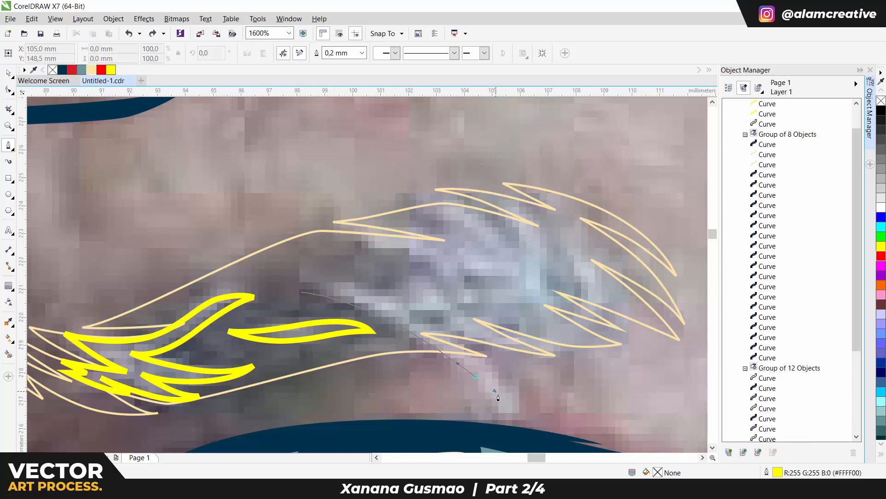
Step: Start a larger highlight on the right eyebrow's outer half, with a long strand toward the eyelid and jagged lower strands
drag(498, 394, 500, 396)
click(507, 413)
drag(477, 360, 611, 359)
click(414, 318)
click(553, 356)
click(448, 293)
click(637, 345)
Step: Add short zigzag strands to the outer eyebrow highlight above its lower outer tip
drag(569, 326, 540, 311)
click(504, 285)
click(576, 317)
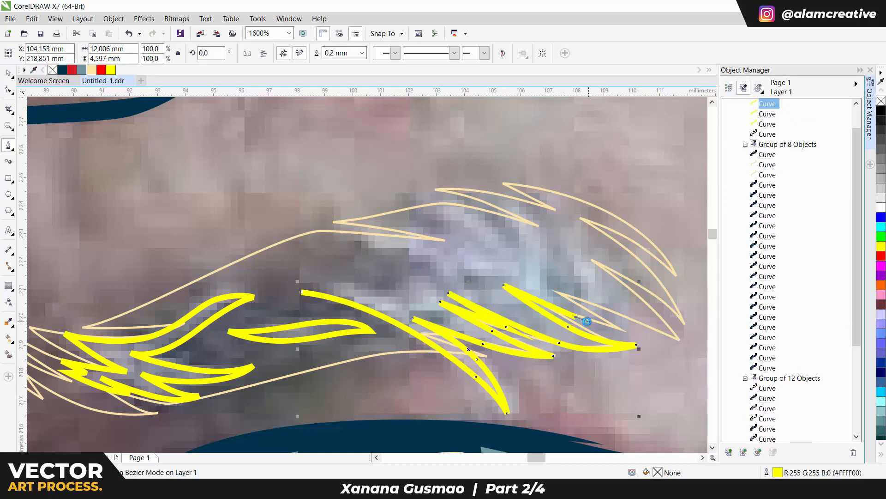
click(589, 322)
click(532, 284)
click(510, 269)
drag(535, 249, 501, 207)
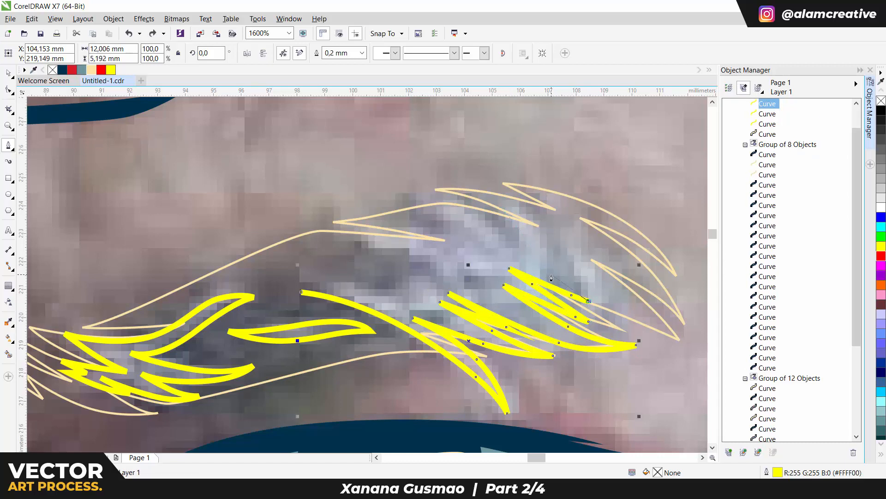
Step: Add an outer pointed tip to the highlight, trace over the eyebrow's arch to its top edge and return inward
click(652, 318)
click(600, 271)
click(526, 215)
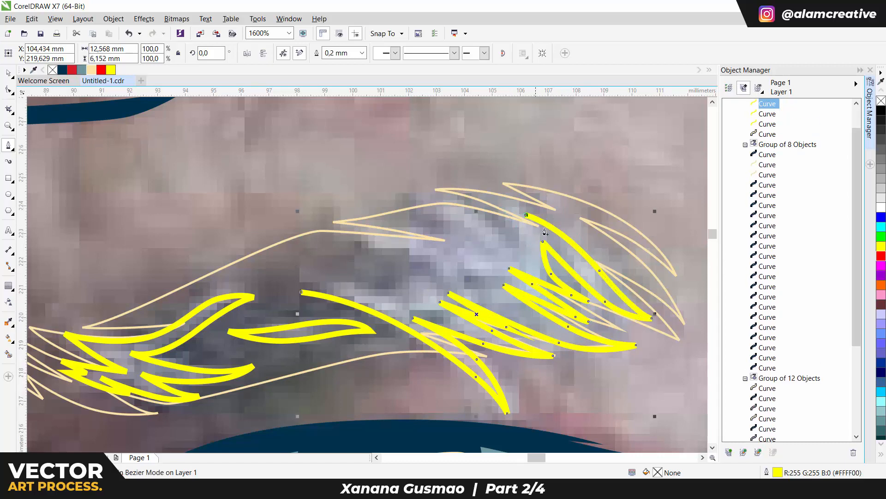
key(ctrl+z)
key(ctrl+z)
drag(491, 200, 476, 195)
click(448, 188)
drag(501, 215, 512, 228)
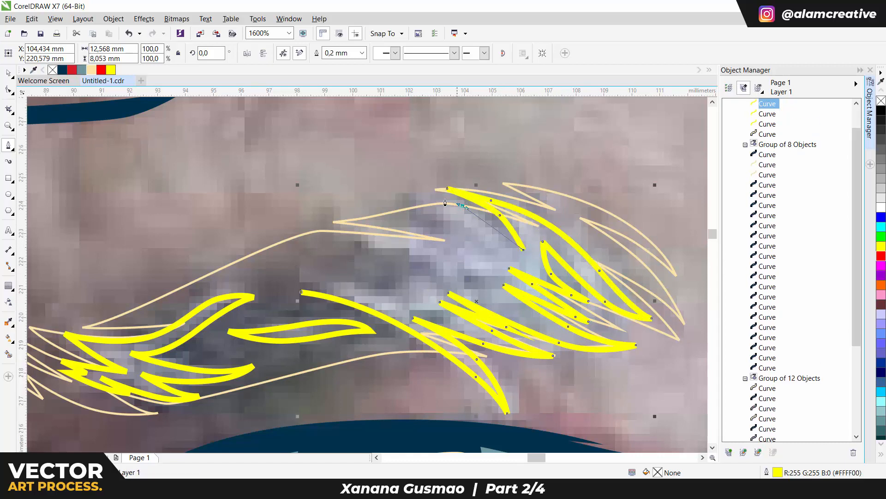
Step: Trace jagged strands down the inner side of the right eyebrow's outer highlight and bring the outline back to its starting point
click(353, 227)
key(ctrl+z)
key(ctrl+z)
drag(417, 232, 387, 230)
click(342, 237)
drag(430, 253, 446, 259)
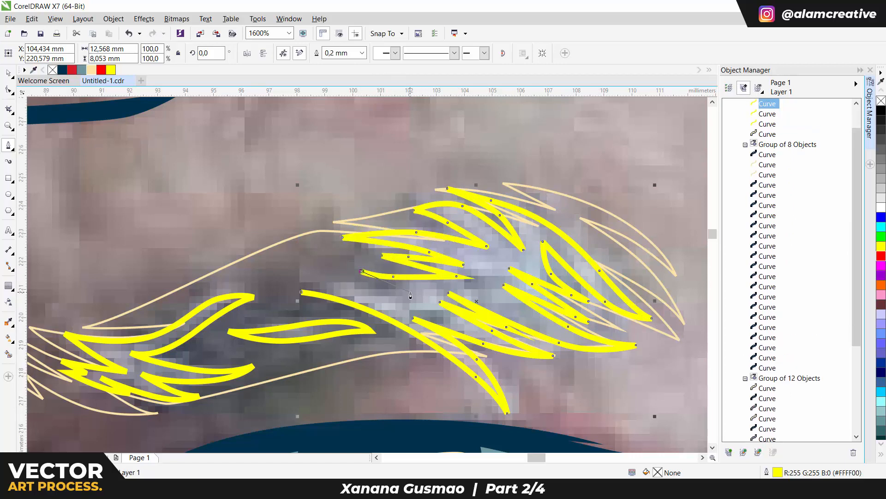
key(ctrl+z)
drag(353, 287, 313, 285)
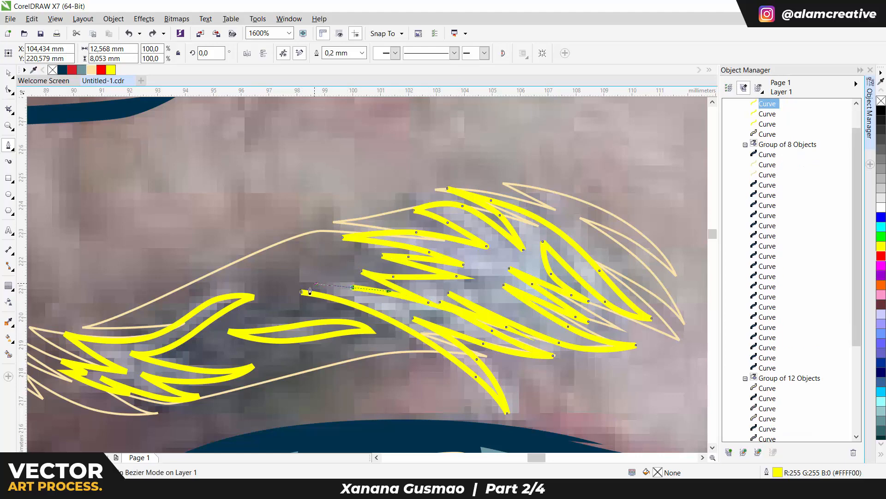
Step: Draw a small pointed hair highlight about 4.4 by 3.2 mm near the outer tip of the right eyebrow
mouse_move(563, 269)
mouse_down()
mouse_move(379, 262)
mouse_move(454, 281)
mouse_up()
click(343, 196)
click(467, 285)
drag(420, 230, 392, 205)
scroll(405, 242, down, 2)
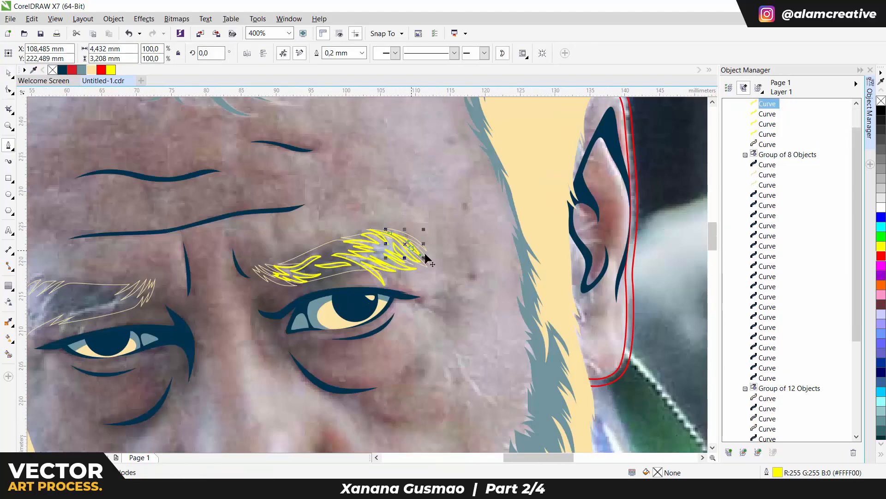
Step: Start a highlight on the left eyebrow's lower inner half with a curved strand about 3.5 by 2.5 mm and a short pointed strand
drag(124, 288, 332, 186)
scroll(332, 186, up, 1)
click(349, 187)
scroll(316, 234, up, 2)
drag(277, 228, 240, 240)
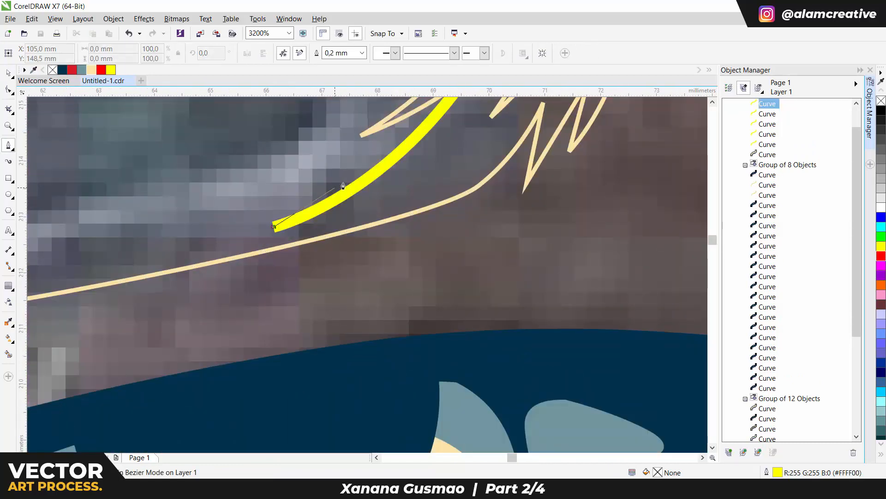
key(ctrl+z)
scroll(342, 182, down, 1)
drag(321, 203, 394, 204)
key(ctrl+z)
click(393, 205)
drag(293, 274, 235, 275)
scroll(321, 263, up, 1)
click(337, 254)
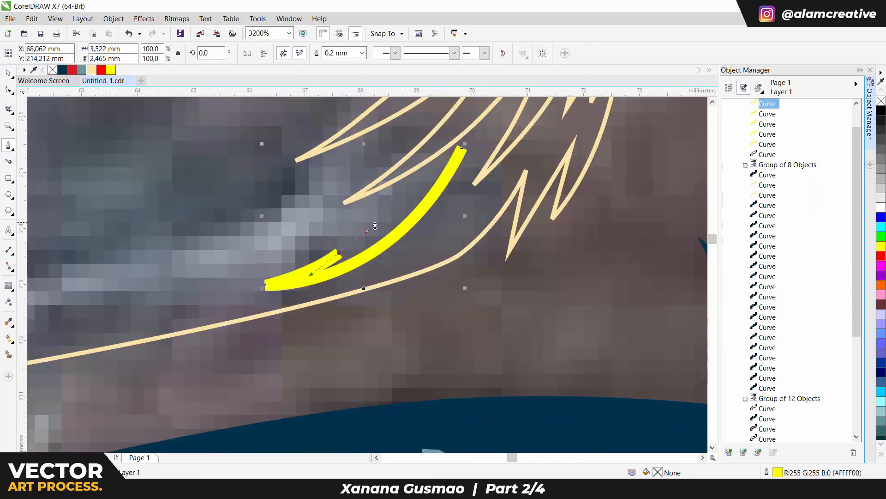
click(377, 223)
Step: Extend the highlight outward to a long downward tip and return along its upper side with a short pointed strand
scroll(526, 155, down, 1)
drag(346, 225, 303, 232)
click(199, 259)
drag(241, 243, 247, 215)
key(ctrl+z)
key(ctrl+z)
click(183, 308)
click(292, 196)
drag(260, 219, 252, 226)
click(249, 231)
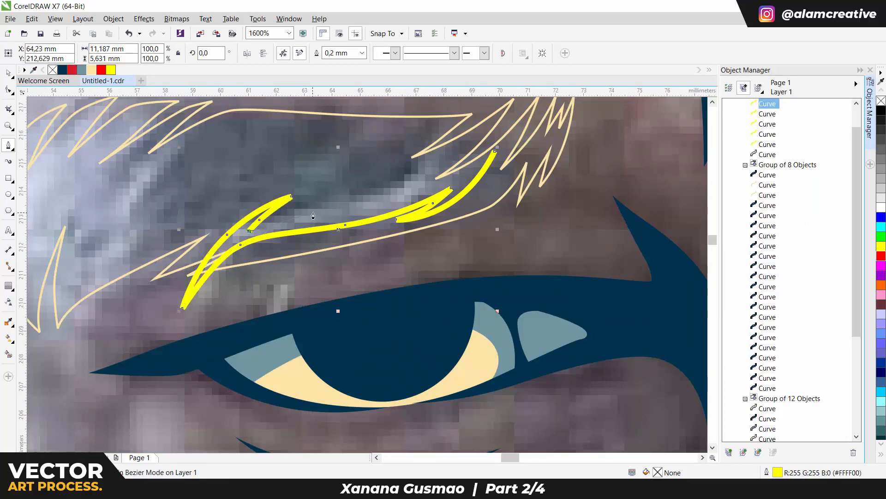
Step: Trace the highlight's upper edge back to a pointed inner tip and close the shape at about 11.2 by 6.1 mm
click(417, 170)
drag(455, 138, 408, 198)
scroll(442, 170, up, 2)
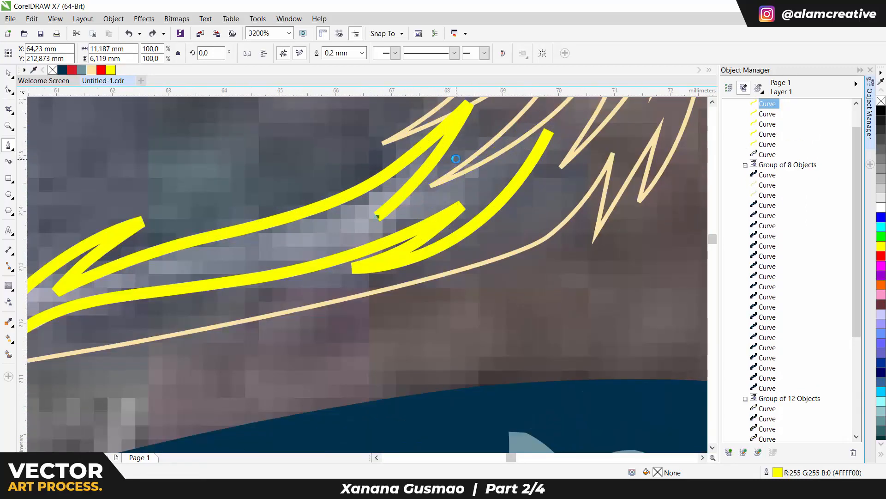
scroll(387, 215, down, 3)
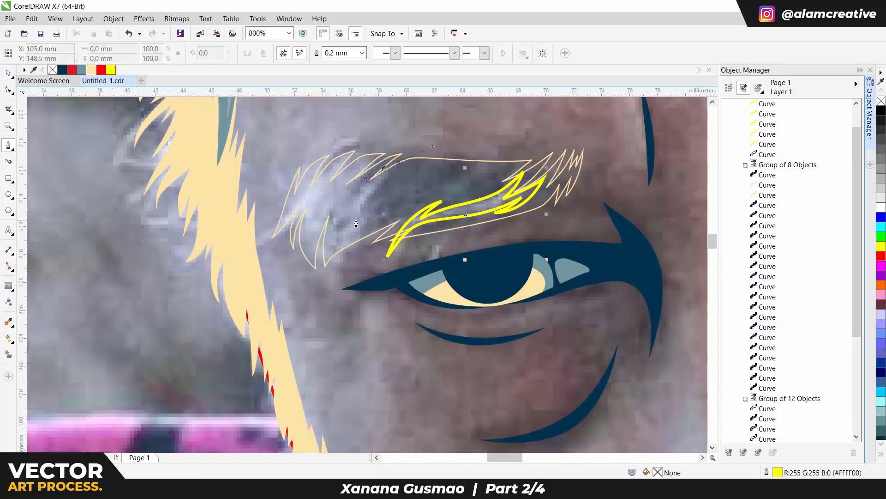
Step: Start a highlight on the left eyebrow's outer half with a long diagonal strand and jagged strands down to its lower tip
click(351, 224)
scroll(360, 220, up, 1)
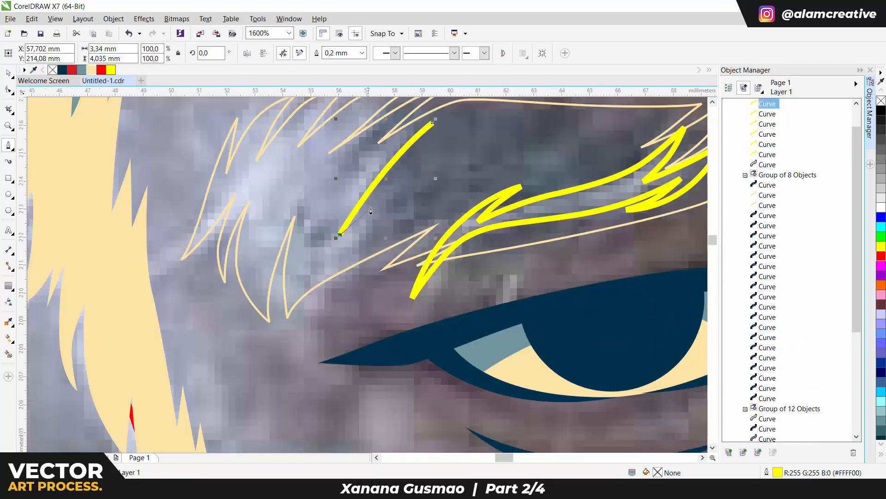
click(361, 241)
click(308, 307)
click(287, 323)
drag(305, 257, 311, 239)
click(320, 223)
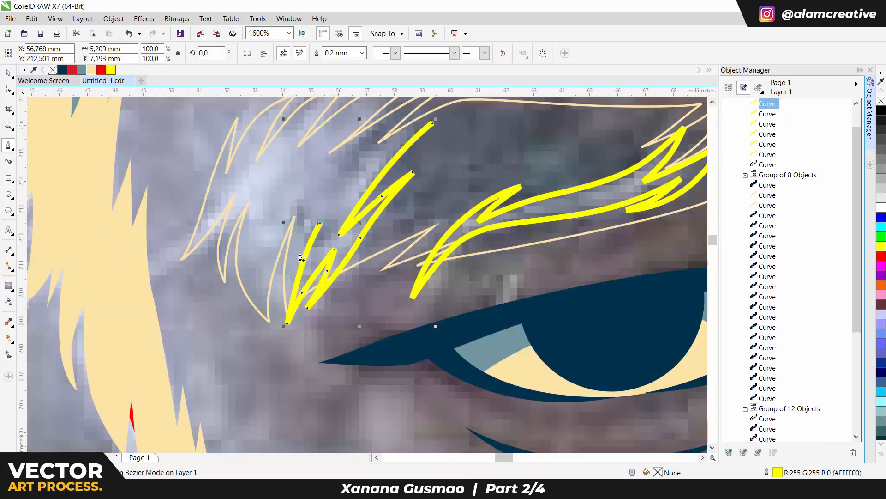
Step: Add curved pointed strands around the highlight's lower outer edge up to the eyebrow's outermost tip
click(278, 299)
key(ctrl+z)
drag(286, 275, 281, 297)
click(263, 220)
mouse_move(252, 271)
mouse_down()
mouse_move(254, 295)
mouse_move(218, 254)
mouse_move(190, 253)
mouse_move(241, 199)
mouse_up()
click(261, 188)
click(185, 255)
Step: Add pointed zigzag strands along the highlight's upper outer edge, following the top of the left eyebrow
scroll(186, 253, up, 2)
click(268, 168)
click(314, 158)
click(263, 235)
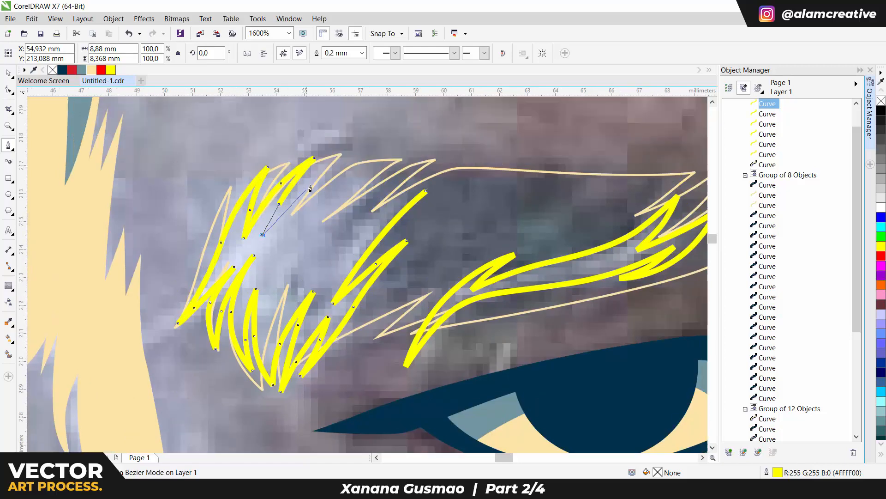
click(275, 247)
click(338, 188)
Step: Trace the remaining inner strands and close the left eyebrow's outer highlight at about 9.3 by 8.4 mm
click(330, 233)
click(346, 221)
click(310, 258)
drag(298, 276, 297, 282)
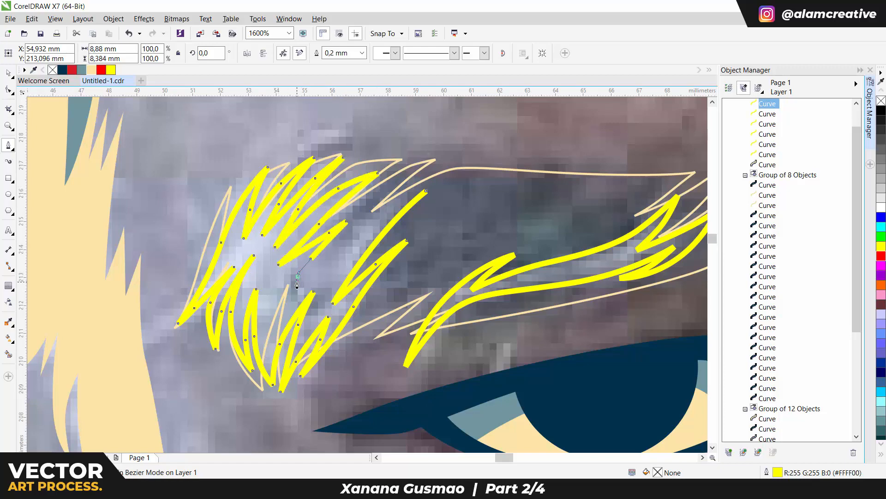
click(285, 306)
click(329, 254)
scroll(415, 198, down, 3)
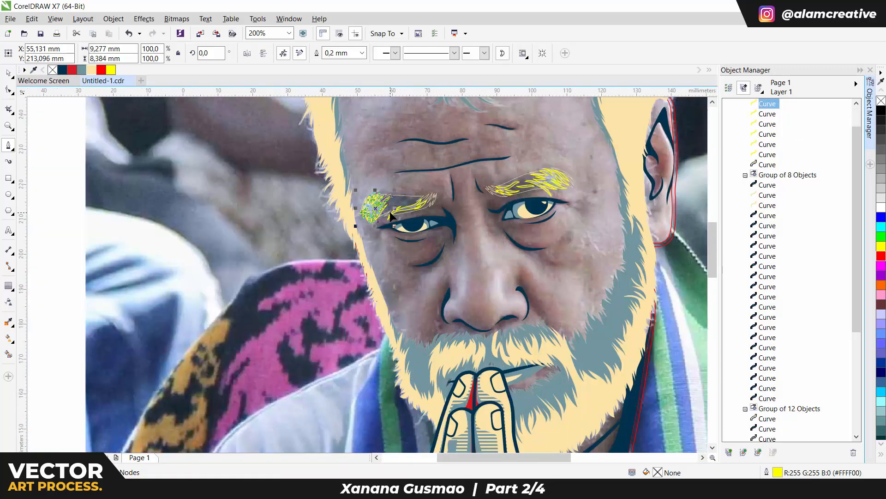
Step: Merge the six yellow highlight curves of both eyebrows into one curve
key(space)
shift+click(766, 155)
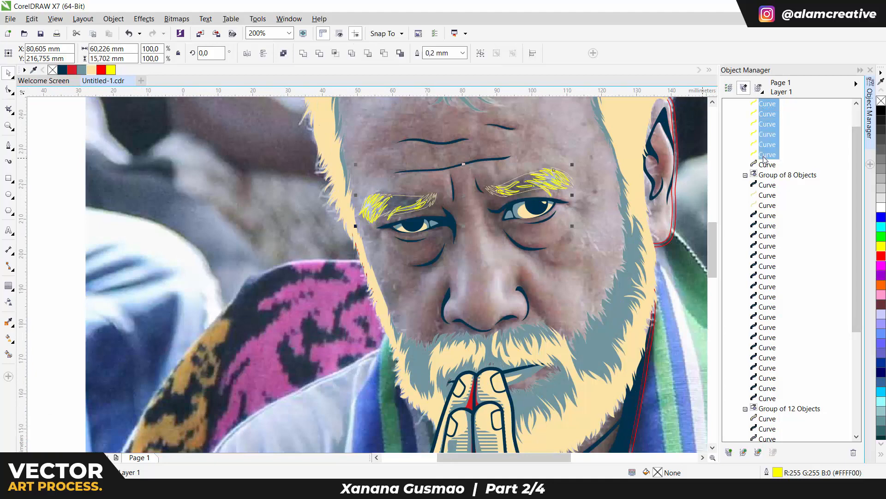
drag(517, 186, 524, 210)
key(ctrl+z)
click(304, 54)
Step: Fill both eyebrow outline shapes with dark navy and remove their outlines
click(406, 196)
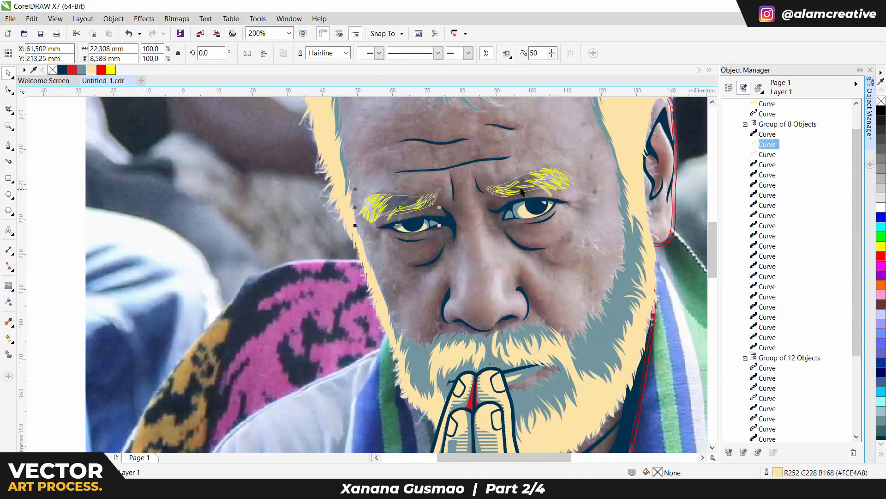
shift+click(522, 178)
click(62, 70)
right_click(52, 70)
Step: Fill the merged eyebrow highlights with cream and remove their yellow outline
scroll(401, 215, up, 1)
click(401, 206)
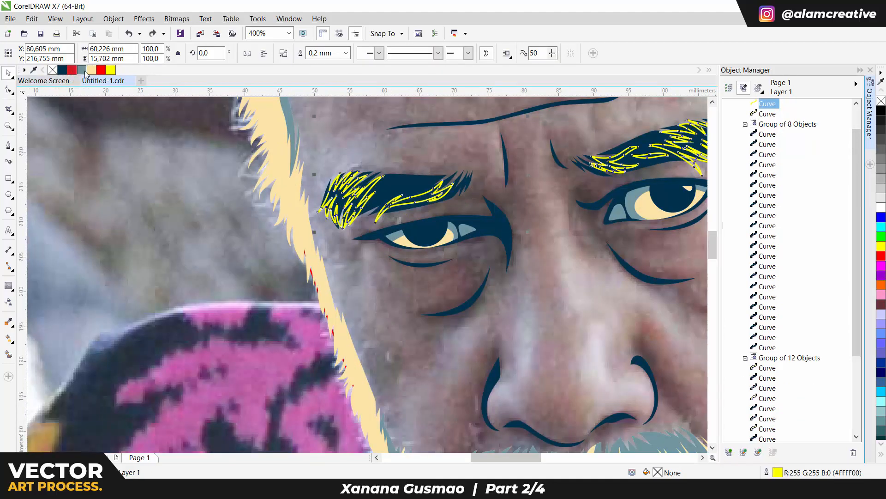
click(82, 70)
right_click(53, 70)
scroll(599, 184, down, 4)
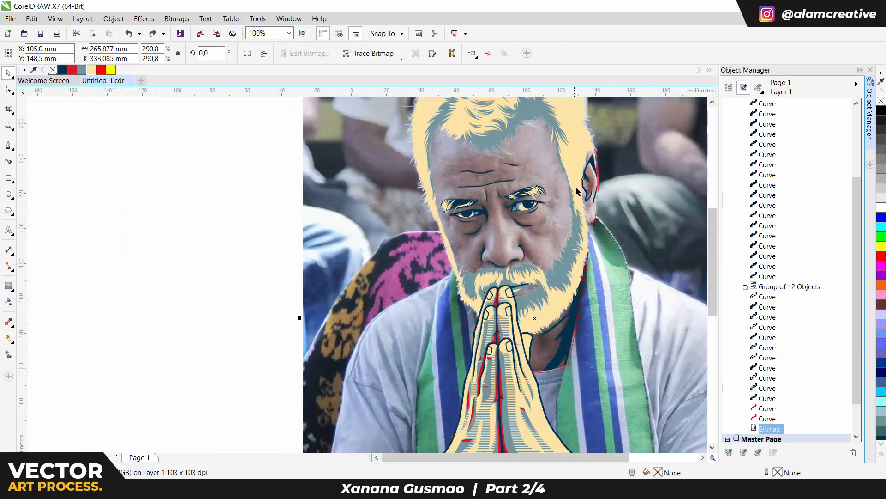
Step: Try the merged eyebrow highlights in grey-blue, shifted slightly down over the eyelids
scroll(508, 203, up, 1)
key(space)
scroll(406, 199, up, 1)
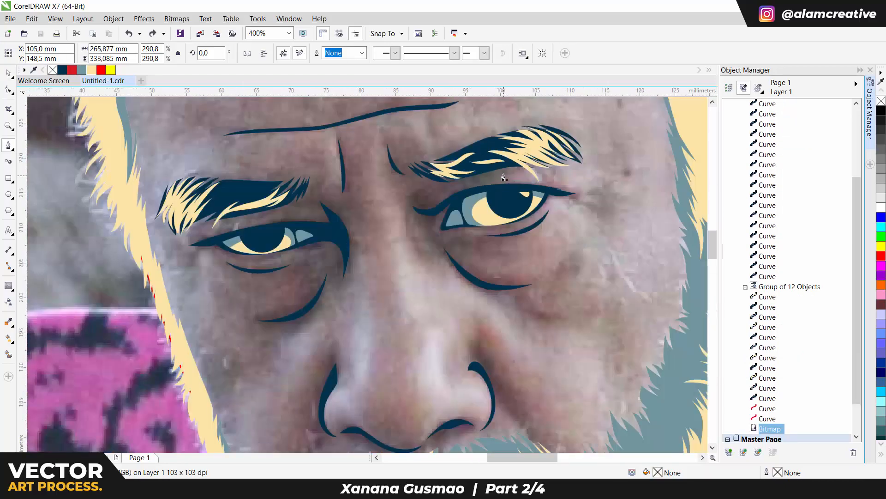
key(space)
click(518, 151)
scroll(523, 178, down, 2)
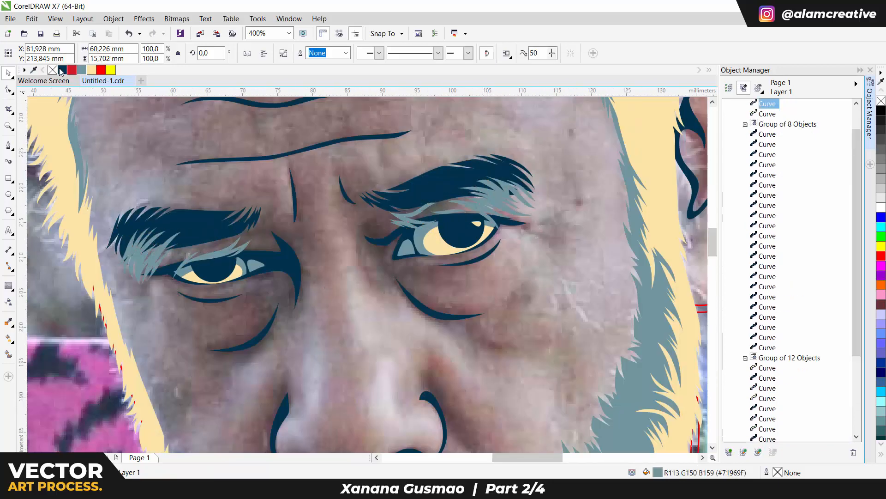
scroll(367, 275, down, 2)
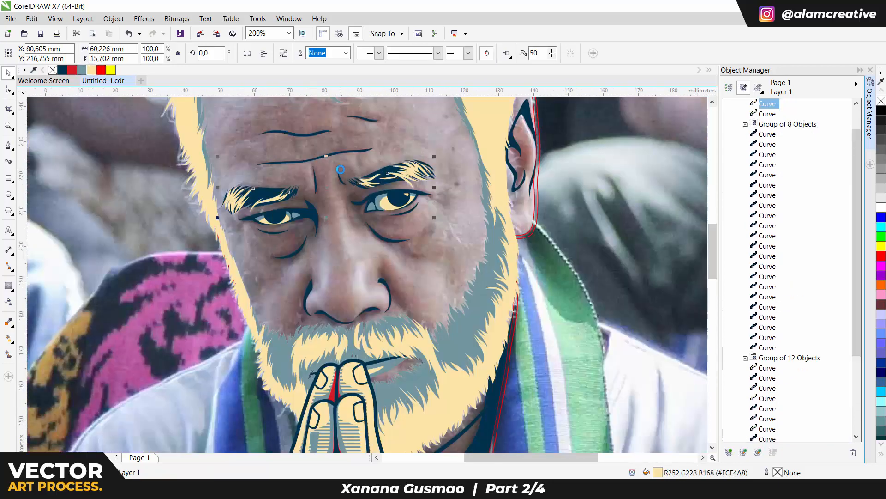